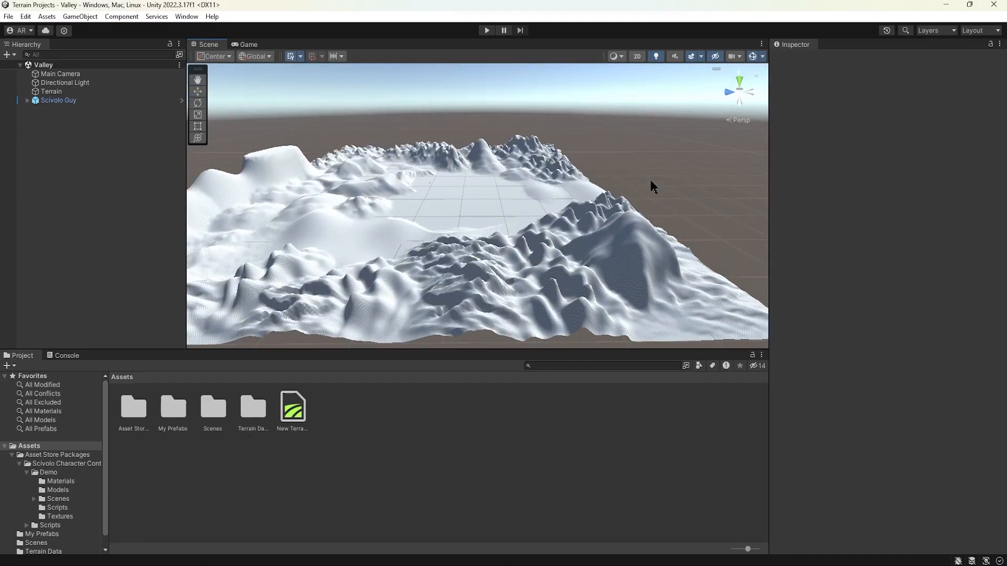
Play-test the Valley scene by walking, turning and jumping the character around the valley floor, and end the test
middle_click_drag(283, 233, 345, 234)
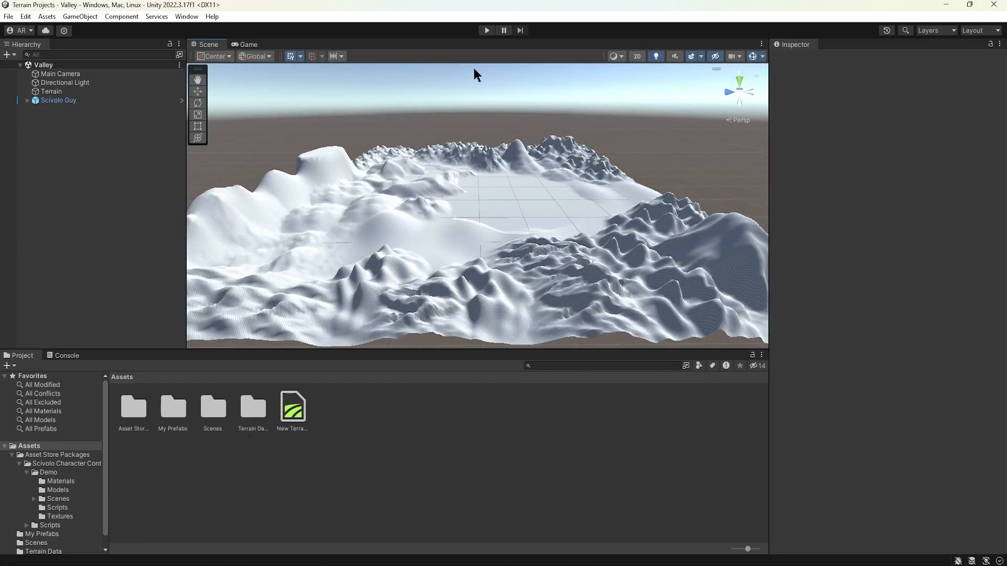
left_click(487, 31)
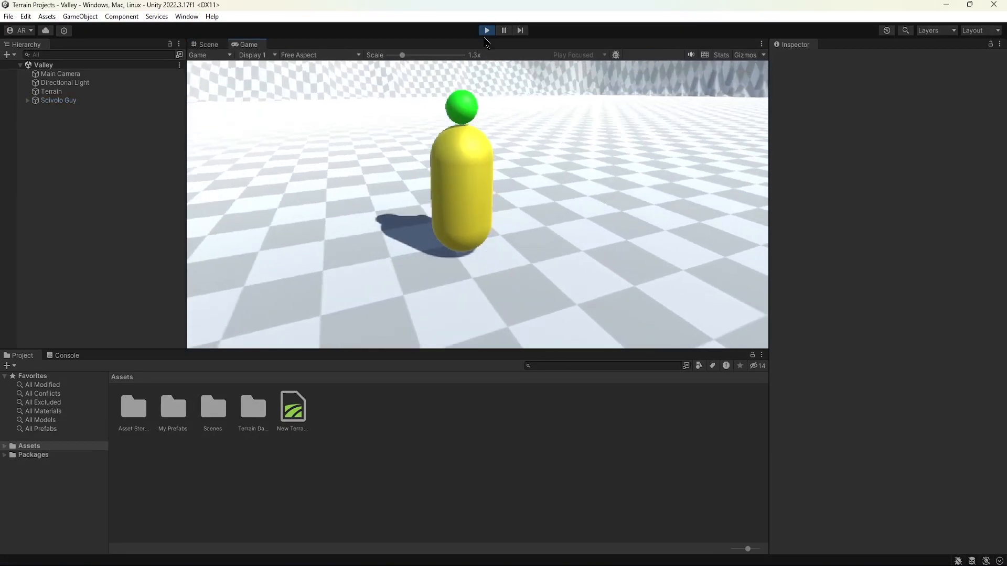
key("w")
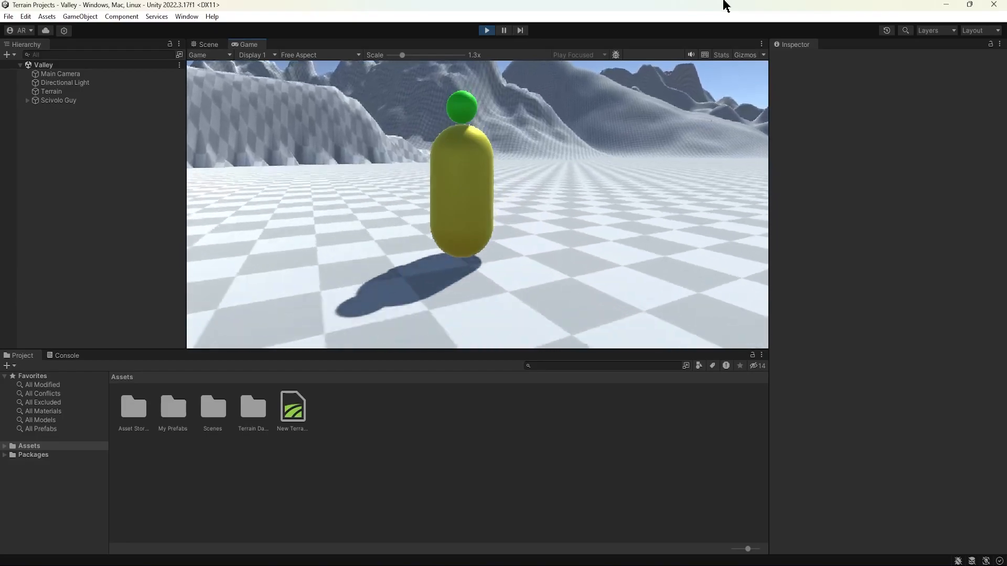
key("d")
key("s")
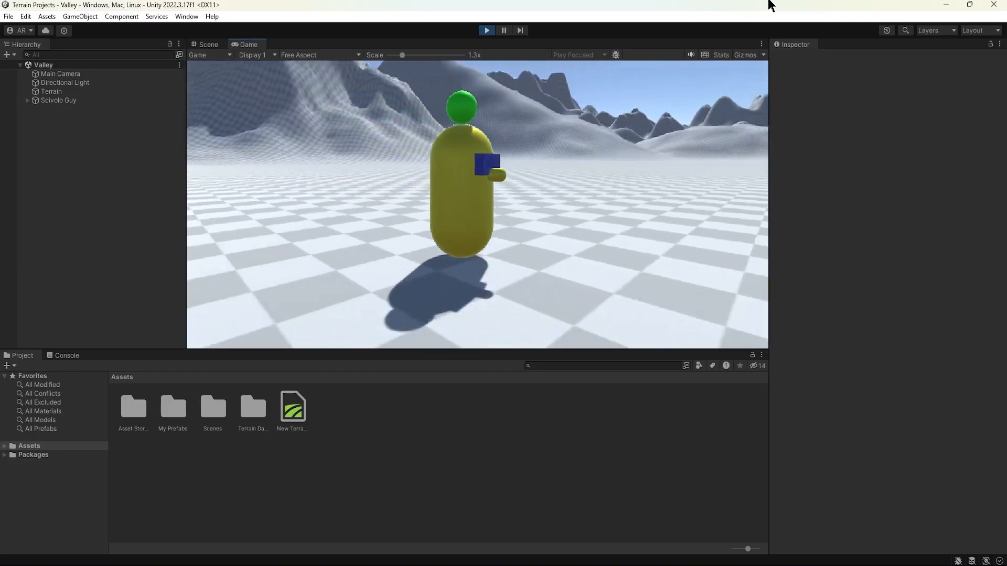
key("a")
key("w")
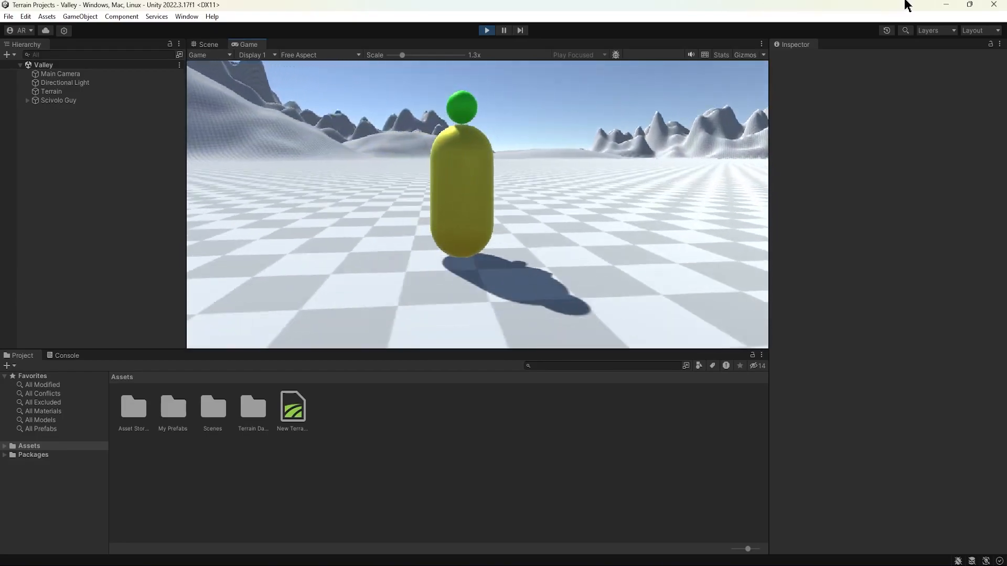
key("a")
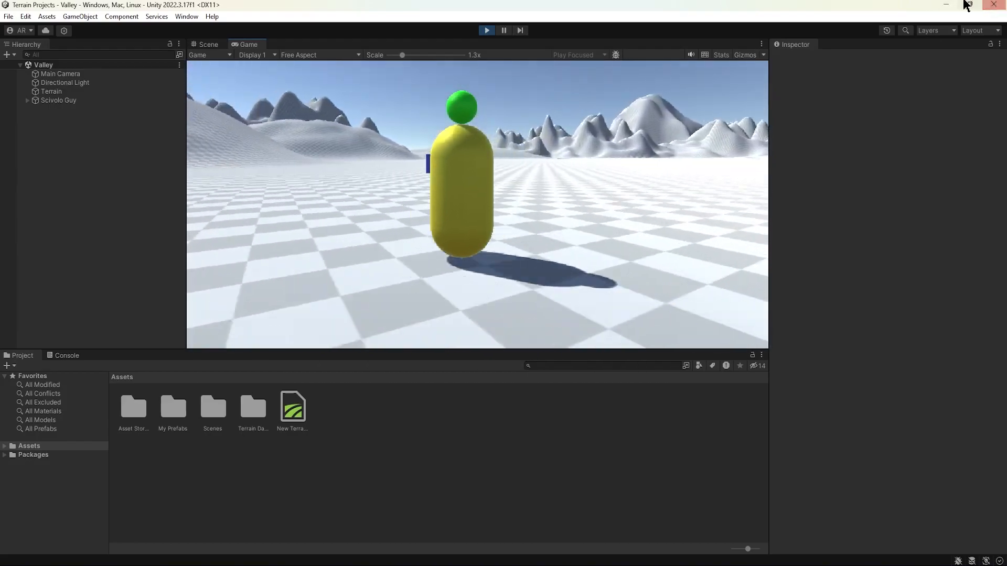
key("w")
key("space")
key("space")
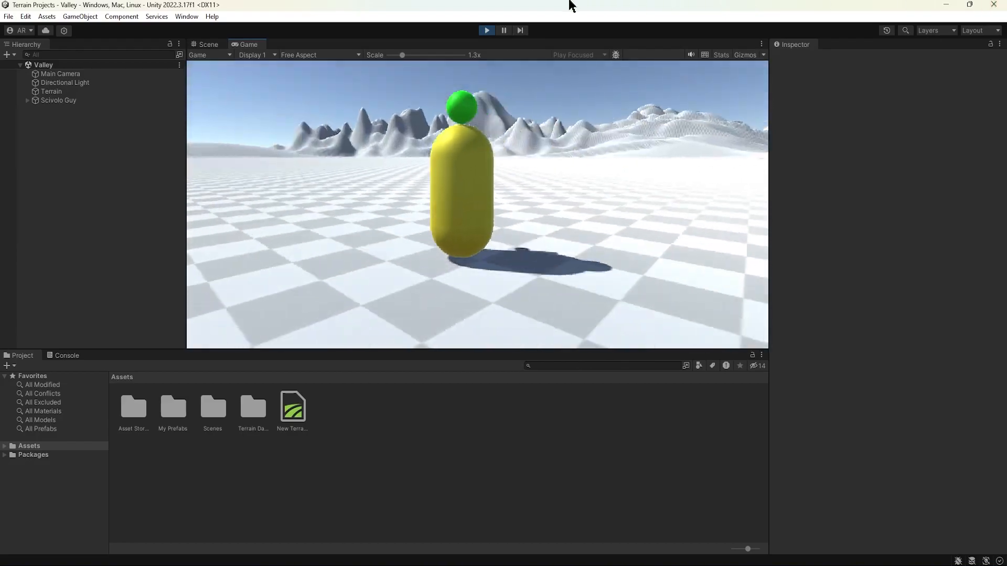
left_click(485, 30)
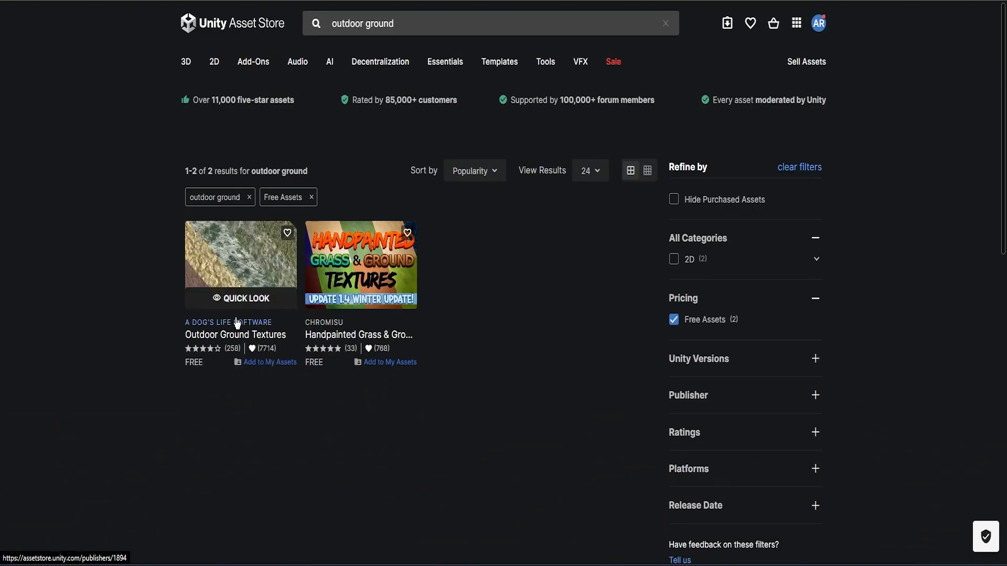
Open the free Outdoor Ground Textures asset in the Unity Asset Store and examine its preview images of the ground textures
left_click(233, 271)
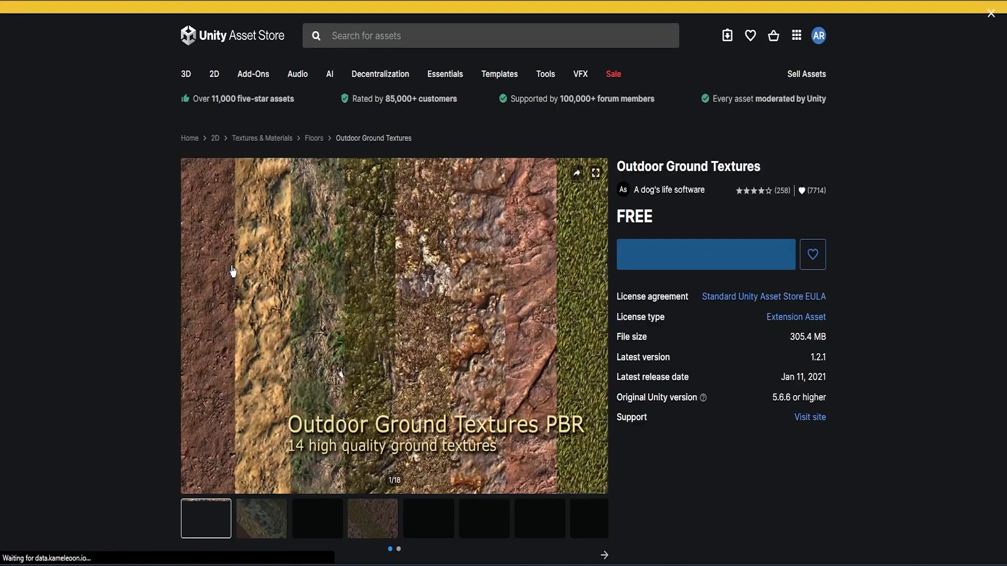
scroll(175, 256, "down", 4)
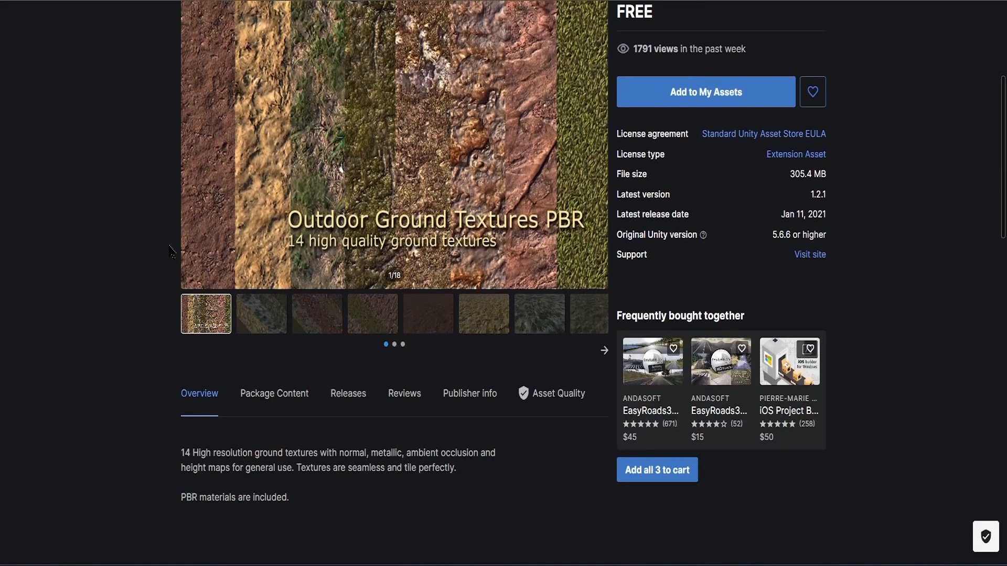
left_click(257, 313)
scroll(298, 365, "up", 1)
left_click(322, 379)
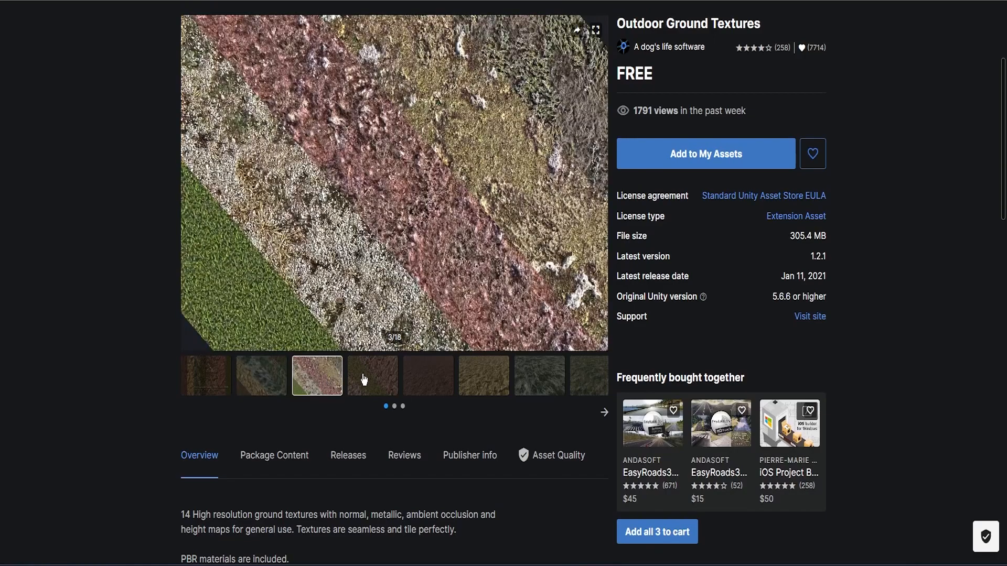
left_click(367, 379)
left_click(414, 380)
left_click(483, 380)
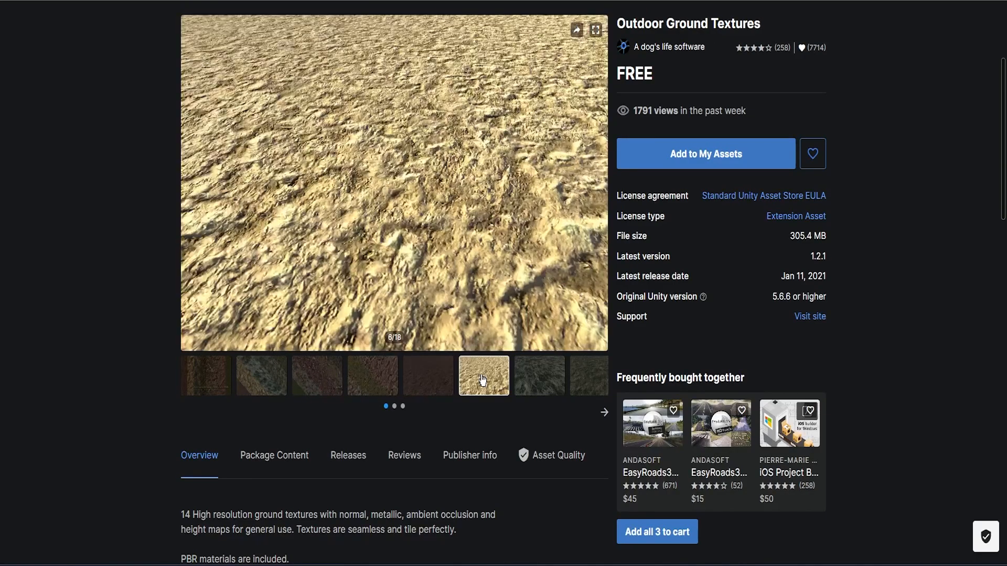
left_click(533, 379)
left_click(576, 378)
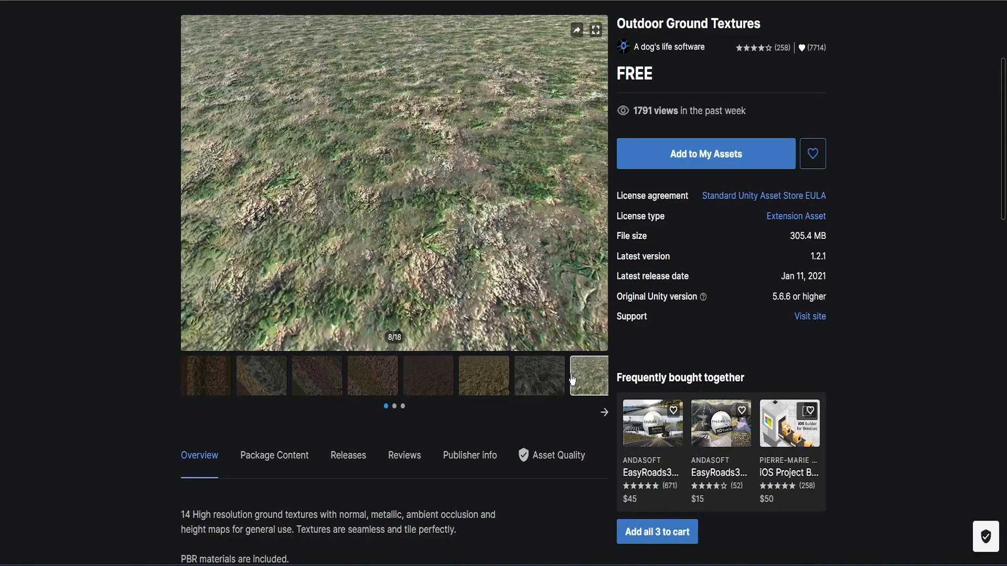
left_click(545, 379)
left_click(210, 374)
left_click(262, 376)
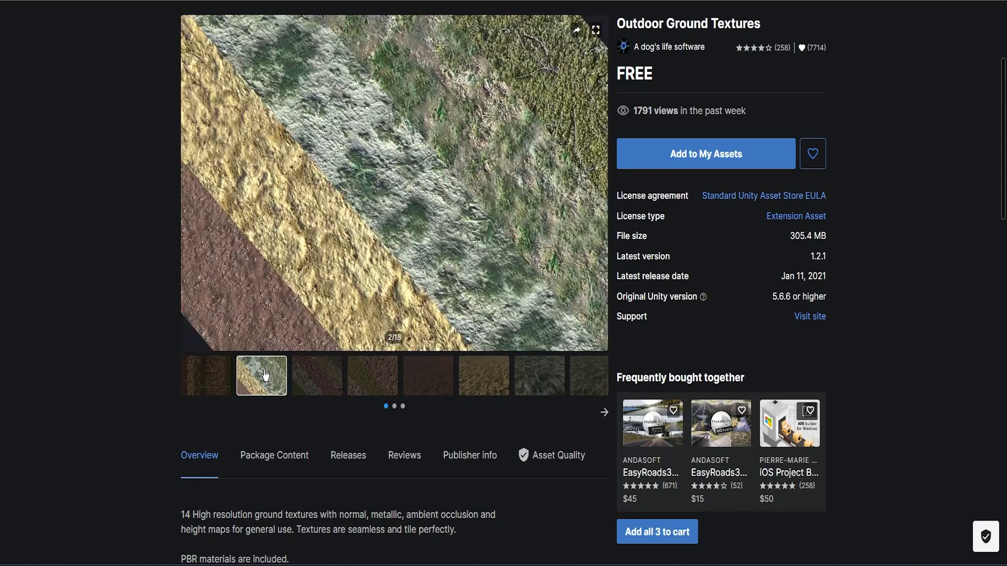
left_click(329, 376)
left_click(380, 371)
left_click(421, 372)
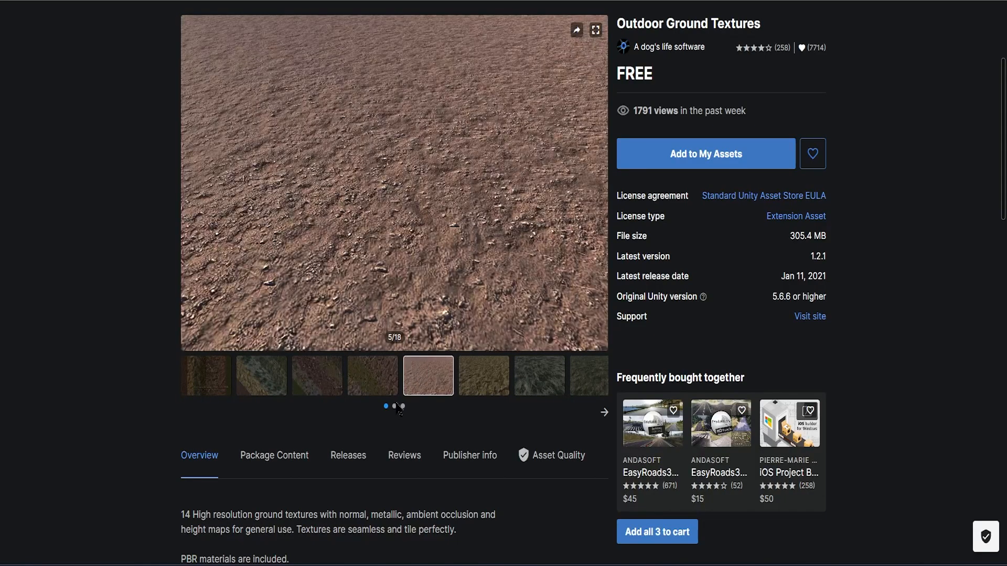
left_click(394, 407)
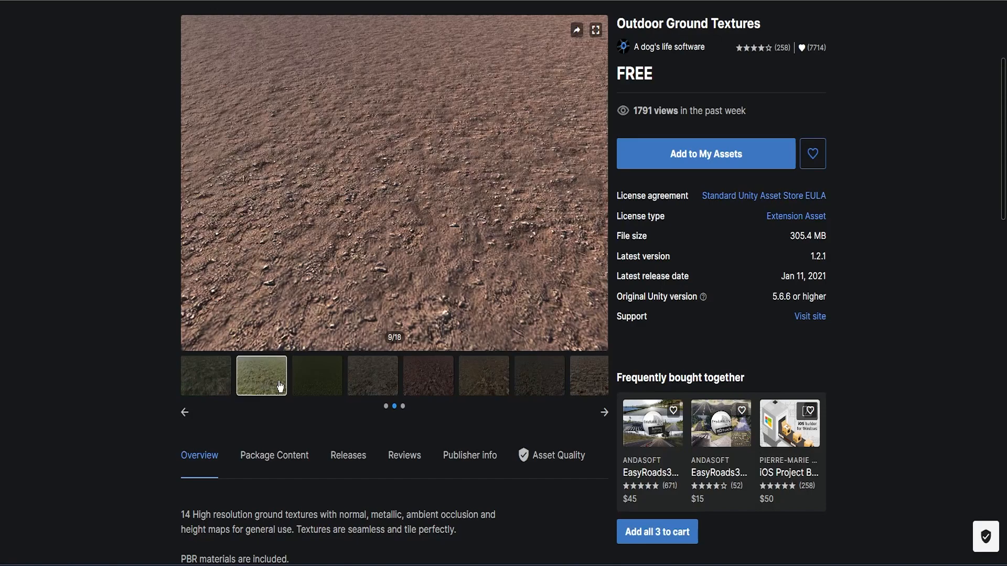
left_click(328, 386)
left_click(366, 377)
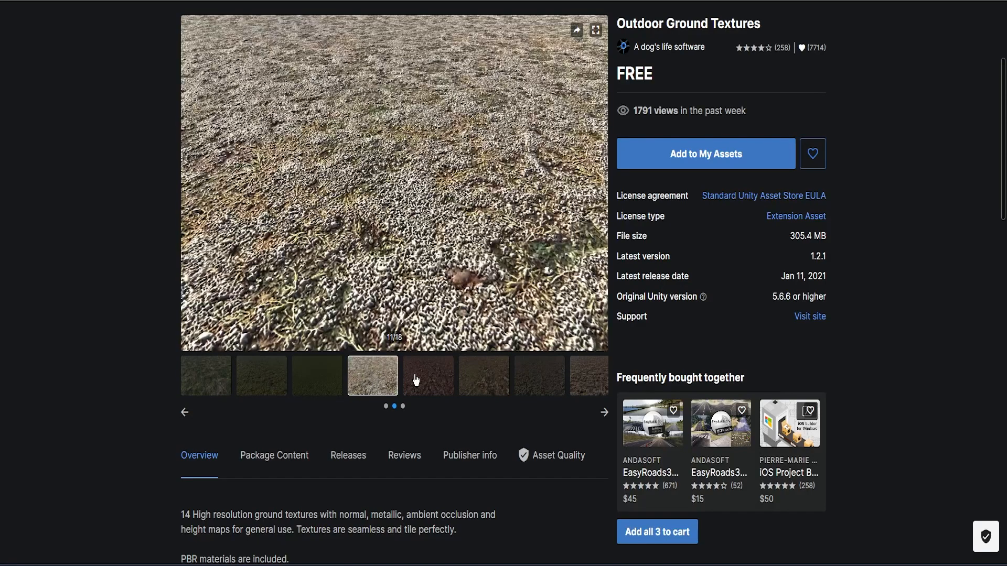
left_click(414, 371)
left_click(481, 385)
left_click(535, 382)
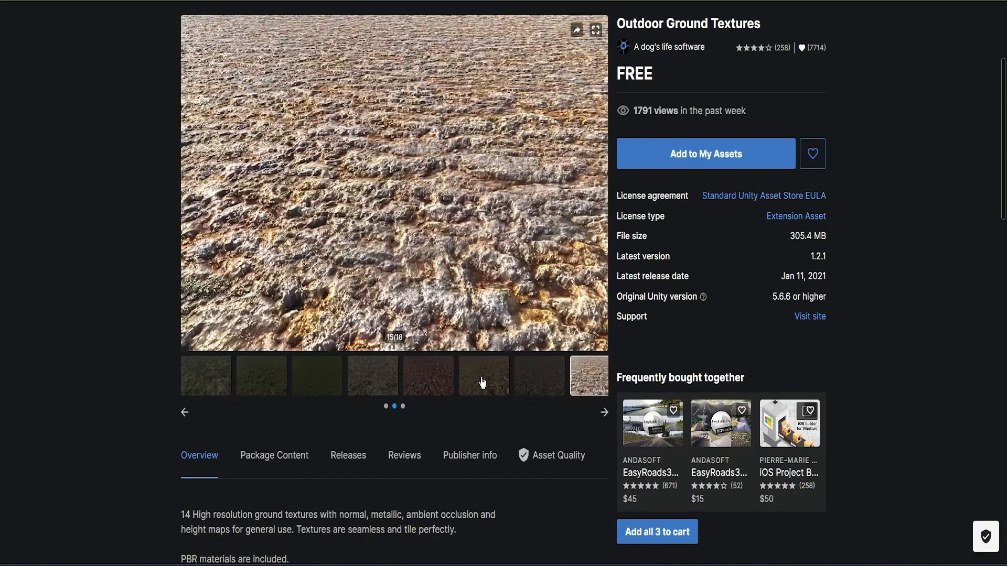
Add the Outdoor Ground Textures package to My Assets and accept the terms of service
scroll(73, 366, "down", 10)
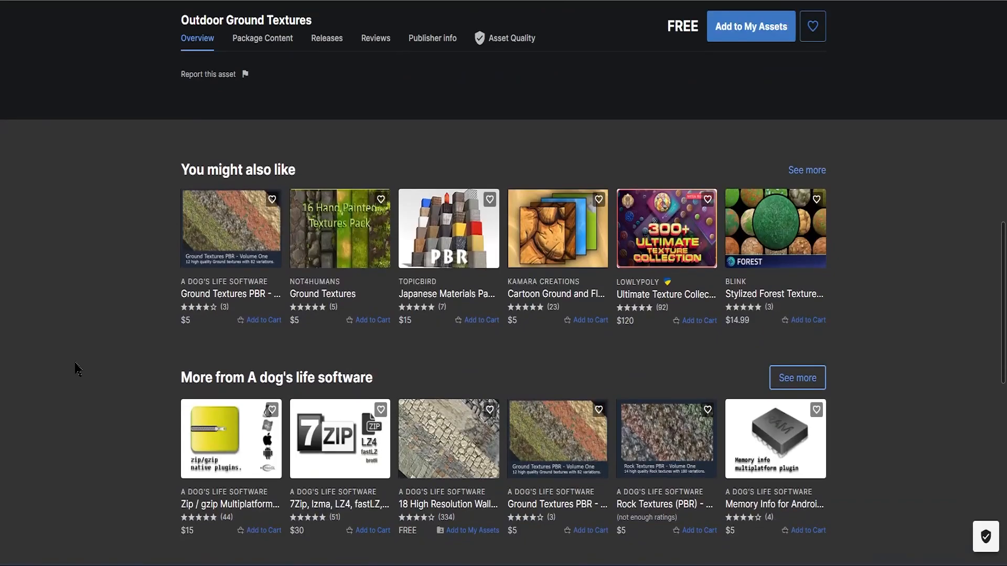
scroll(75, 369, "up", 8)
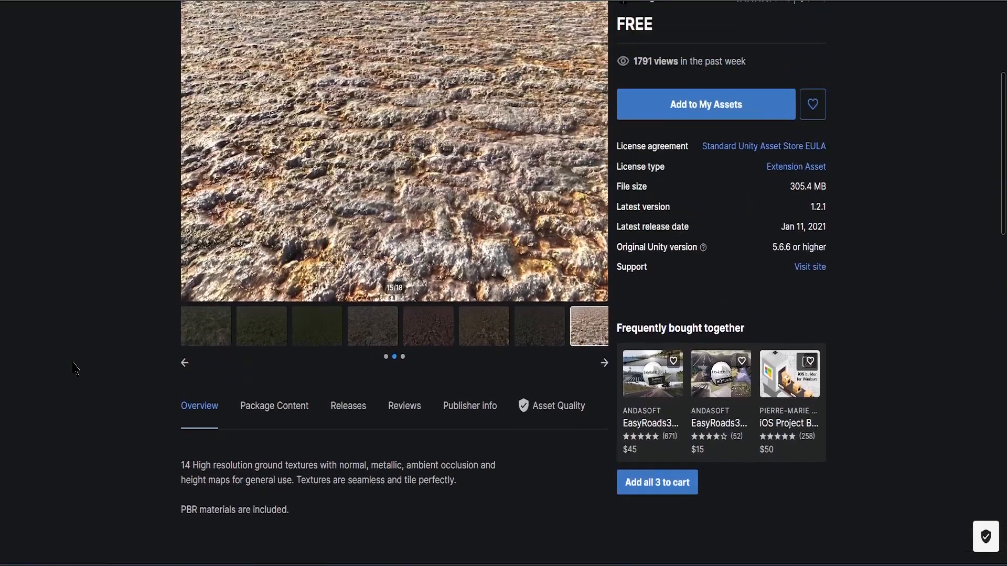
scroll(74, 366, "up", 3)
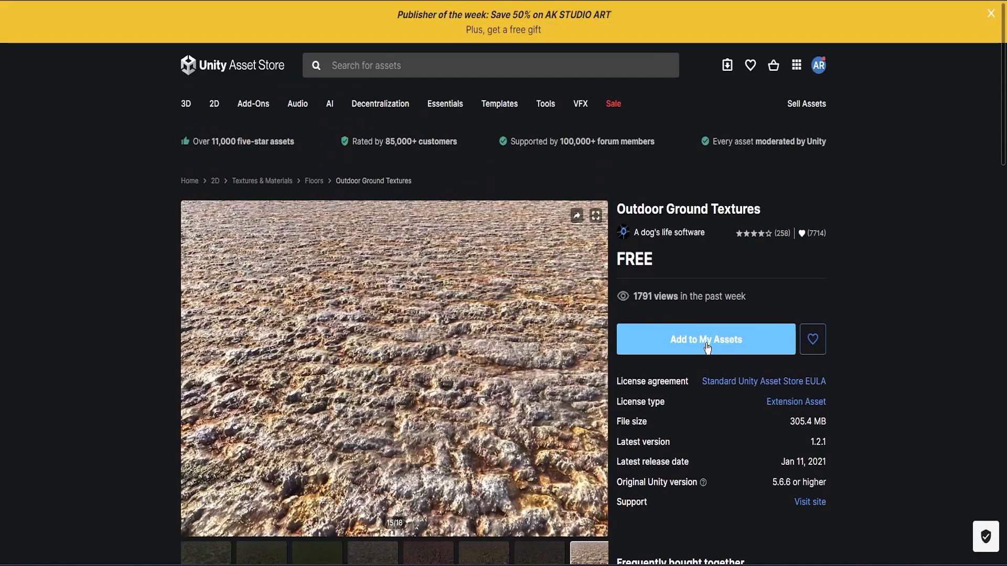
left_click(707, 346)
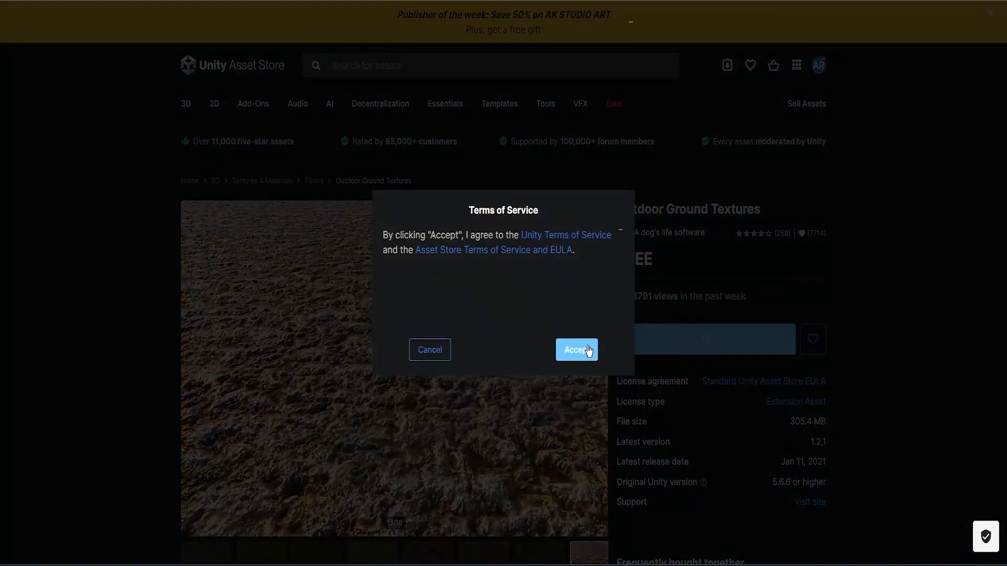
left_click(587, 349)
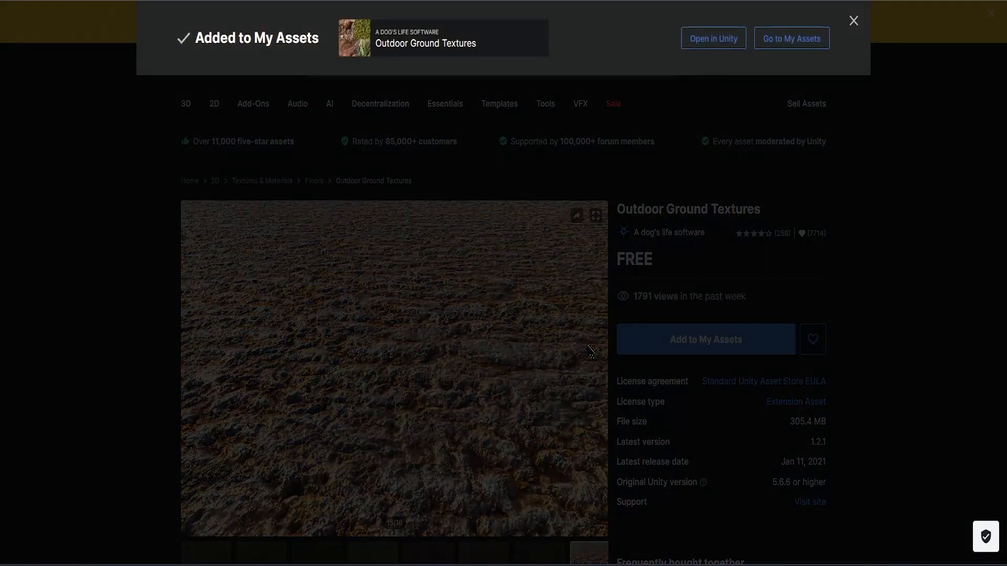
Open Outdoor Ground Textures in Unity's Package Manager, and download and import the package into the project
left_click(713, 38)
left_click(557, 78)
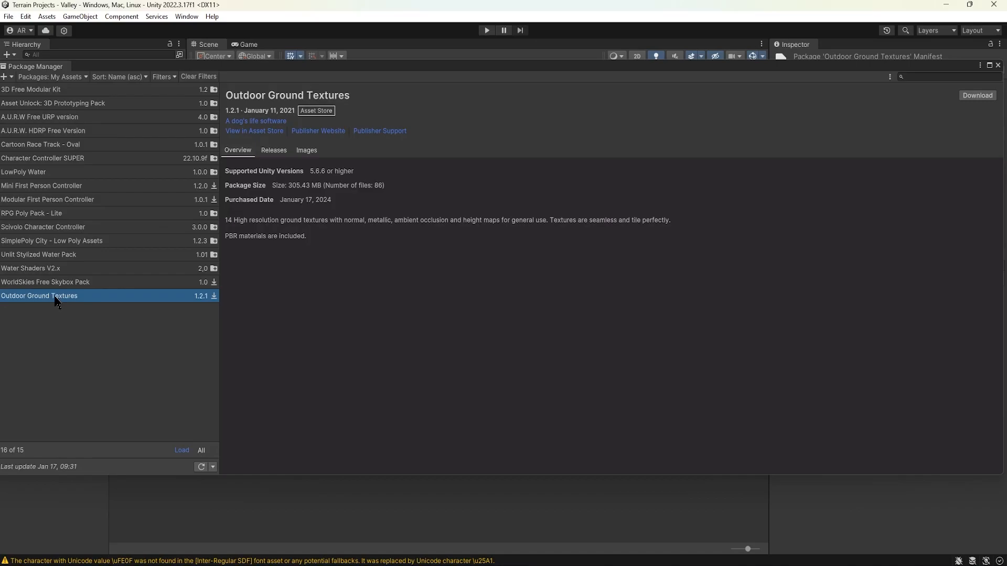
left_click(977, 95)
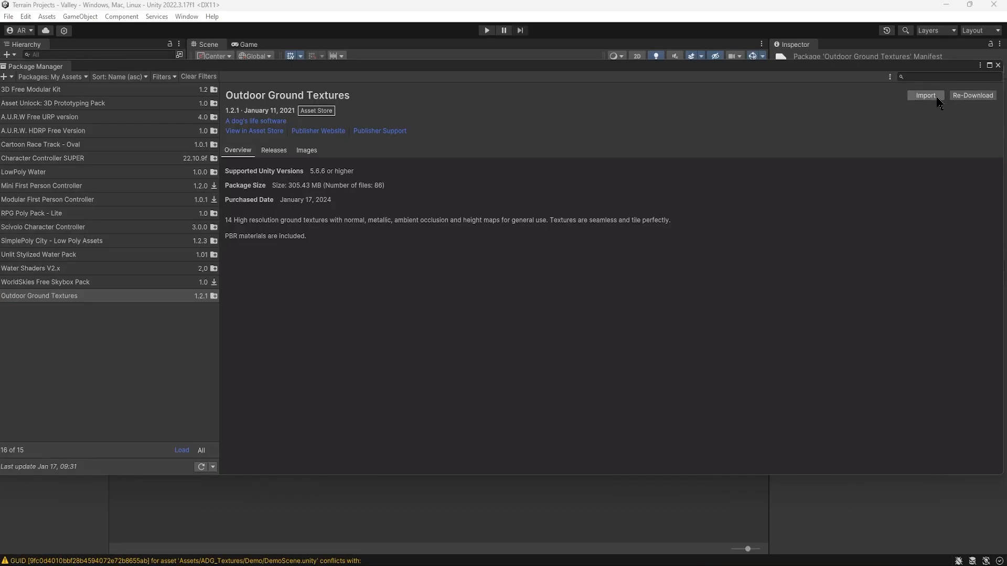
left_click(933, 102)
left_click(998, 65)
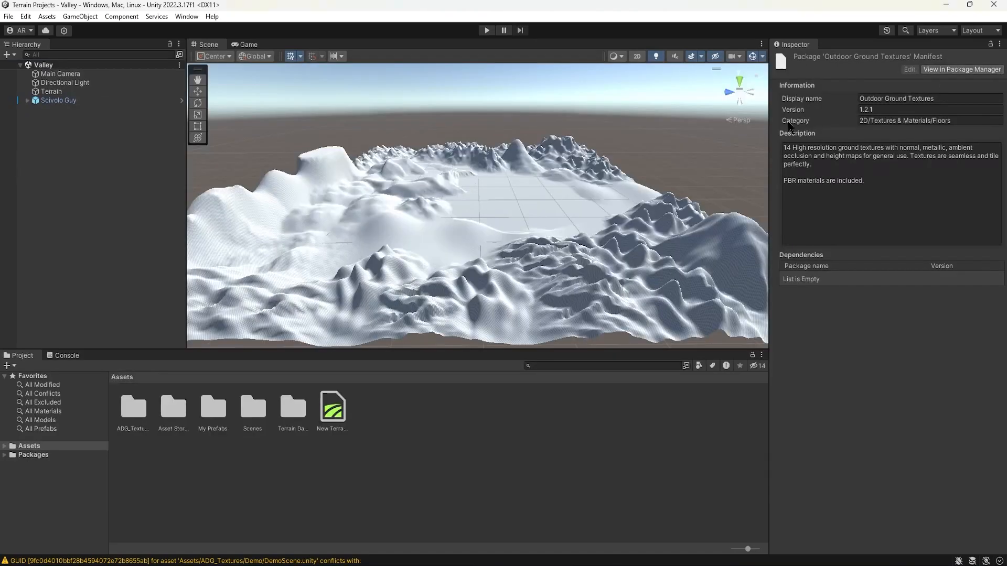
Move the imported ADG_Textures folder into the Asset Store Packages folder
left_click(134, 415)
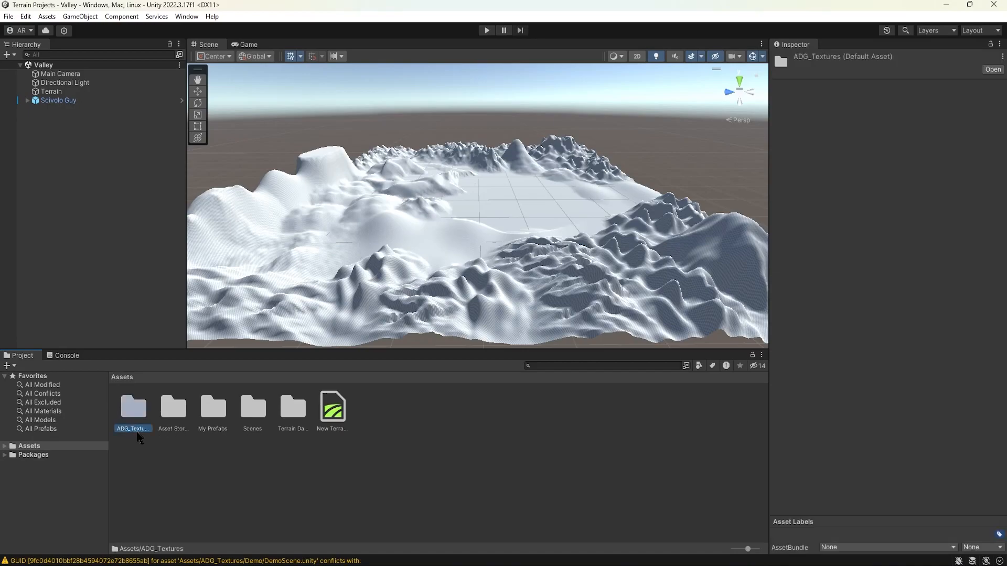
left_click_drag(135, 434, 176, 427)
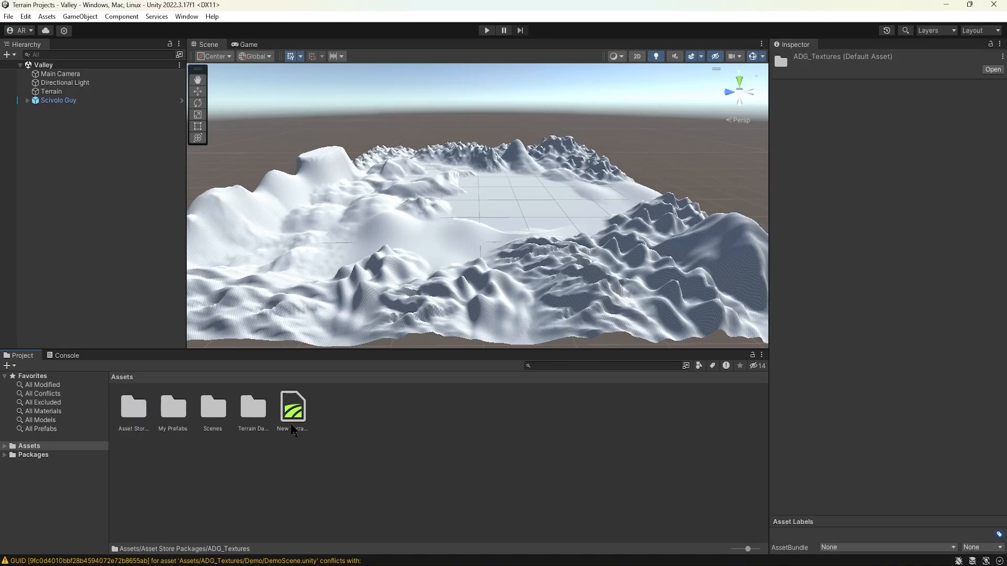
Rename the New Terrain asset in the Assets folder as Valley
left_click(293, 419)
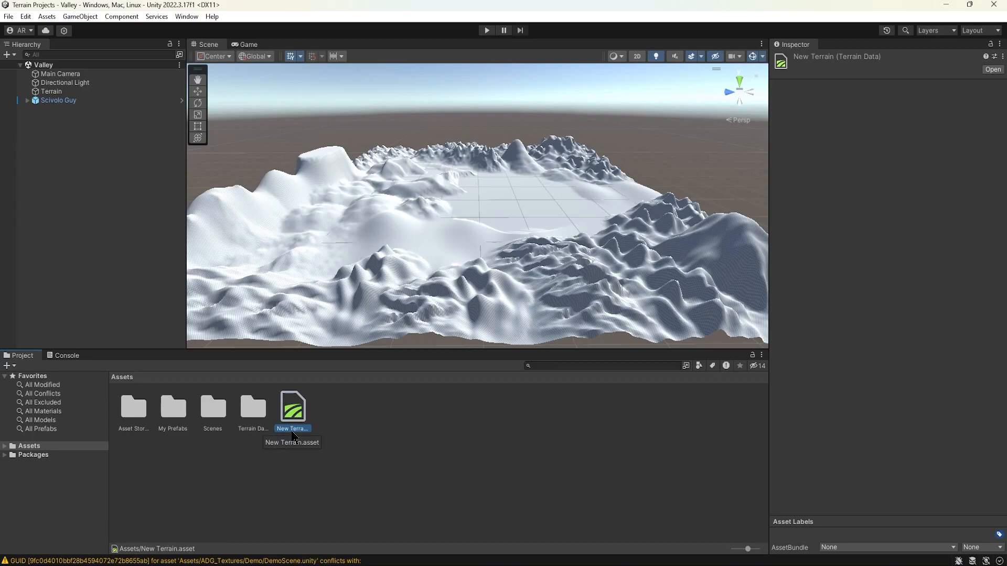
right_click(295, 436)
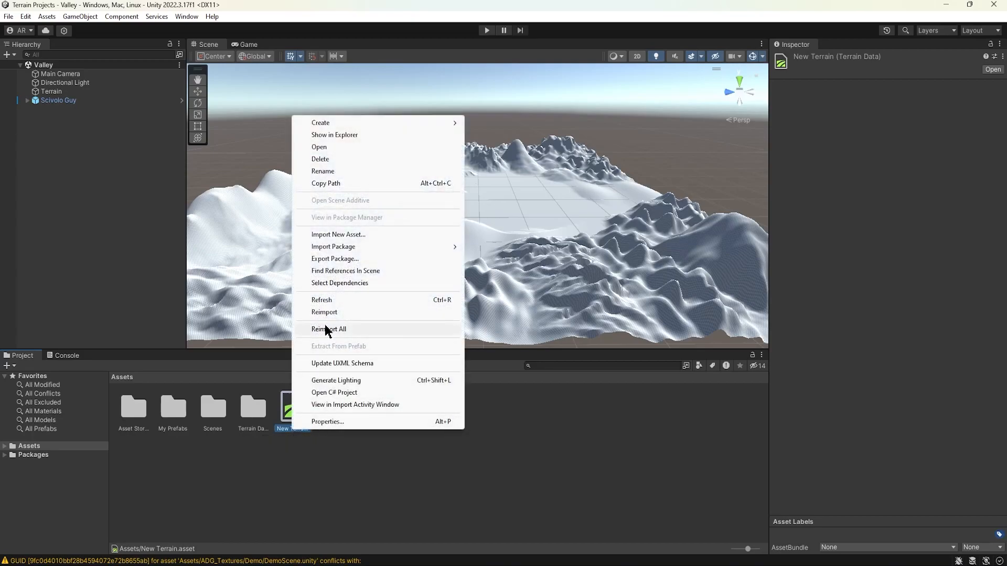
left_click(336, 177)
type("Valley")
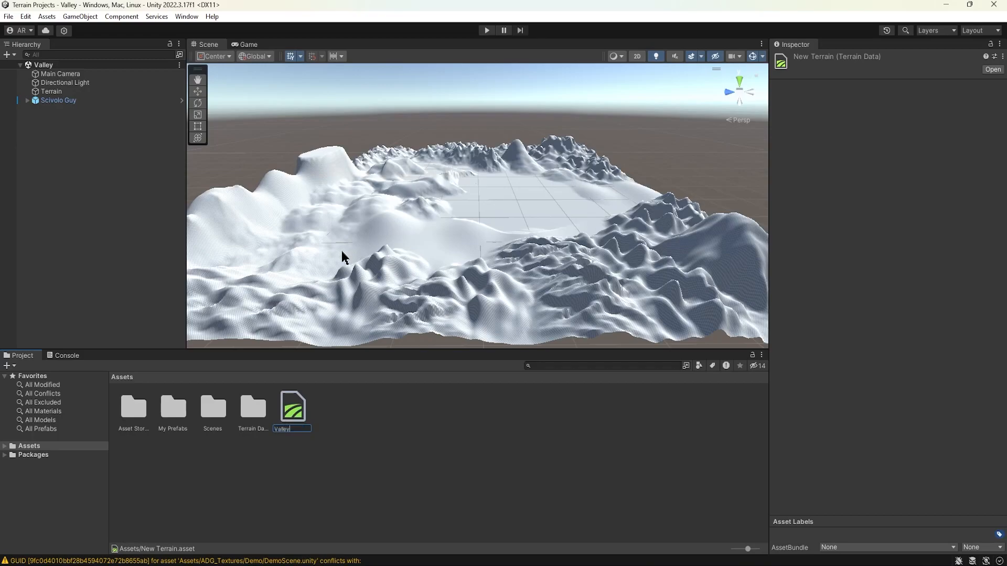
key("Return")
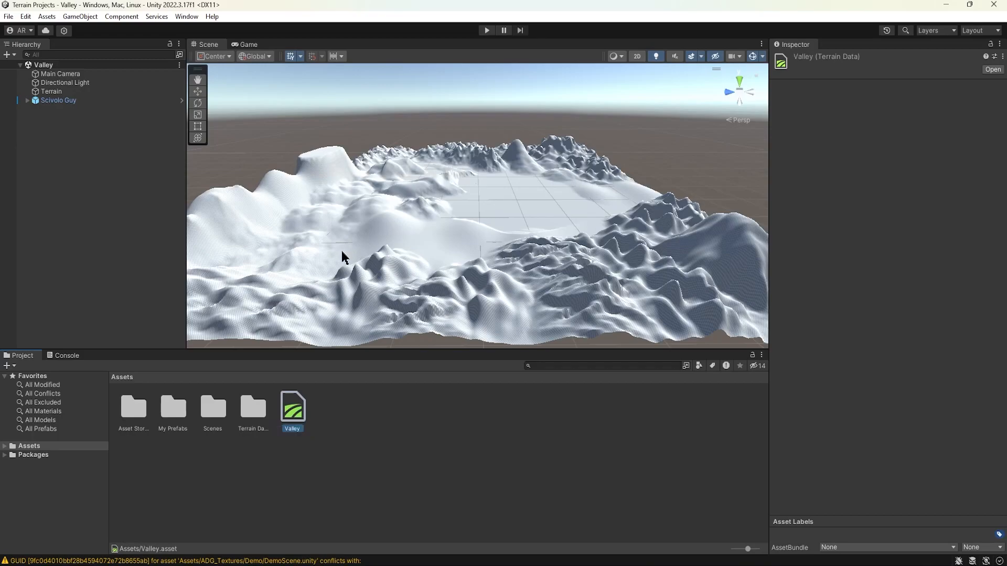
Move the Valley terrain asset into the Terrain Data folder and select it there
left_click_drag(292, 408, 257, 412)
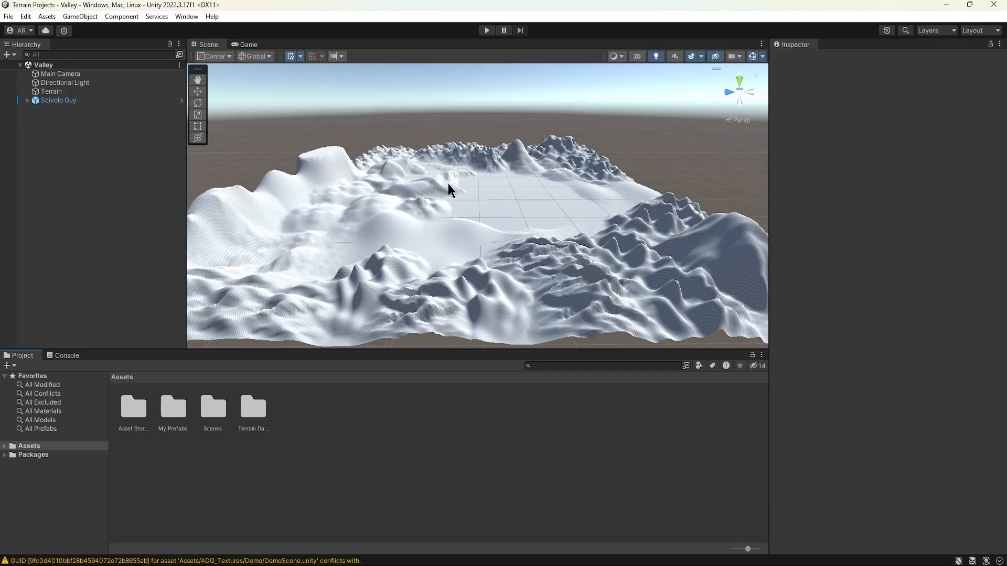
double_click(257, 414)
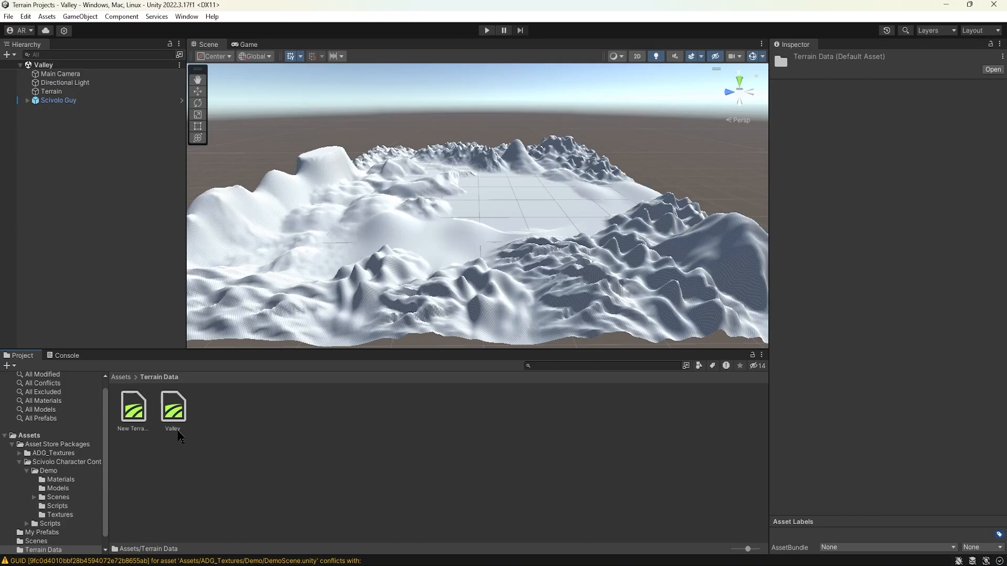
left_click(173, 414)
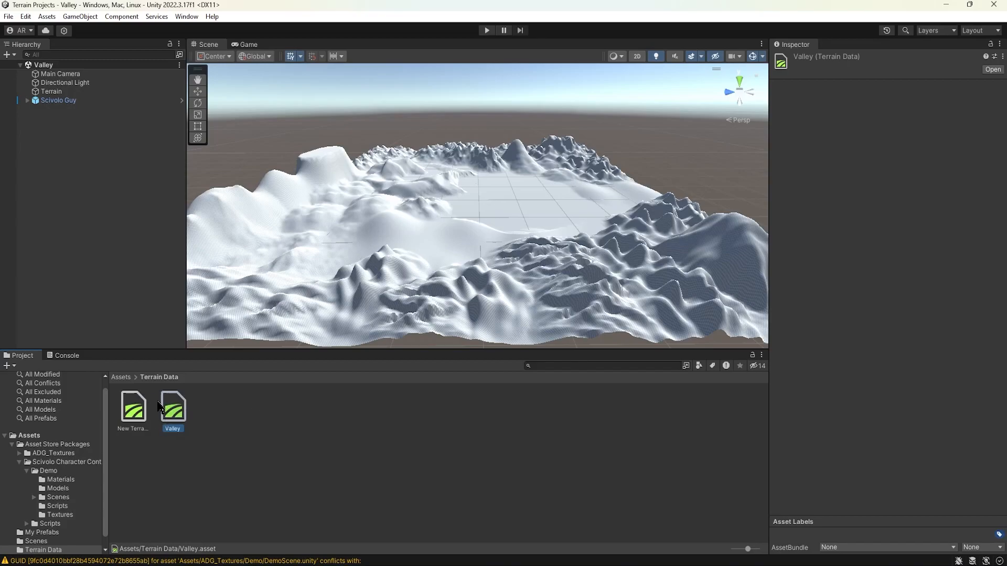
Open the ground2 texture folder in ground_vol1, inside ADG_Textures in the Asset Store Packages folder
left_click(121, 378)
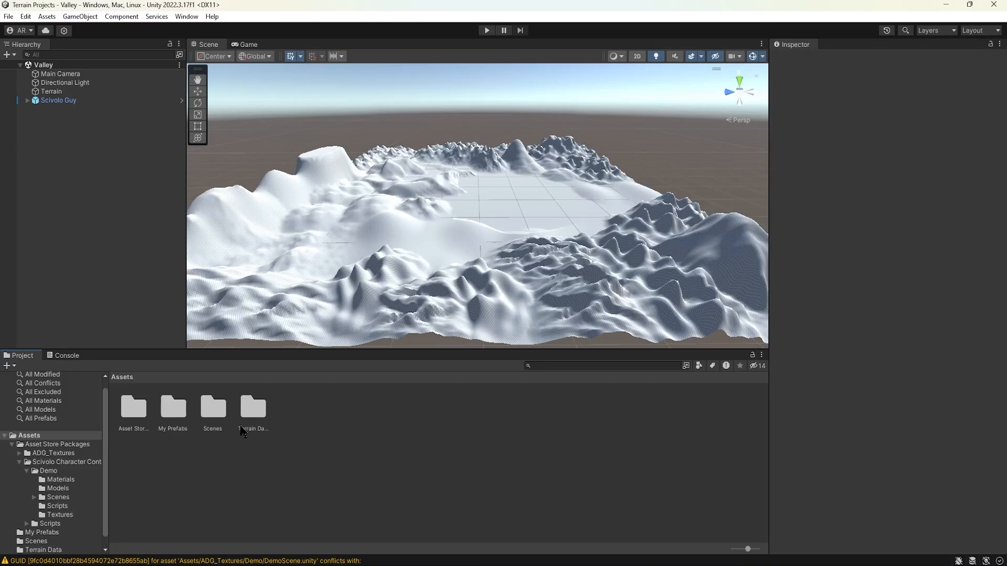
double_click(136, 417)
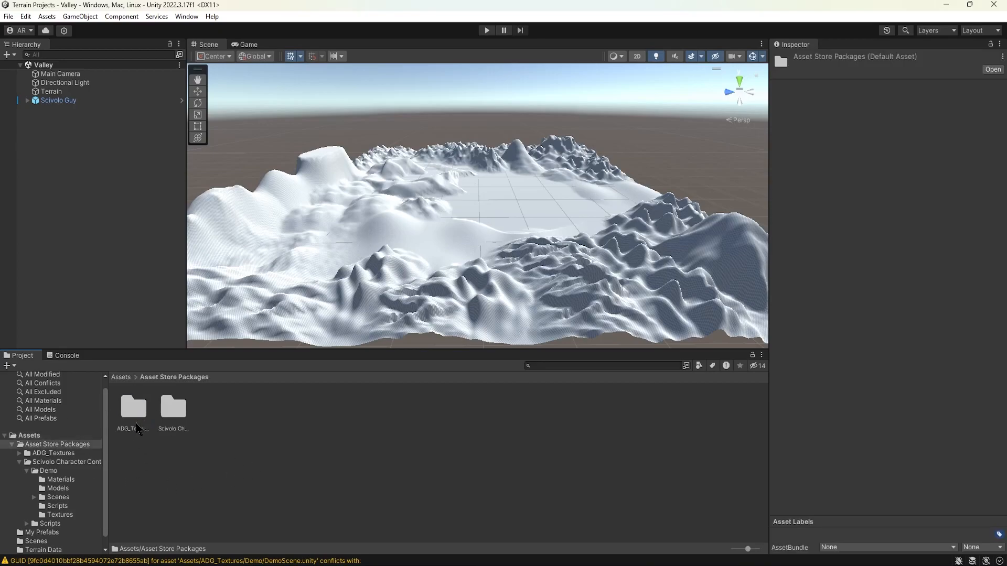
double_click(138, 426)
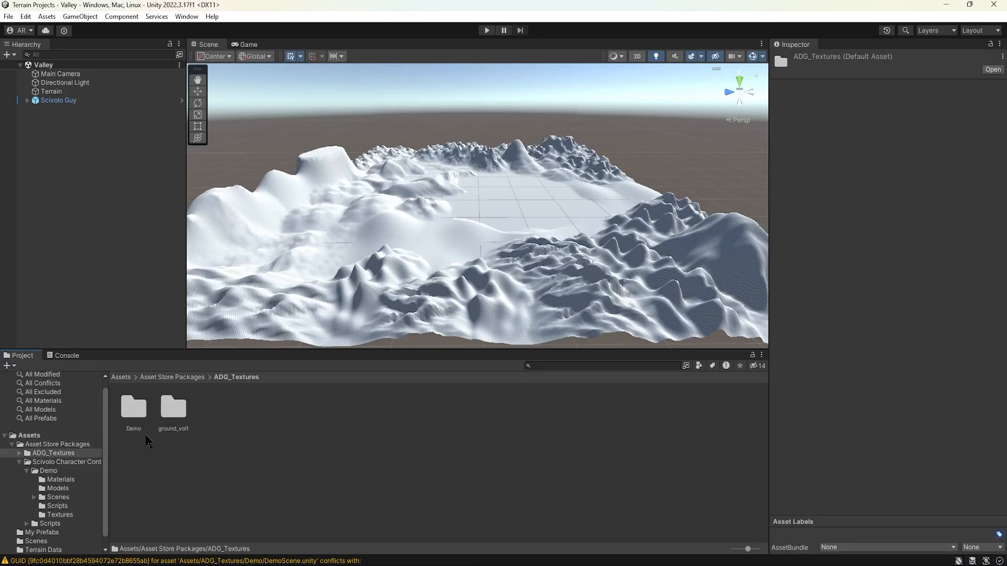
double_click(174, 411)
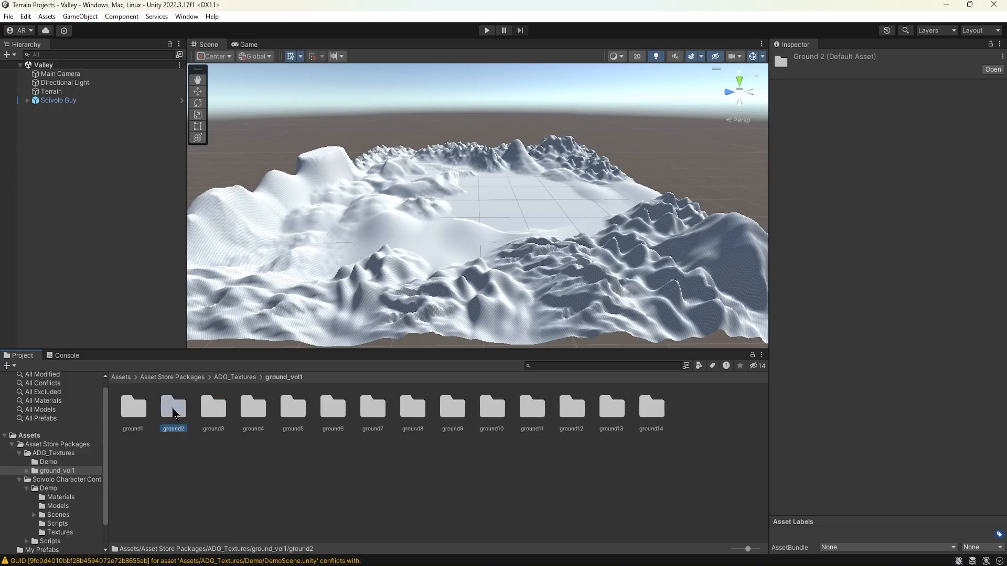
double_click(173, 414)
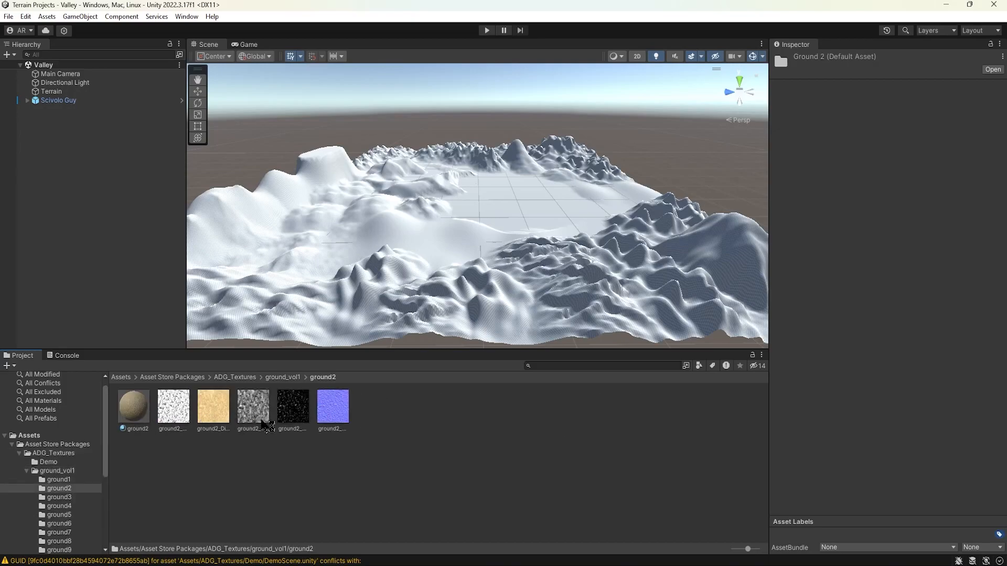
List all materials in the project and preview ground1, ground2 and ground3
scroll(52, 449, "up", 2)
left_click(40, 448)
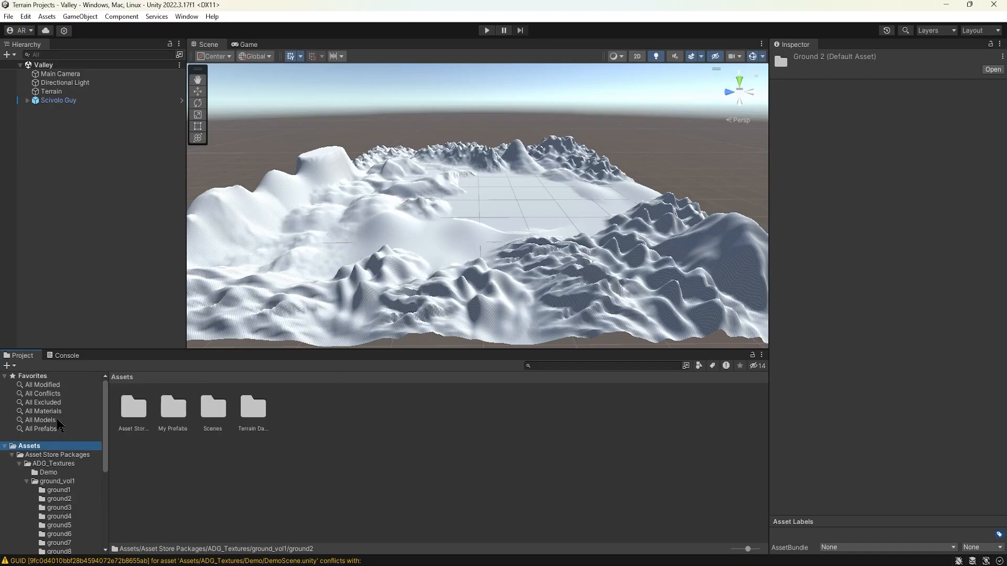
left_click(57, 412)
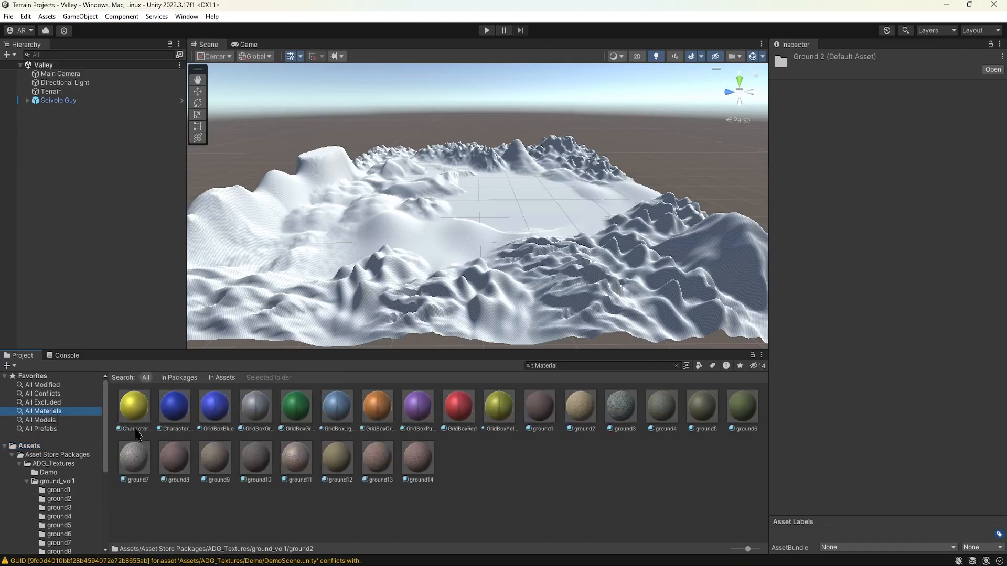
left_click(533, 417)
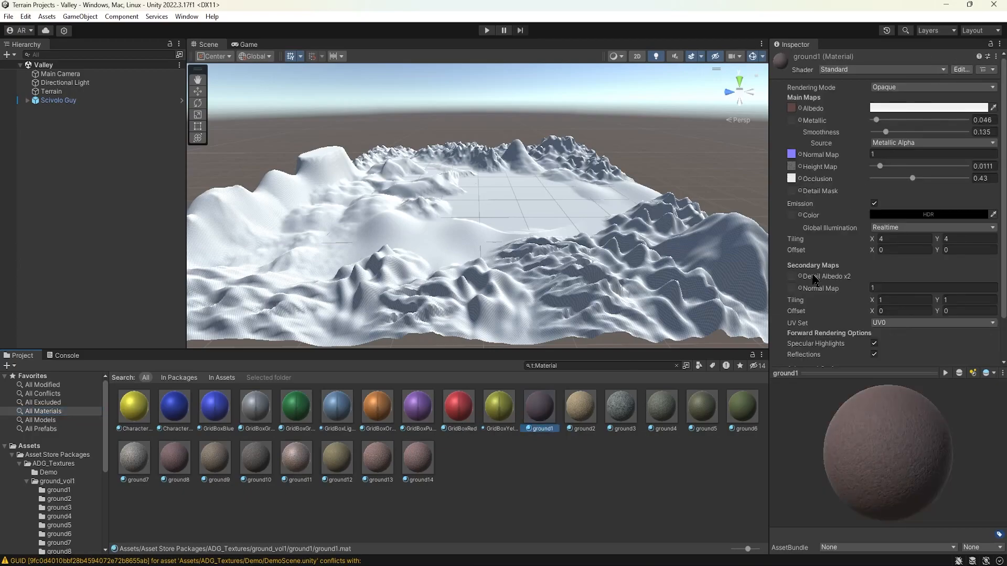
left_click(581, 415)
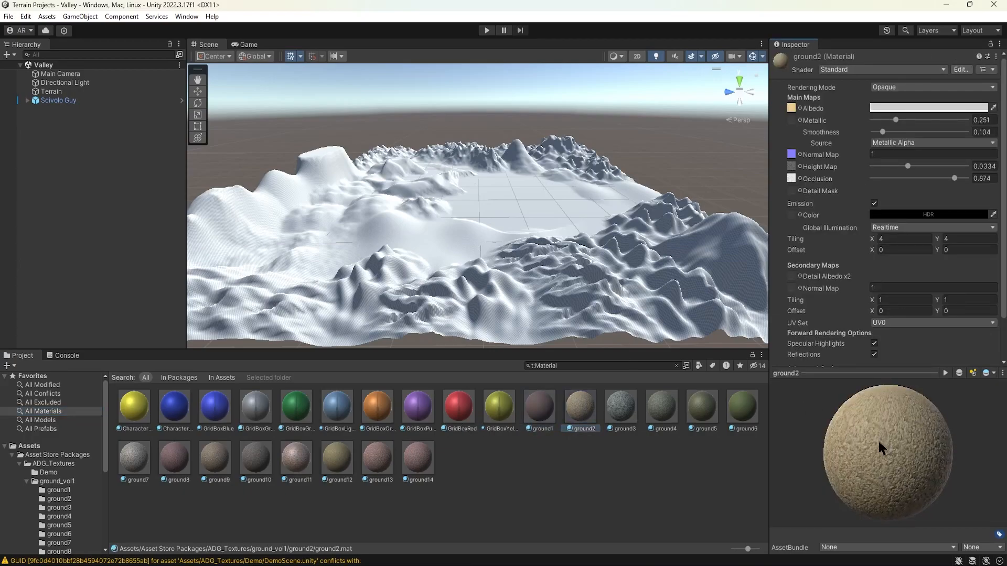
left_click(627, 414)
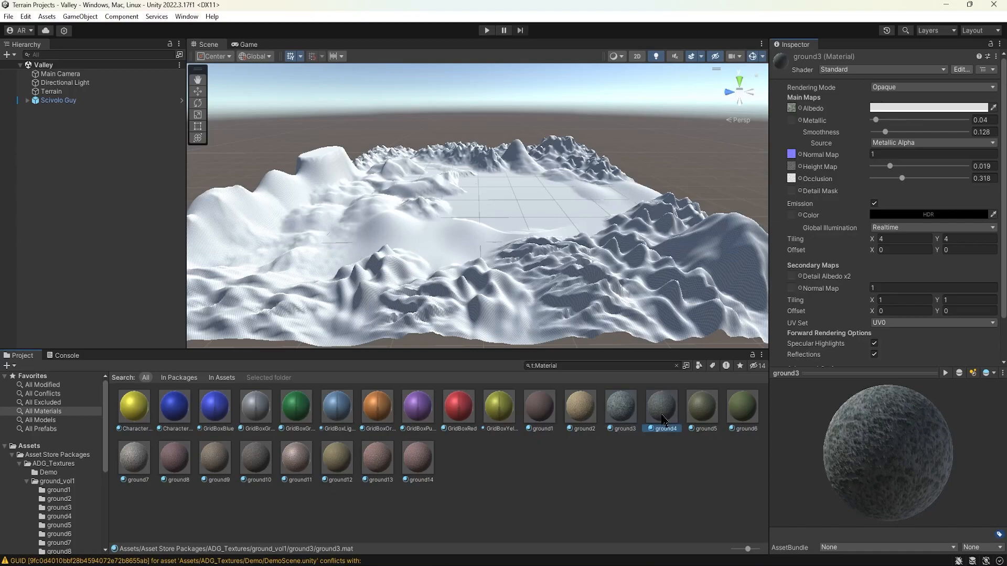
Preview the ground4 material on a flat square shape and rotate it to face the view
left_click(662, 416)
left_click(960, 374)
left_click(959, 373)
left_click(959, 374)
left_click(959, 374)
left_click_drag(899, 472, 902, 451)
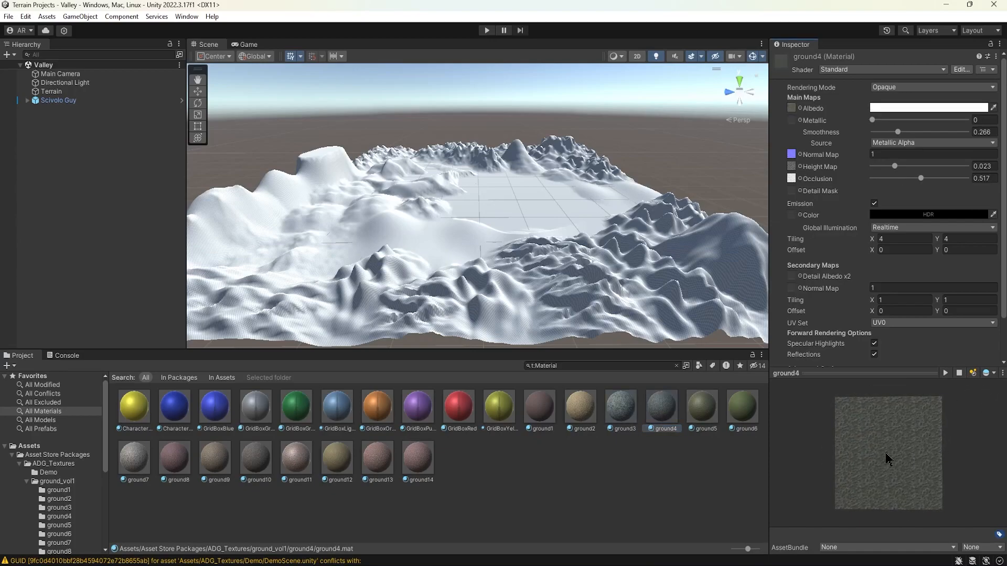
Compare the flat previews of the ground5, ground6, ground3, ground2, ground1, ground14, ground13, ground12 and ground11 materials
left_click(702, 413)
left_click(743, 408)
left_click(619, 412)
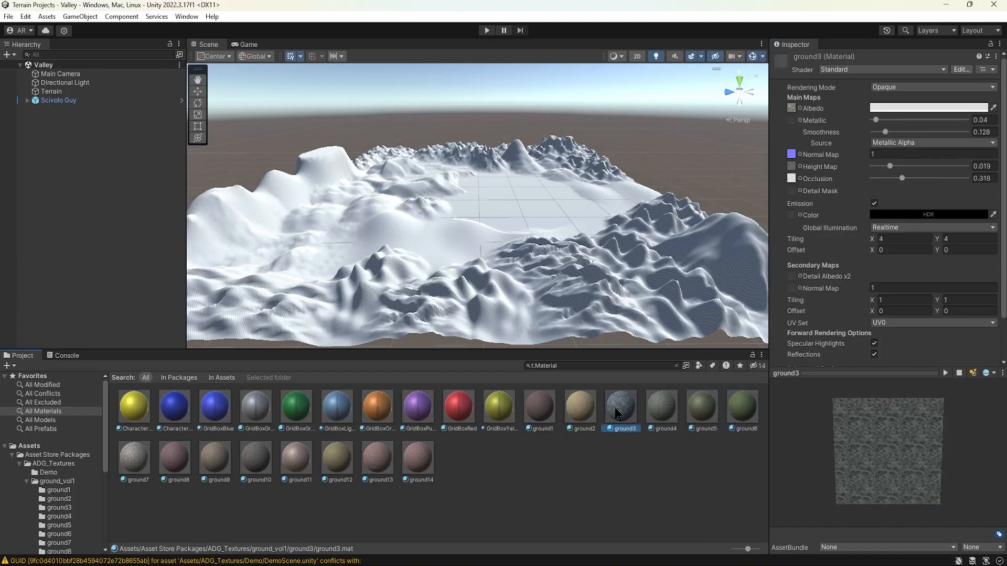
left_click(580, 409)
left_click(549, 413)
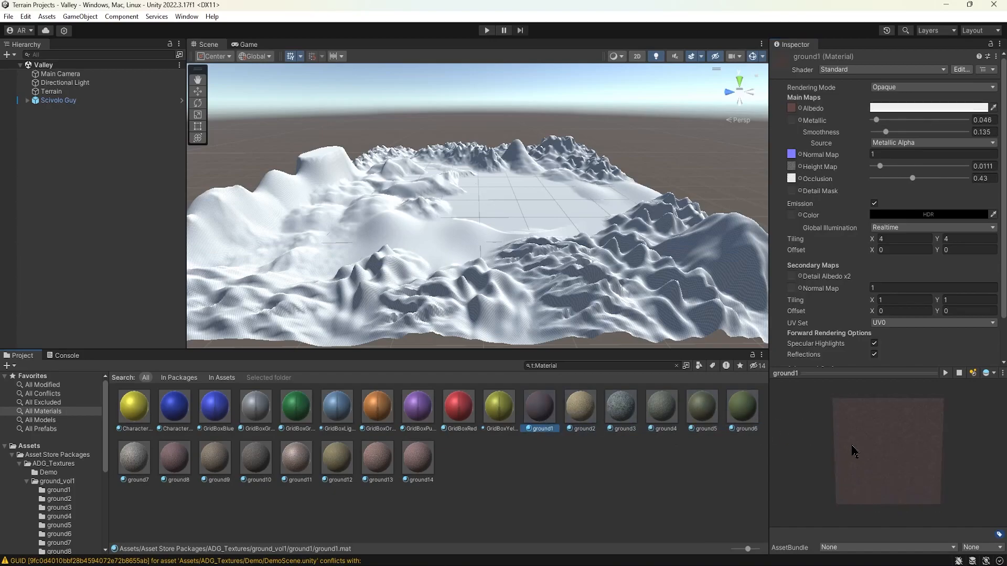
left_click(417, 458)
mouse_move(851, 471)
left_mouse_down()
mouse_move(845, 448)
mouse_move(870, 454)
mouse_move(859, 461)
left_mouse_up()
left_click(390, 462)
left_click(344, 459)
left_click(305, 466)
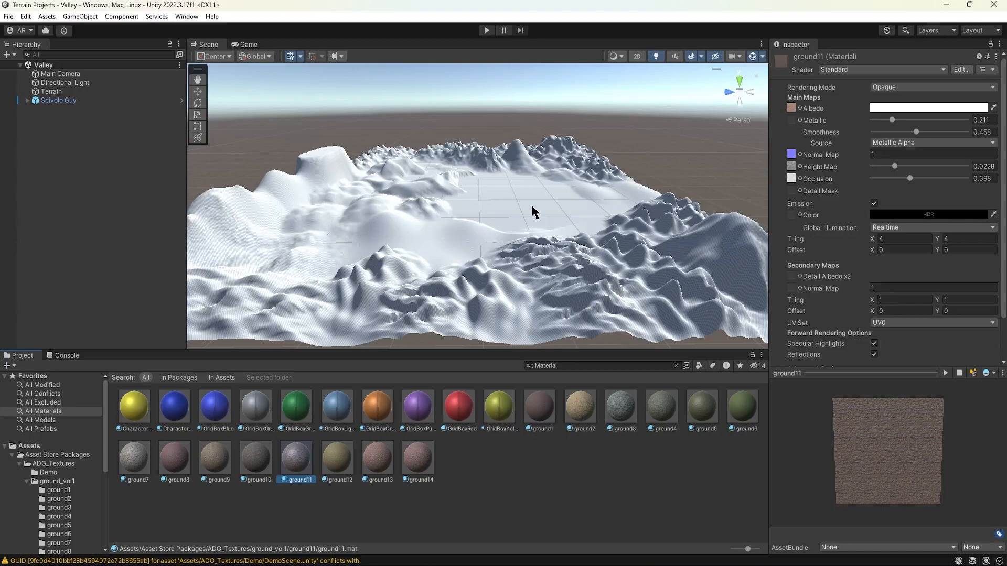
Select the Terrain object and switch its terrain painting tool to Paint Texture
left_click(60, 94)
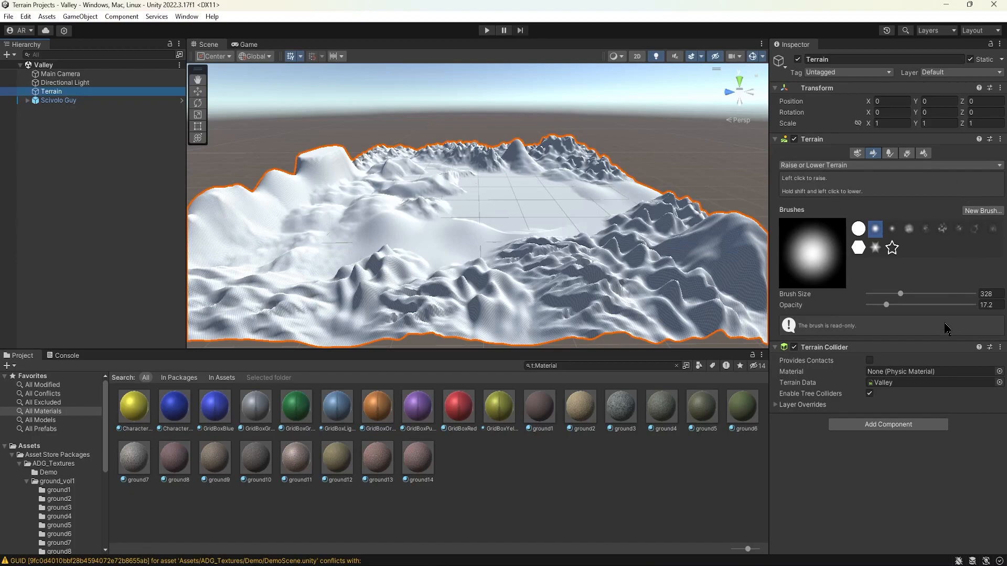
left_click(850, 168)
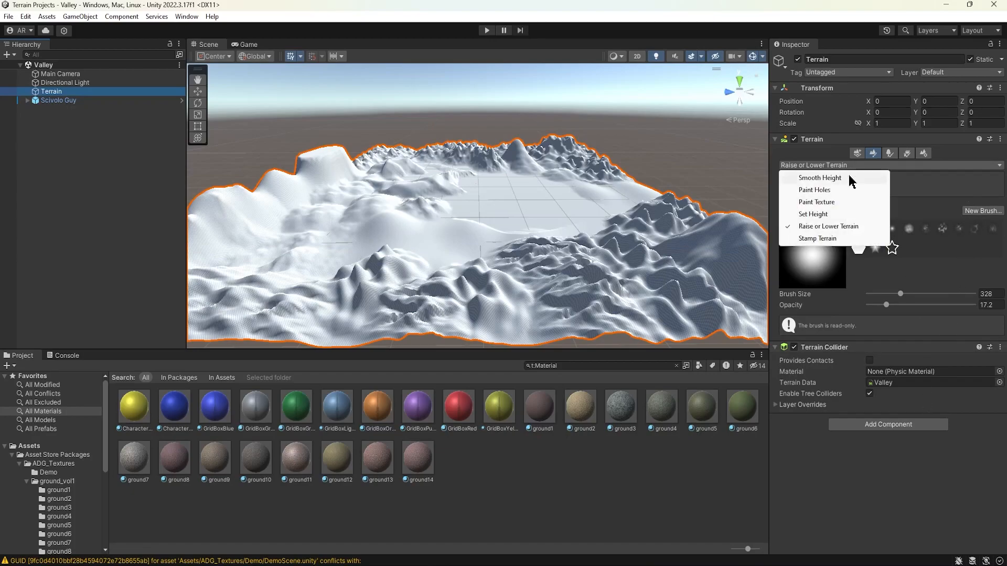
left_click(848, 204)
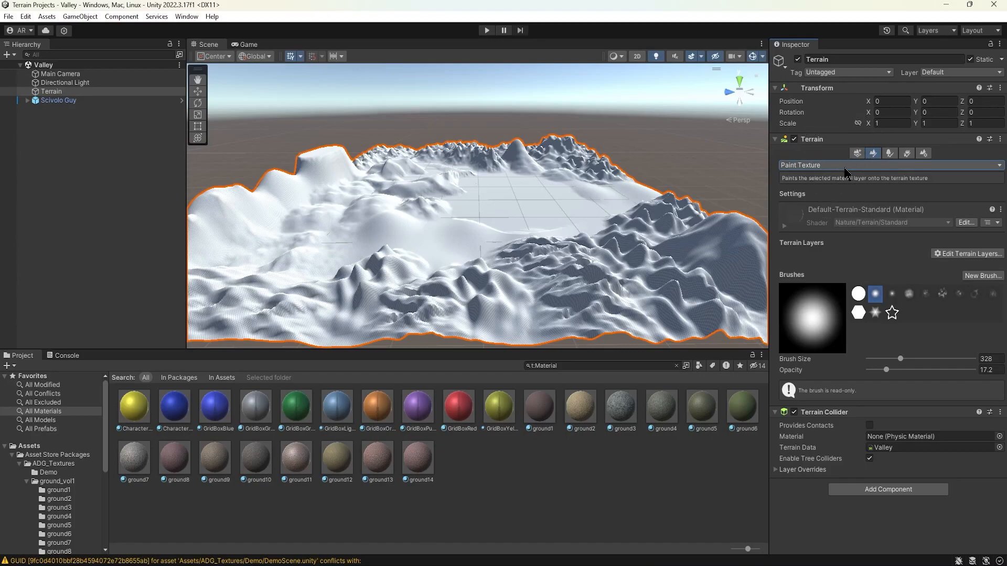
Create a new terrain layer on the Terrain using the ground6_Diffuse texture
left_click(979, 257)
left_click(963, 256)
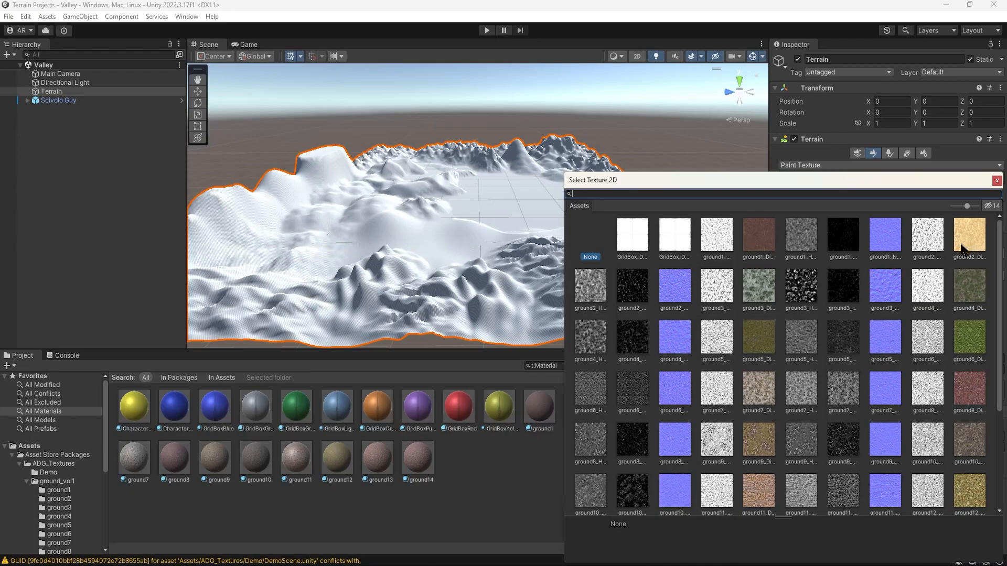
scroll(868, 335, "down", 5)
scroll(832, 336, "up", 5)
scroll(765, 340, "down", 2)
scroll(766, 345, "down", 5)
scroll(766, 346, "up", 7)
left_click(969, 339)
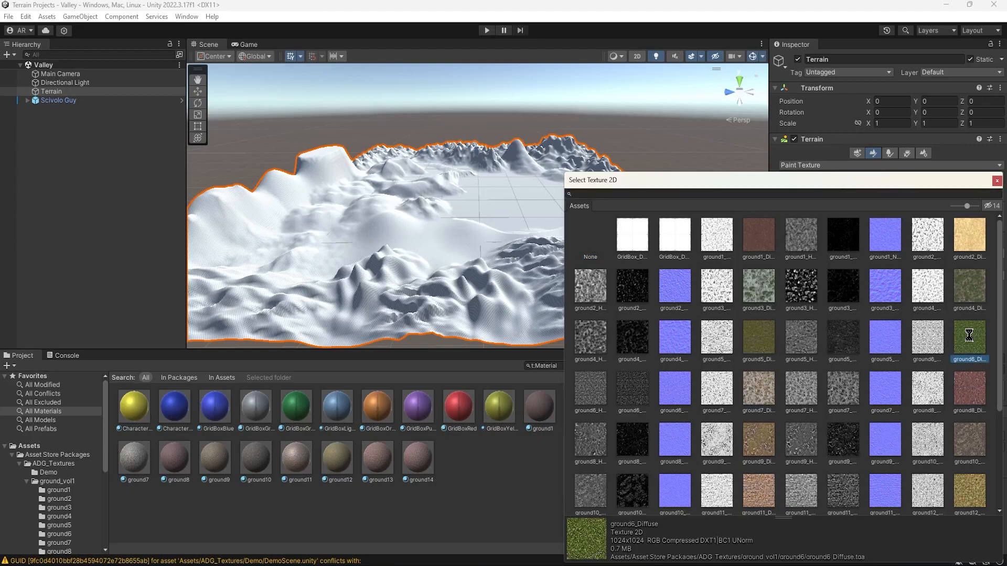
double_click(969, 340)
Examine the ground texture on the terrain up close around the Main Camera and the character
mouse_move(620, 214)
left_mouse_down("alt")
mouse_move(405, 229)
mouse_move(439, 238)
mouse_move(482, 232)
left_mouse_up("alt")
scroll(483, 232, "up", 8)
scroll(489, 237, "up", 10)
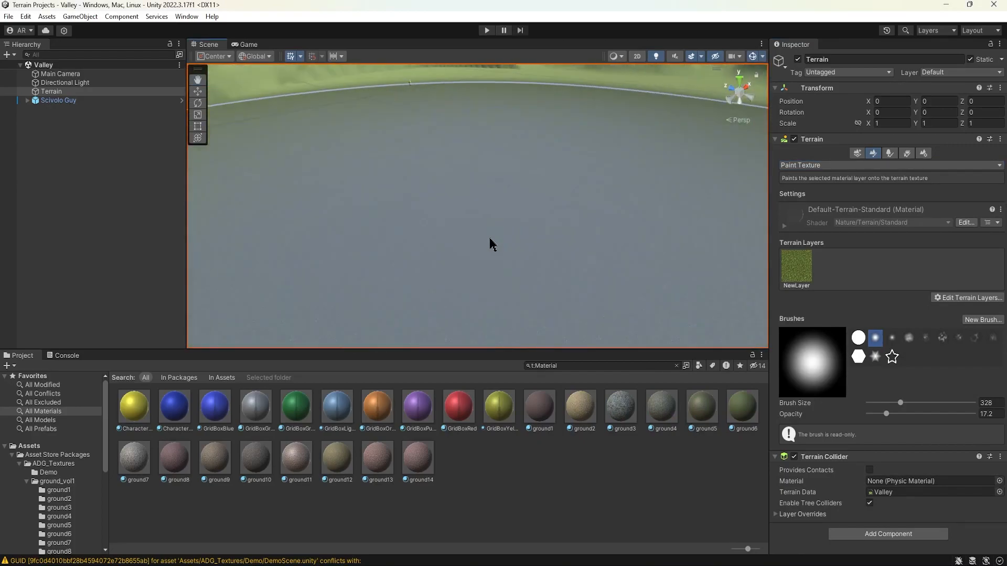
scroll(495, 228, "down", 2)
mouse_move(479, 223)
right_mouse_down()
mouse_move(513, 215)
mouse_move(499, 225)
right_mouse_up()
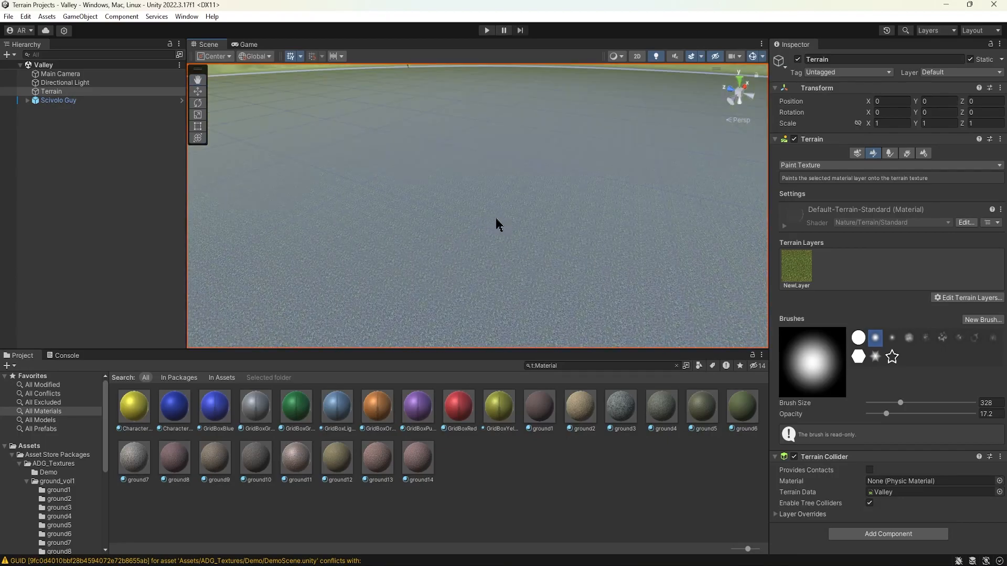
left_click(65, 74)
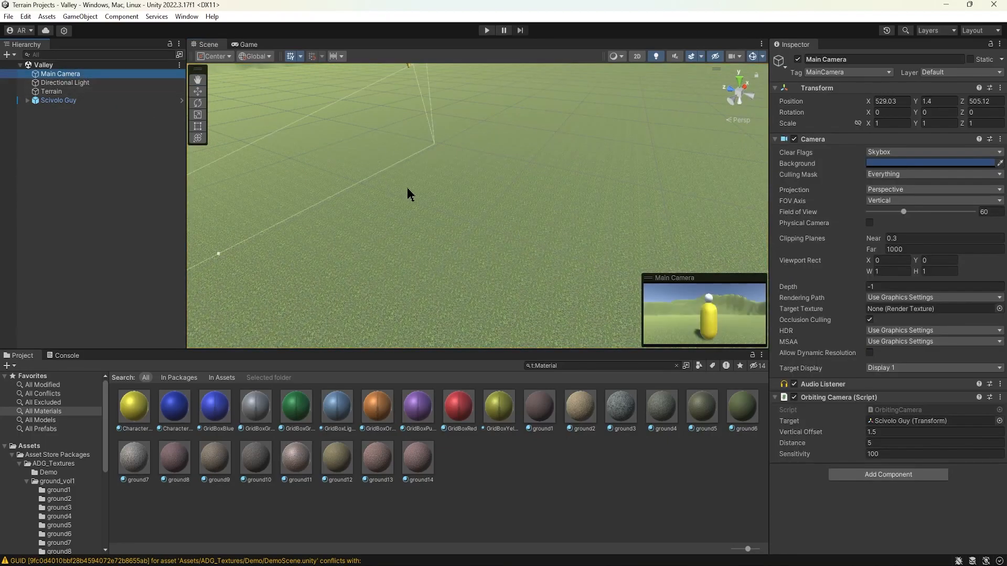
key("f")
left_click_drag(489, 215, 512, 209, "alt")
scroll(476, 213, "up", 15)
Run the game, walk the character around the textured valley floor to judge the ground, and stop it
left_click(486, 30)
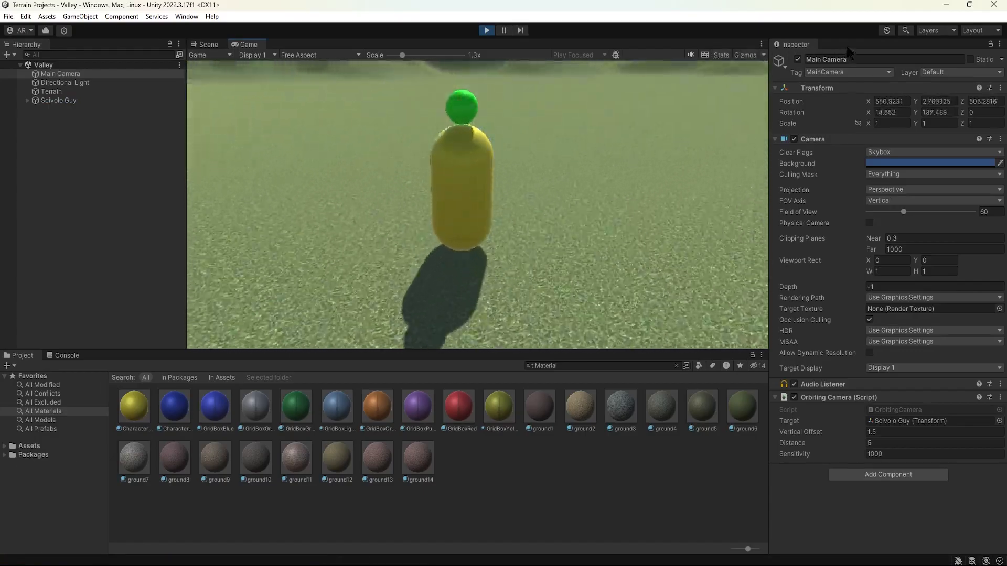
key("d")
key("s")
key("a")
key("w")
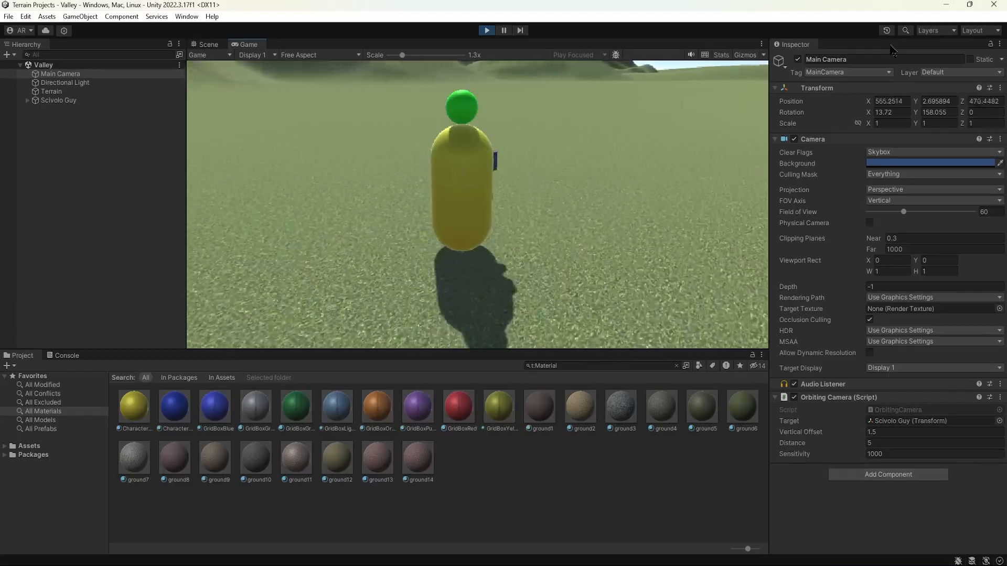
key("d")
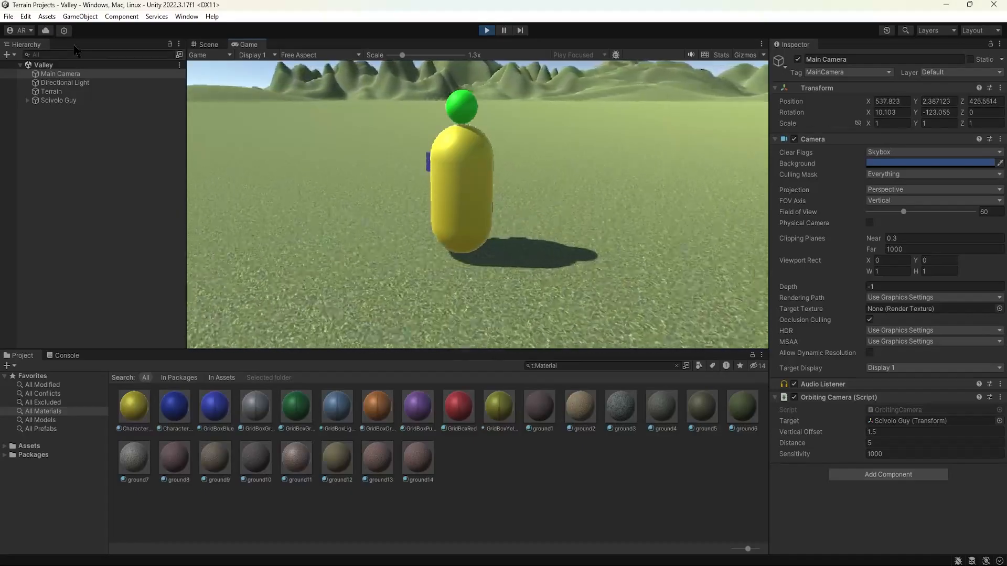
left_click(486, 30)
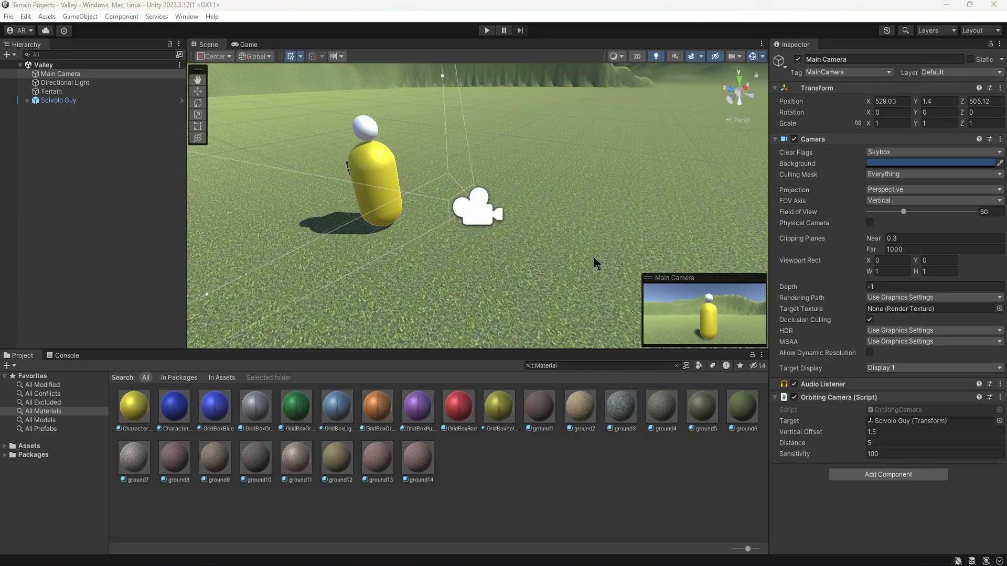
Select the Terrain and display the settings of its grass terrain layer
left_click(77, 92)
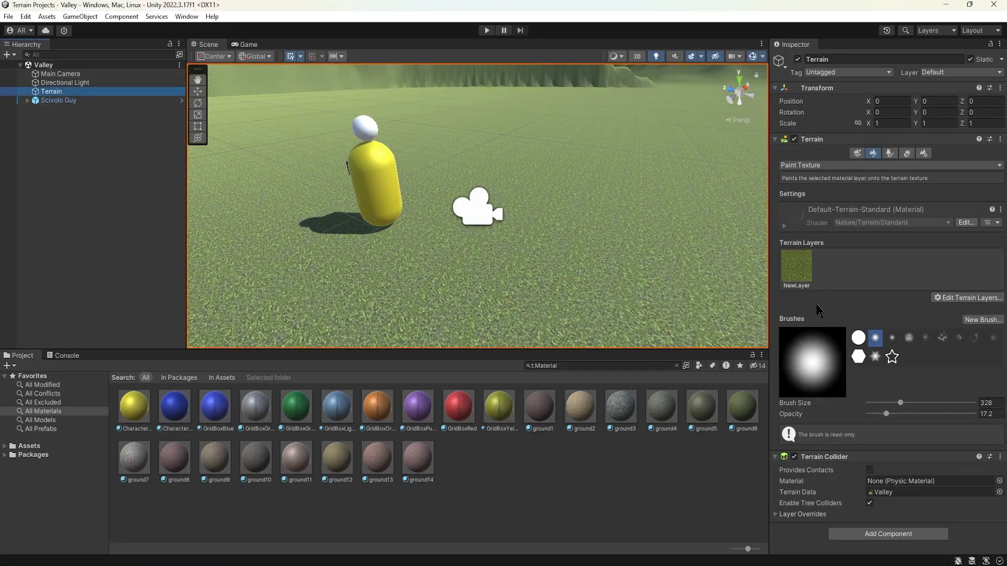
left_click(825, 269)
left_click(802, 267)
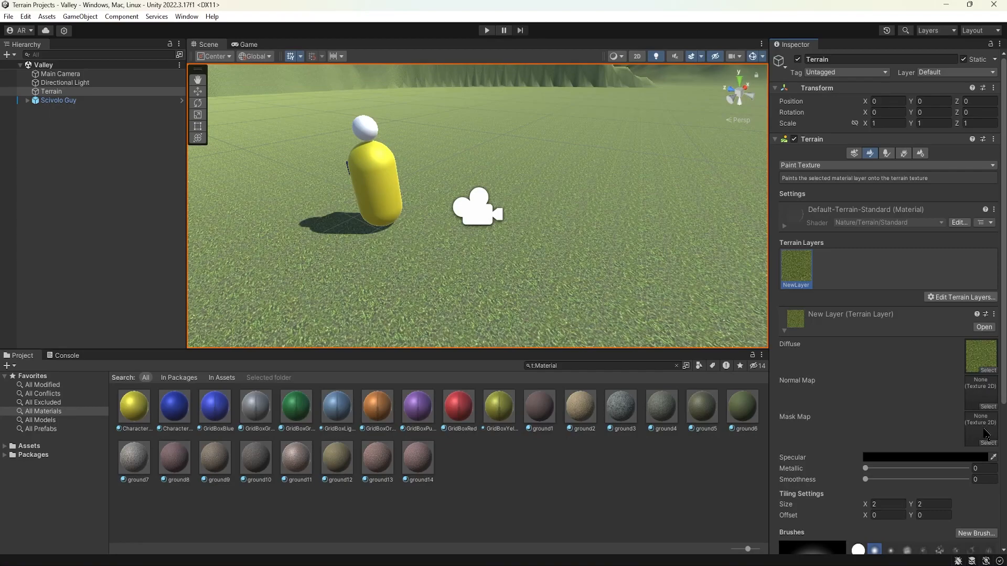
Lock the Inspector on the Terrain and open the ground_vol1 folder inside ADG_Textures
left_click(29, 446)
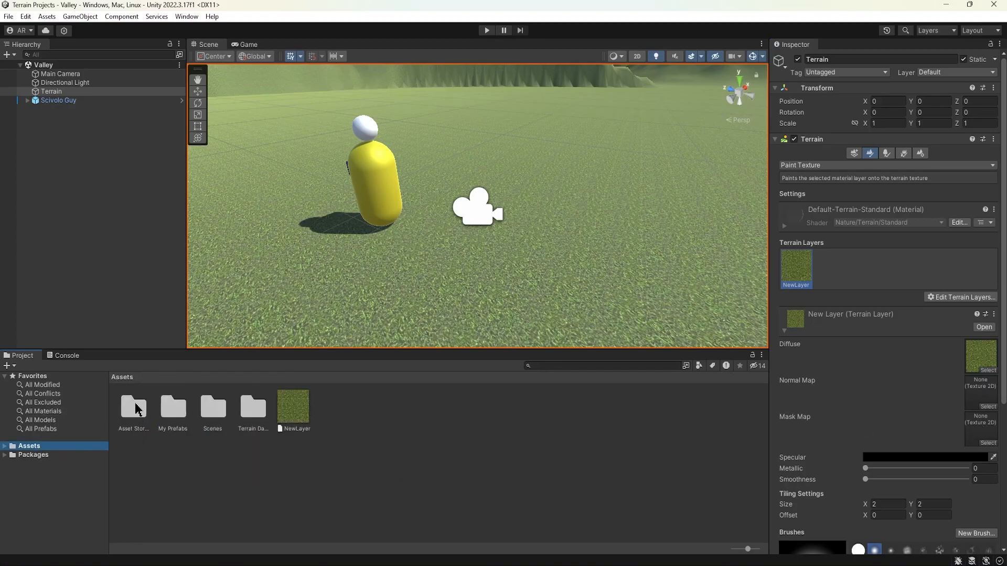
double_click(135, 408)
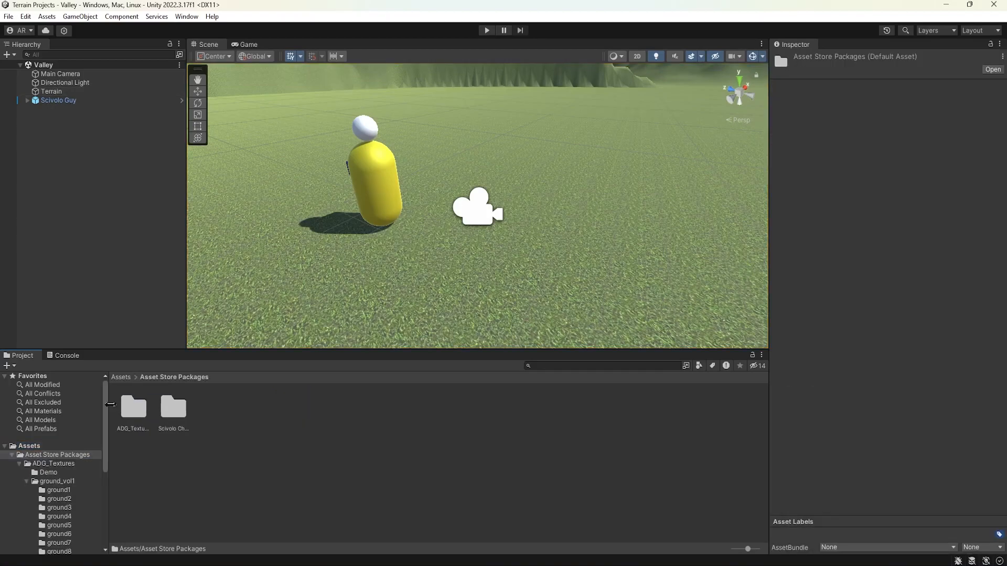
left_click(55, 92)
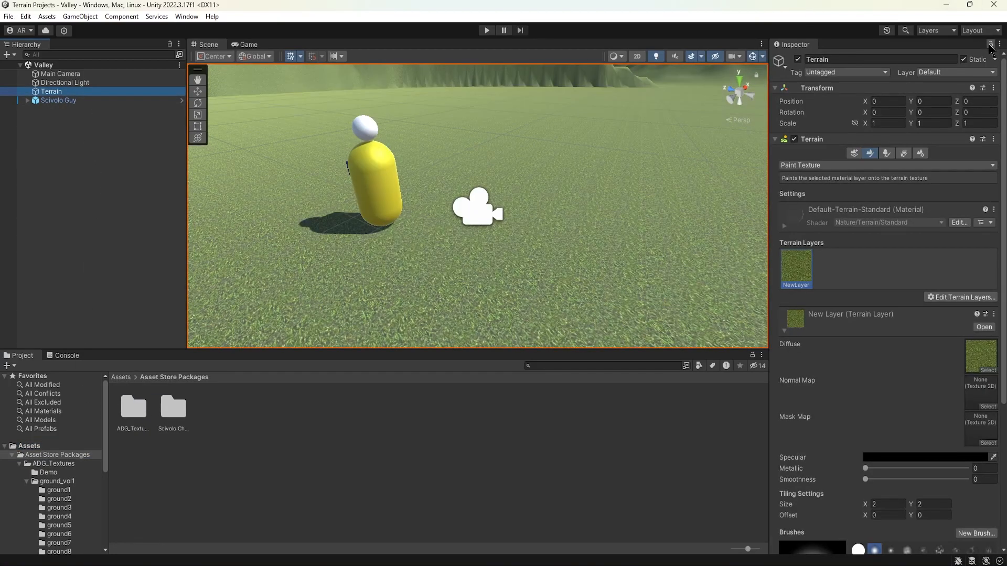
left_click(990, 45)
double_click(134, 408)
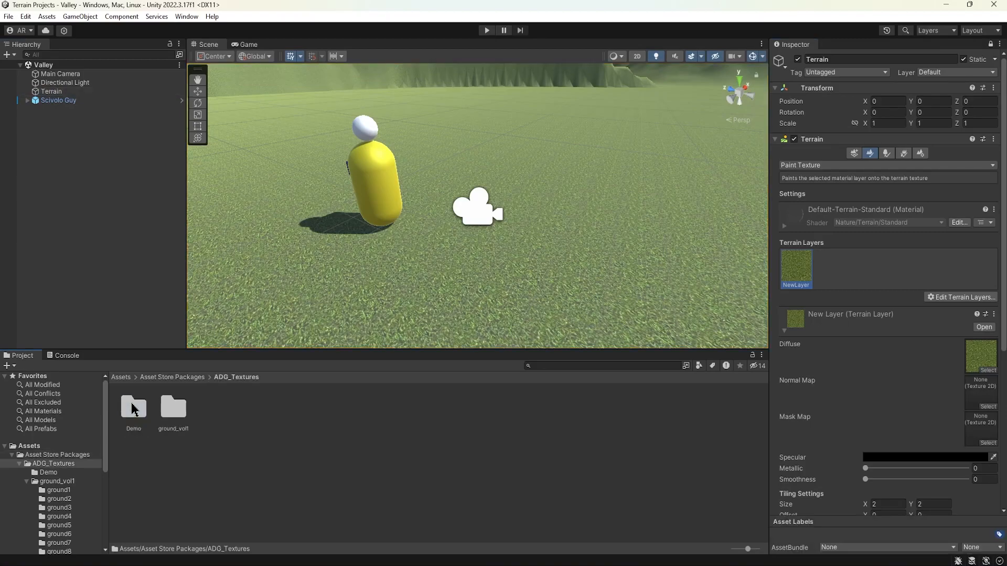
double_click(173, 408)
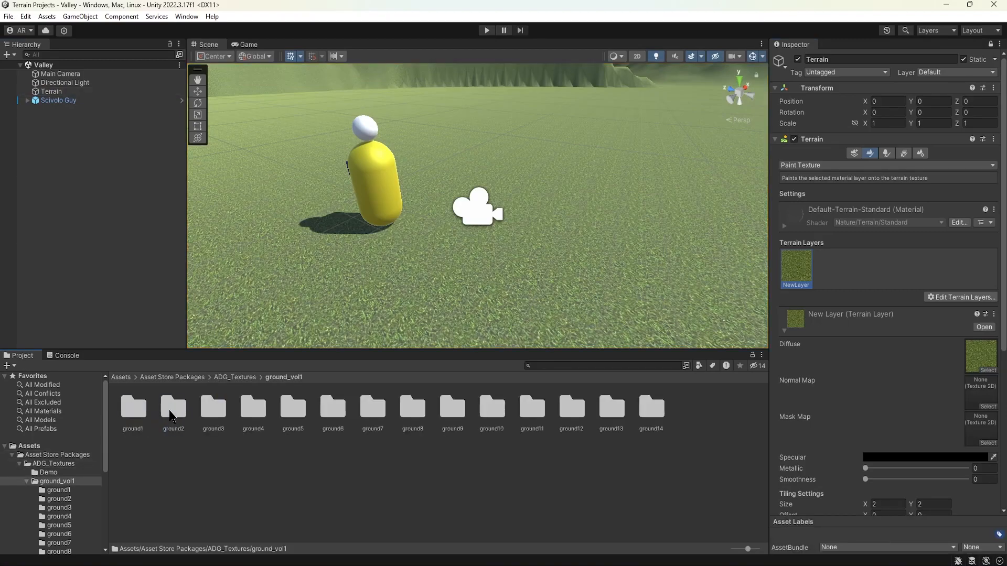
Check which texture is assigned as the terrain layer's diffuse map, leaving the assignment as it is
left_click(989, 370)
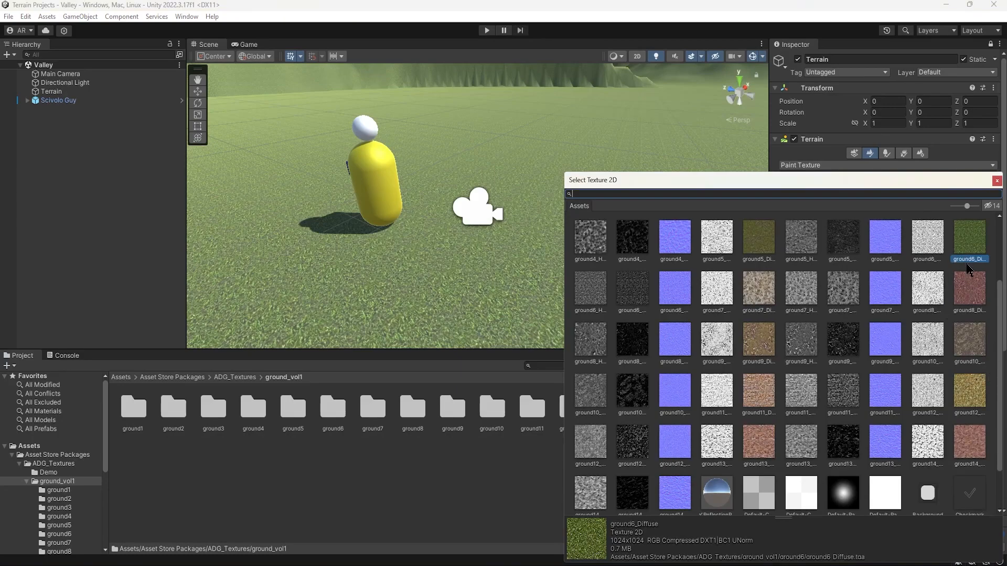
left_click(997, 181)
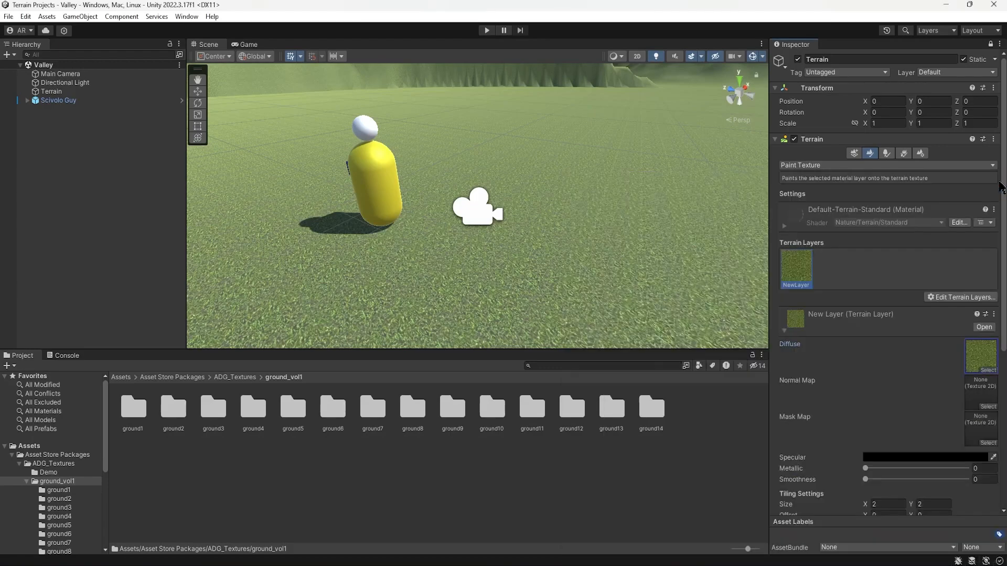
Assign the ground6_Normal texture from the ground6 folder as the grass terrain layer's normal map
double_click(340, 410)
left_click(339, 414)
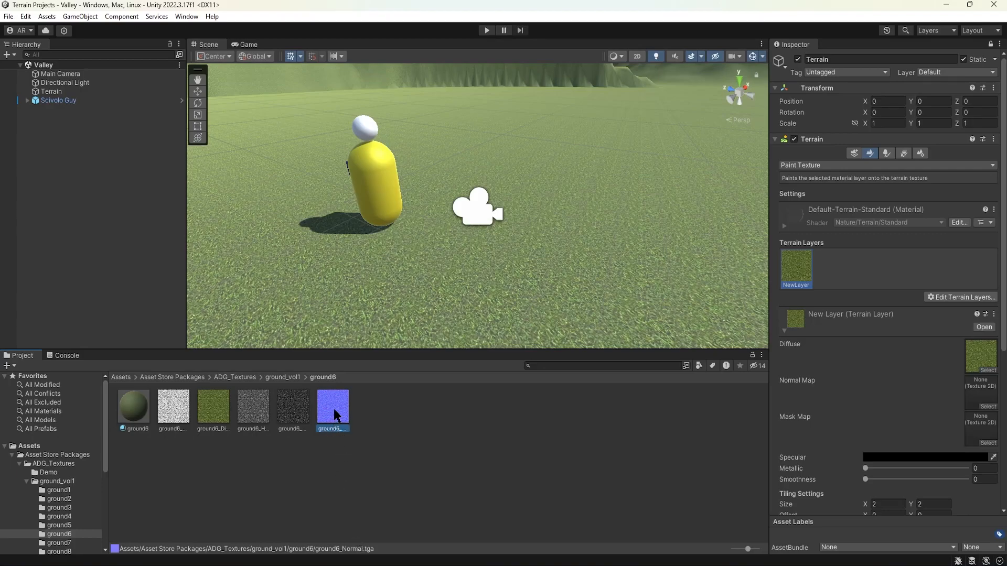
left_click_drag(335, 414, 980, 393)
left_click_drag(607, 333, 492, 153, "alt")
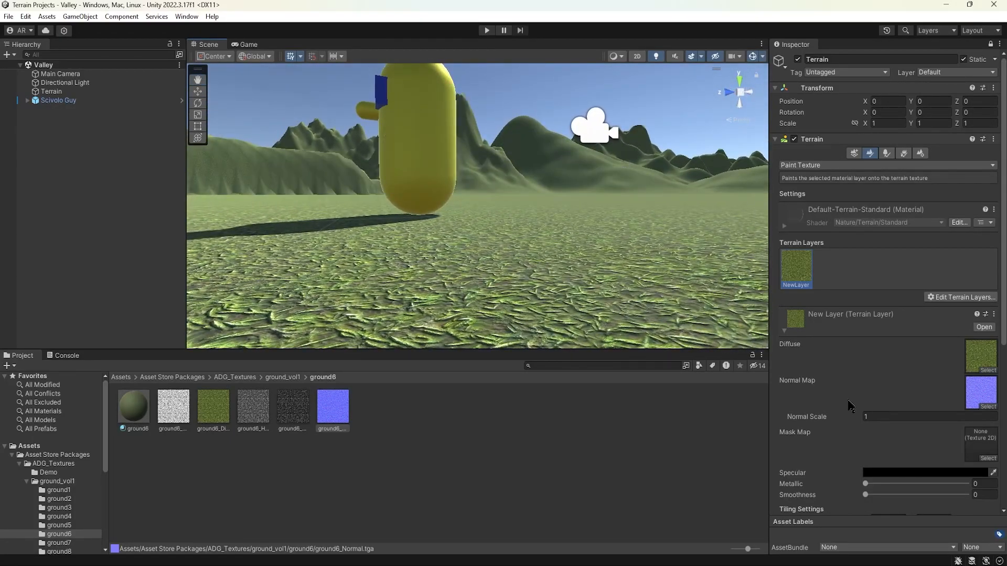
Set the grass terrain layer's normal scale to 1.1
left_click_drag(819, 417, 958, 376)
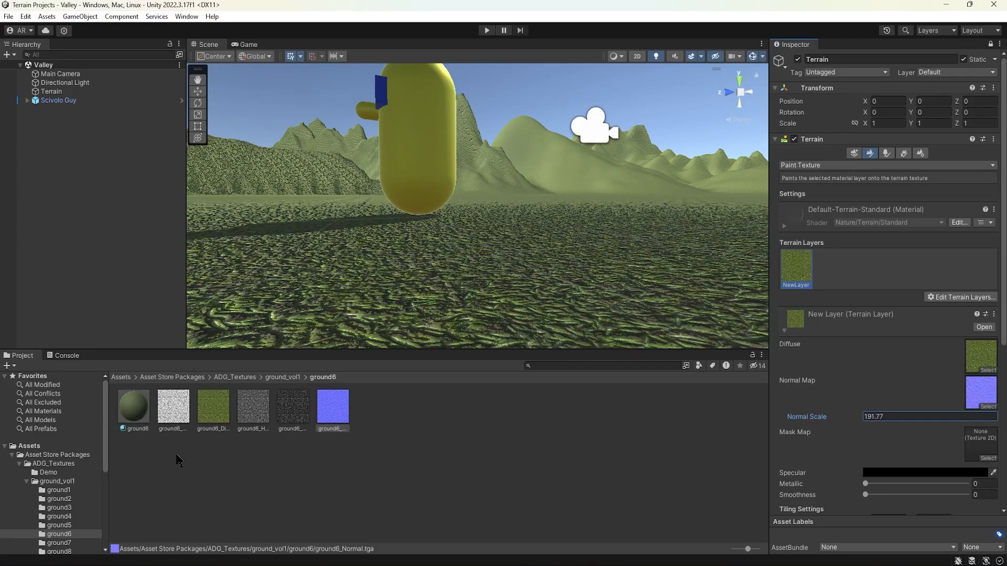
left_click_drag(346, 399, 562, 243)
mouse_move(452, 244)
left_mouse_down()
mouse_move(275, 247)
mouse_move(991, 265)
mouse_move(157, 258)
mouse_move(824, 255)
mouse_move(815, 257)
left_mouse_up()
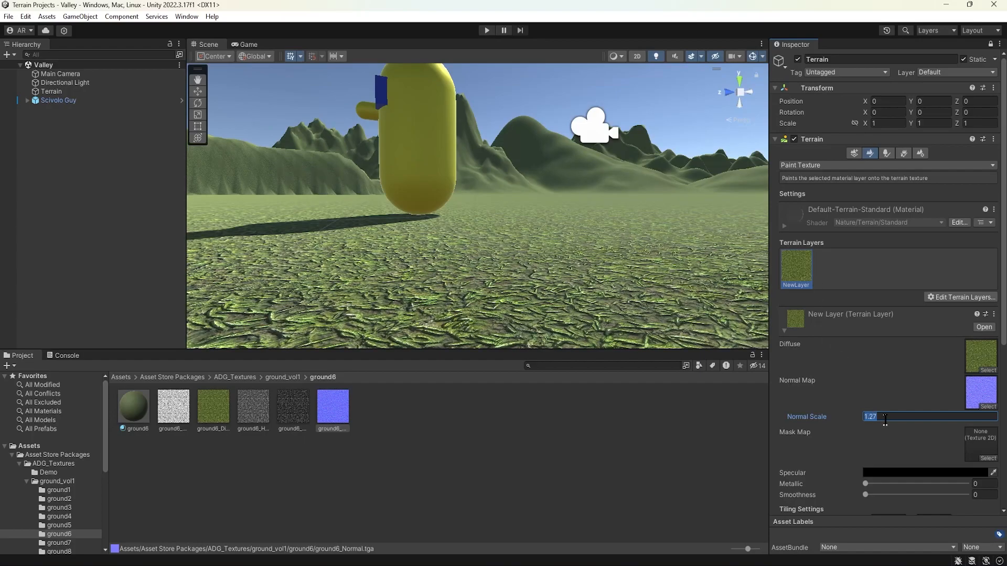
type("1.")
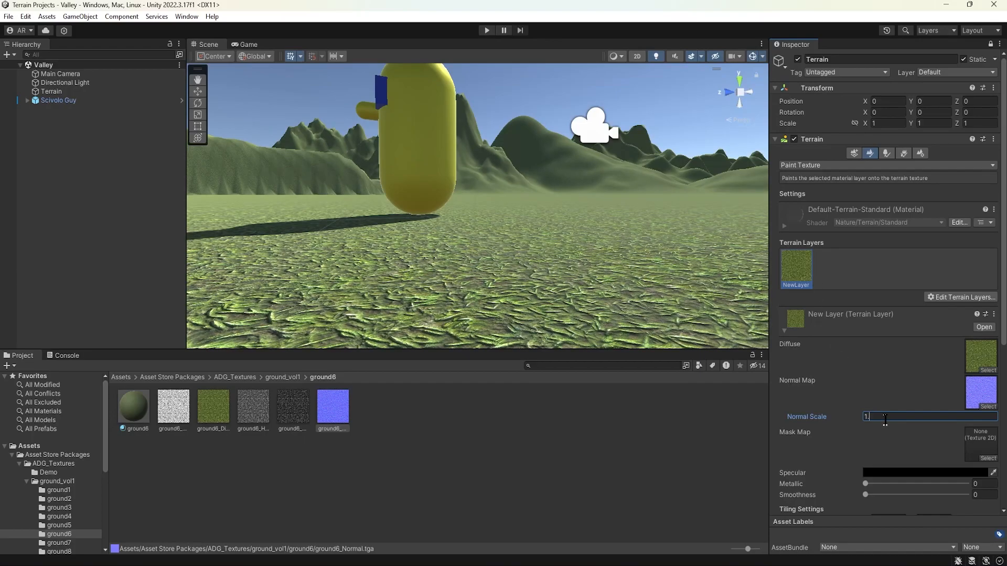
type("1")
mouse_move(490, 191)
left_mouse_down("alt")
mouse_move(486, 234)
mouse_move(425, 319)
mouse_move(440, 306)
left_mouse_up("alt")
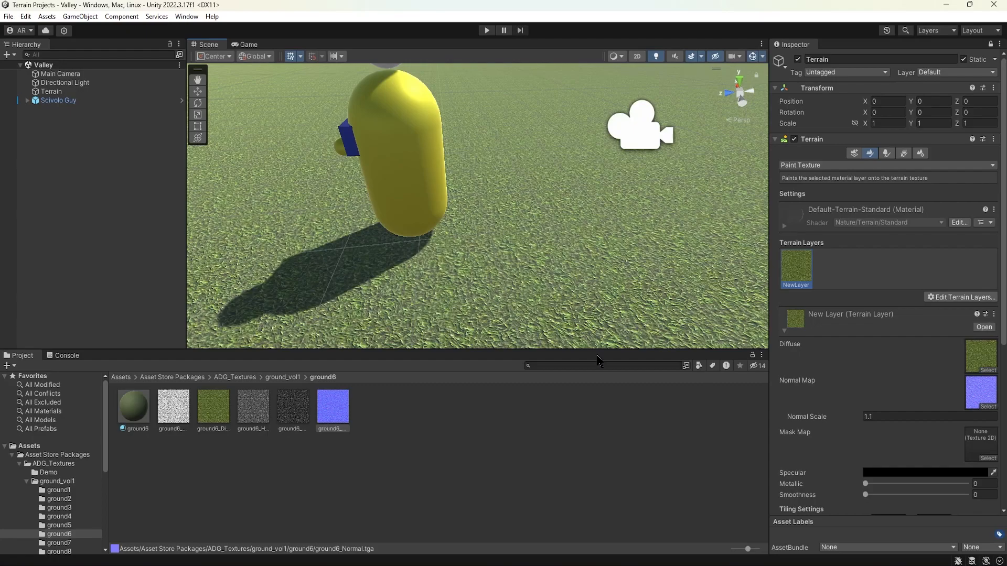
Try the grass terrain layer's smoothness across its full range and set it to 0.14
scroll(816, 393, "down", 2)
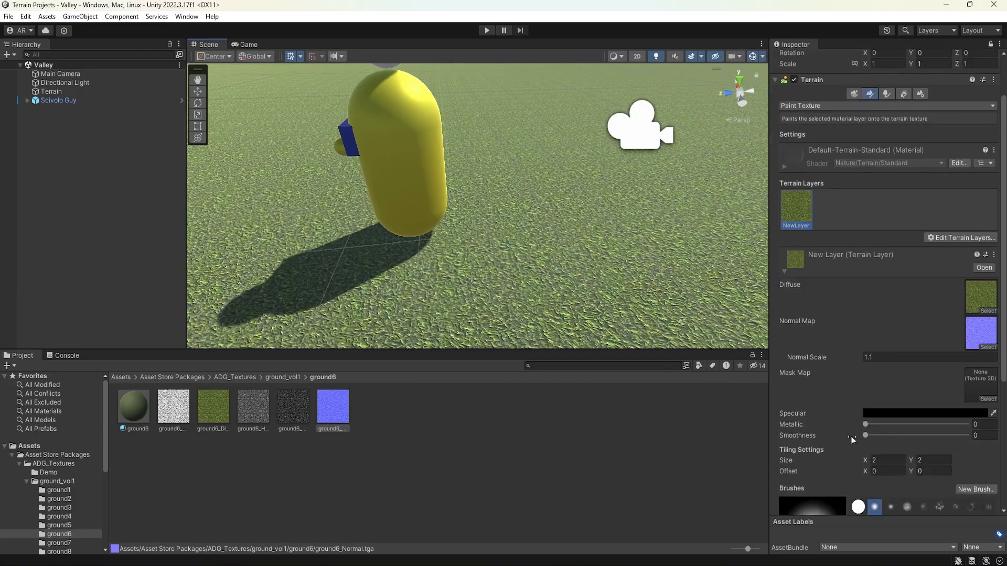
scroll(871, 437, "down", 2)
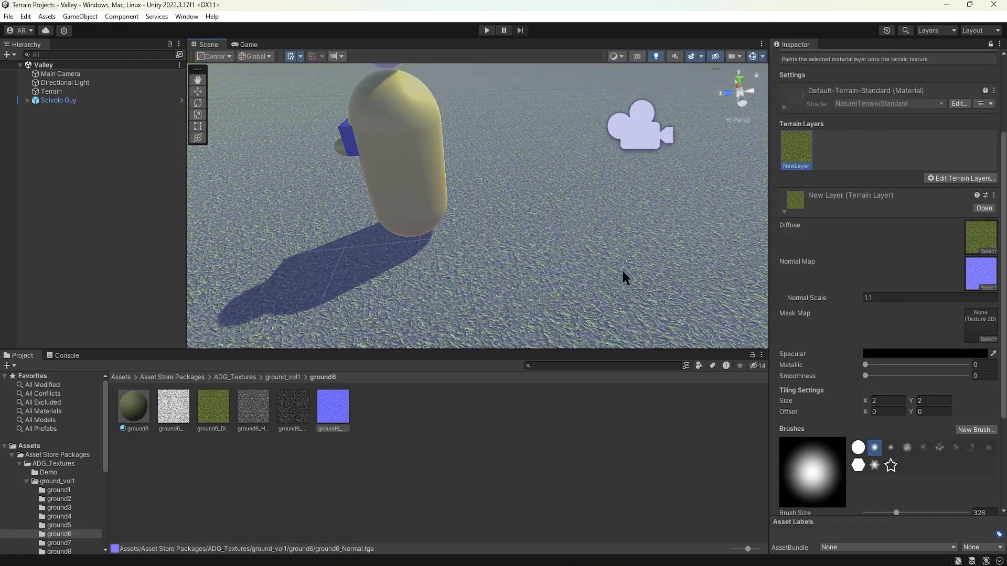
left_click_drag(865, 376, 968, 376)
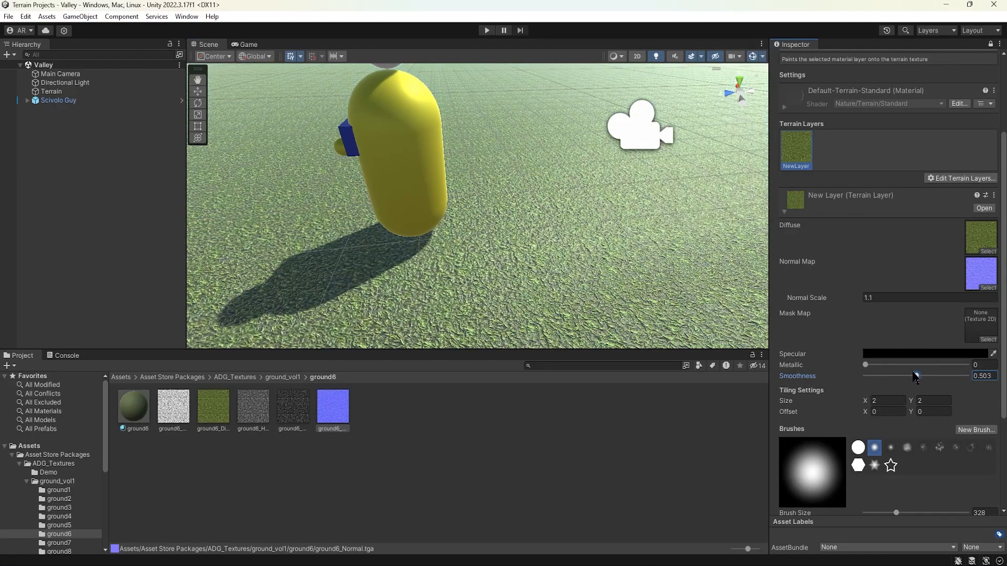
mouse_move(984, 373)
left_mouse_down()
mouse_move(815, 377)
mouse_move(1002, 373)
left_mouse_up()
left_click_drag(495, 220, 433, 168, "alt")
left_click_drag(966, 375, 860, 377)
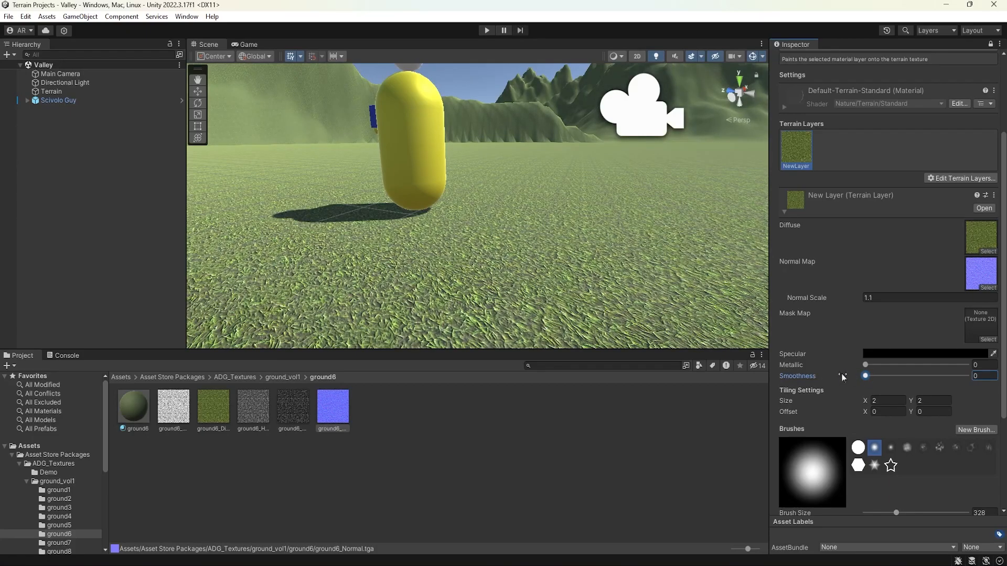
left_click_drag(865, 375, 883, 372)
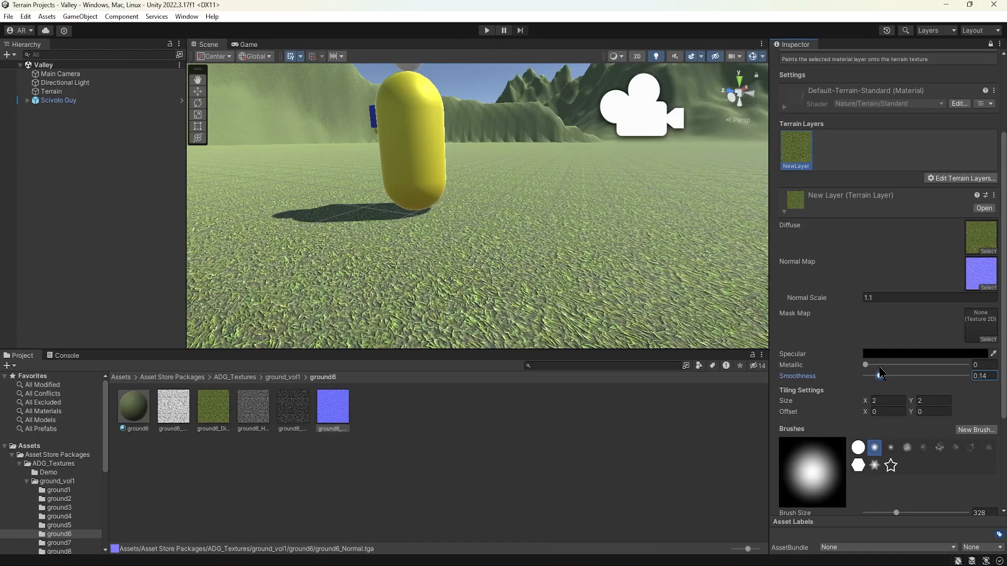
Try a metallic value of 1 on the grass terrain layer and return it to 0
left_click_drag(534, 240, 478, 213, "alt")
left_click_drag(880, 369, 994, 362)
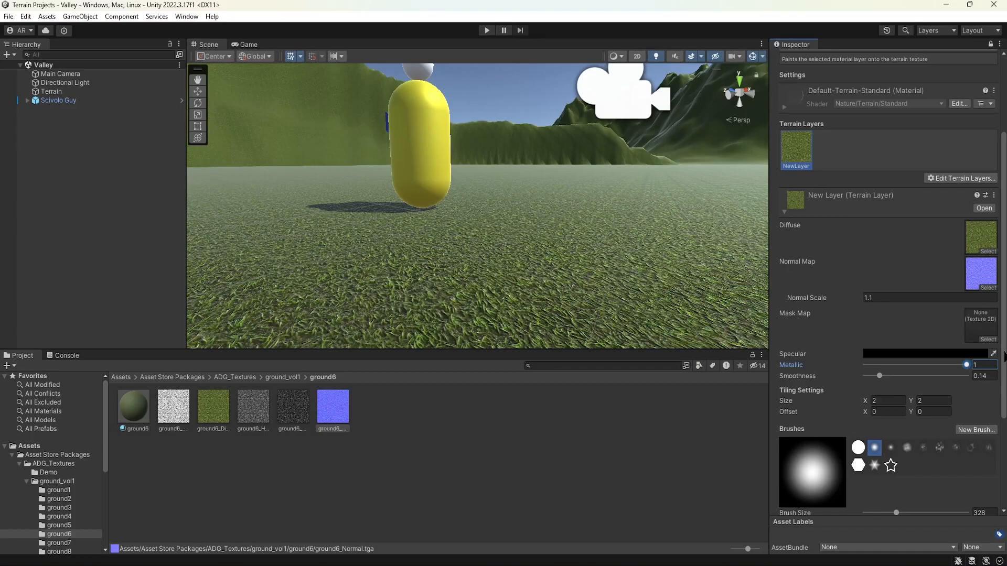
left_click_drag(979, 358, 814, 380)
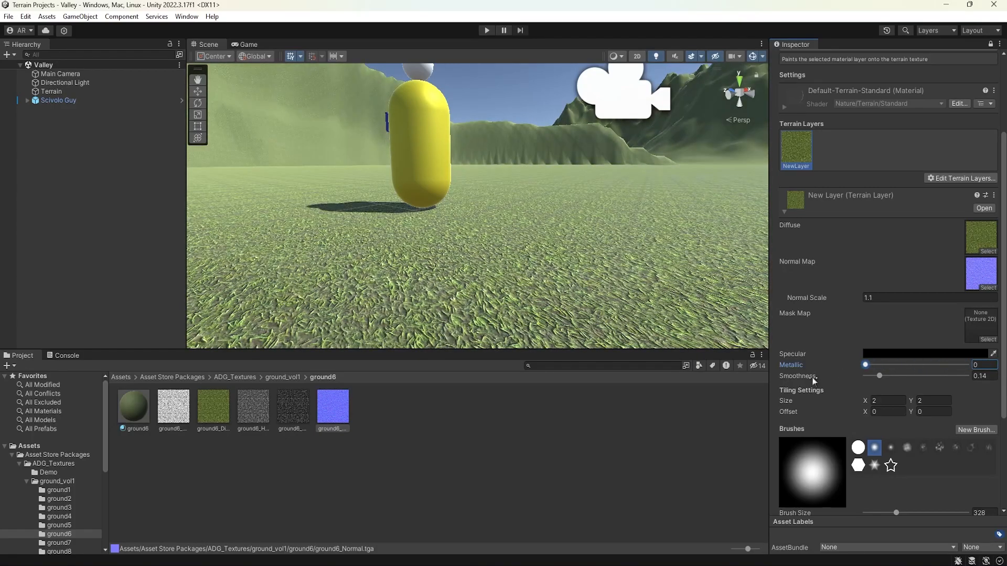
Try larger tiling sizes on the grass terrain layer and reset both X and Y to 2
left_click_drag(865, 402, 969, 405)
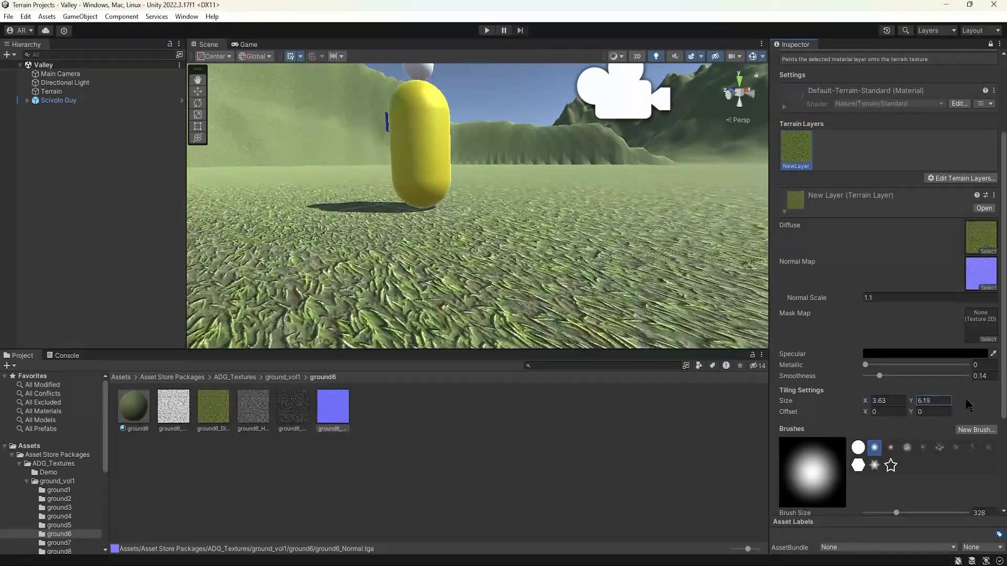
left_click_drag(593, 232, 594, 297, "alt")
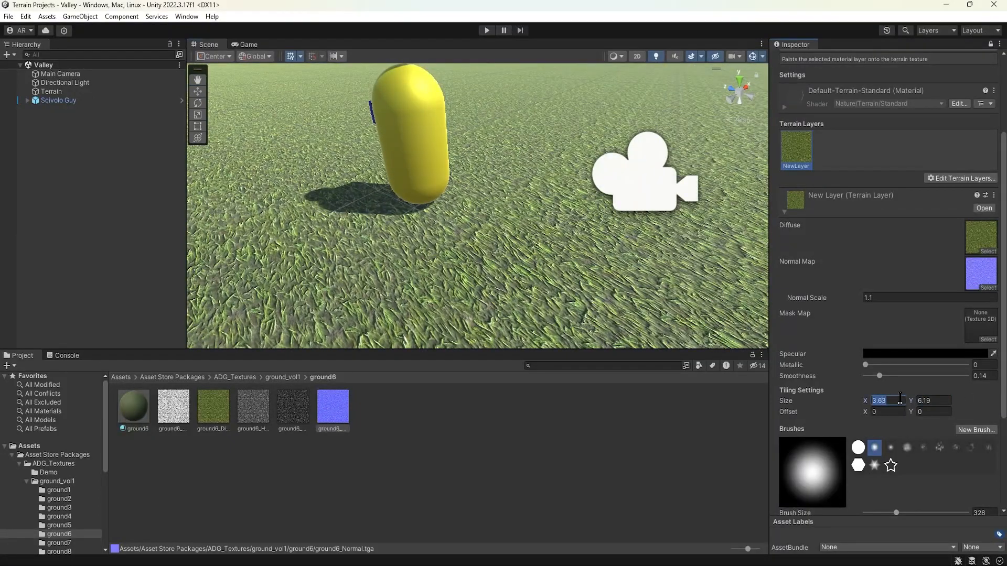
type("2")
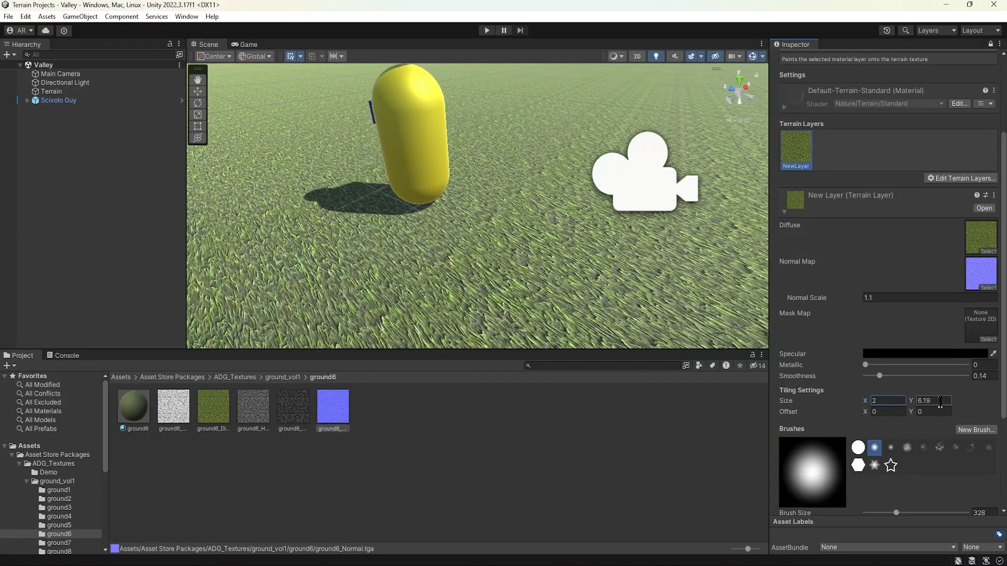
type("2")
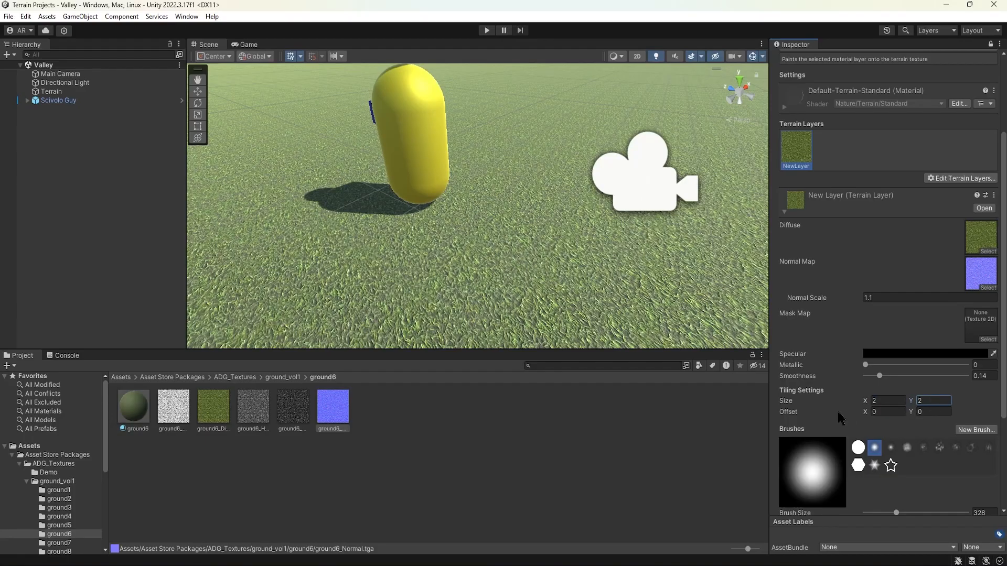
left_click_drag(864, 412, 350, 363)
Inspect the grass ground up close around the character and from a distance across the valley
left_click_drag(402, 244, 228, 141, "alt")
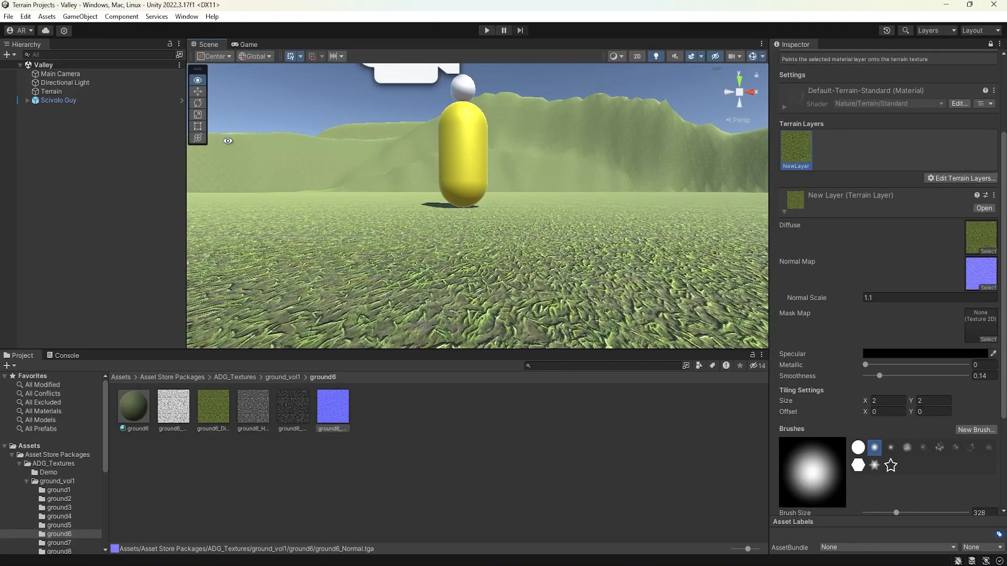
left_click_drag(228, 140, 346, 178, "alt")
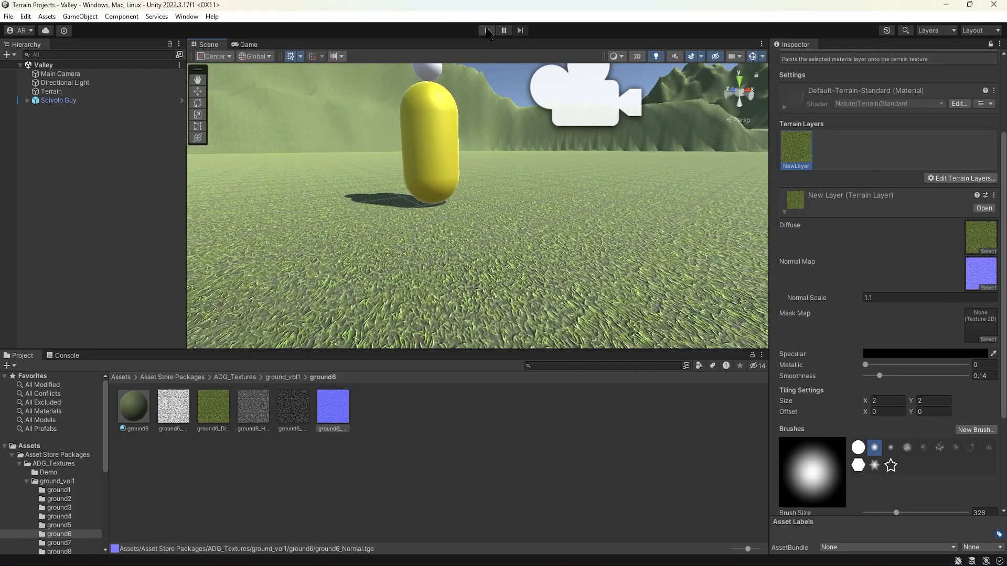
scroll(461, 139, "down", 10)
scroll(455, 145, "down", 8)
mouse_move(457, 156)
left_mouse_down("alt")
mouse_move(618, 157)
mouse_move(544, 187)
mouse_move(530, 139)
left_mouse_up("alt")
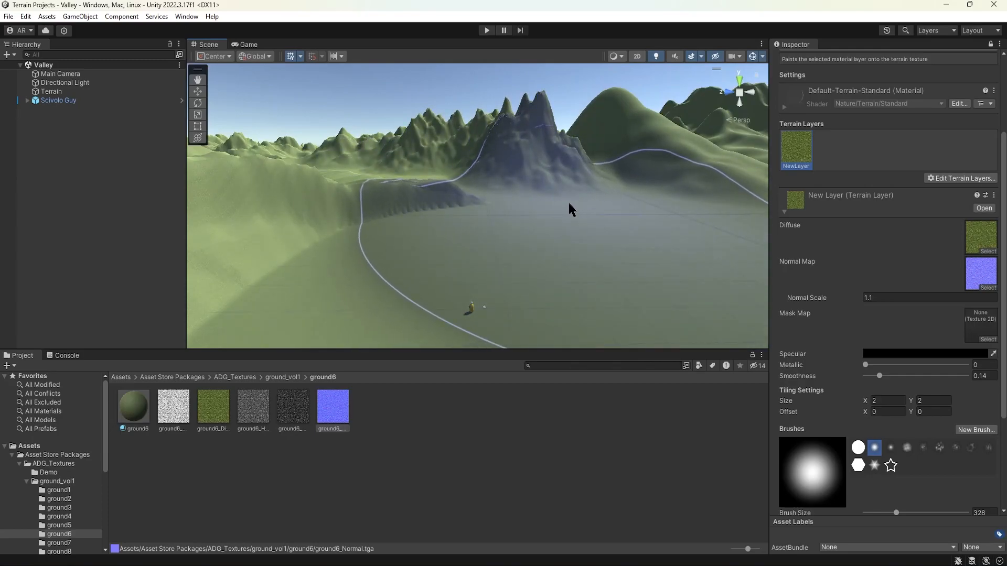
scroll(868, 202, "up", 4)
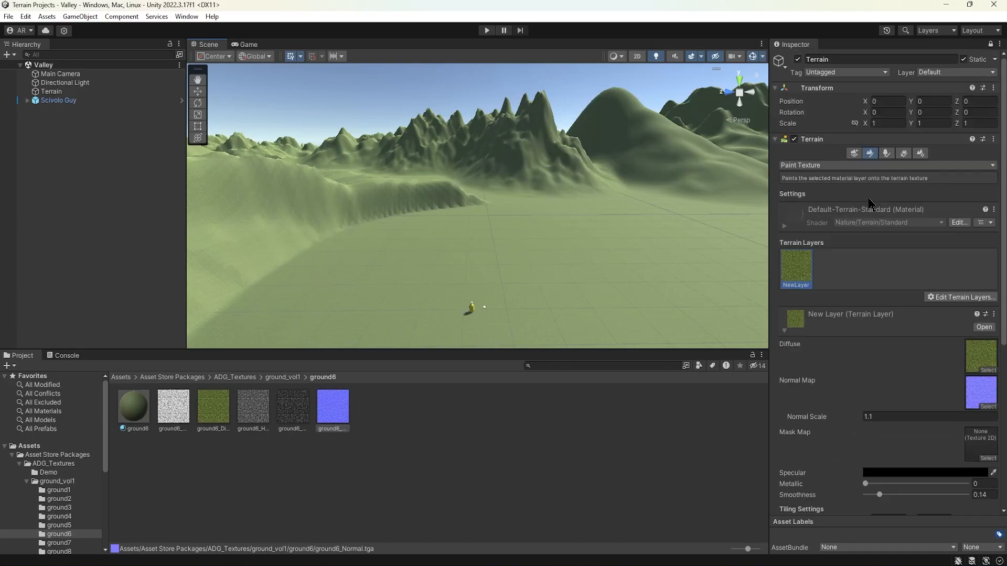
left_click(948, 299)
left_click(949, 313)
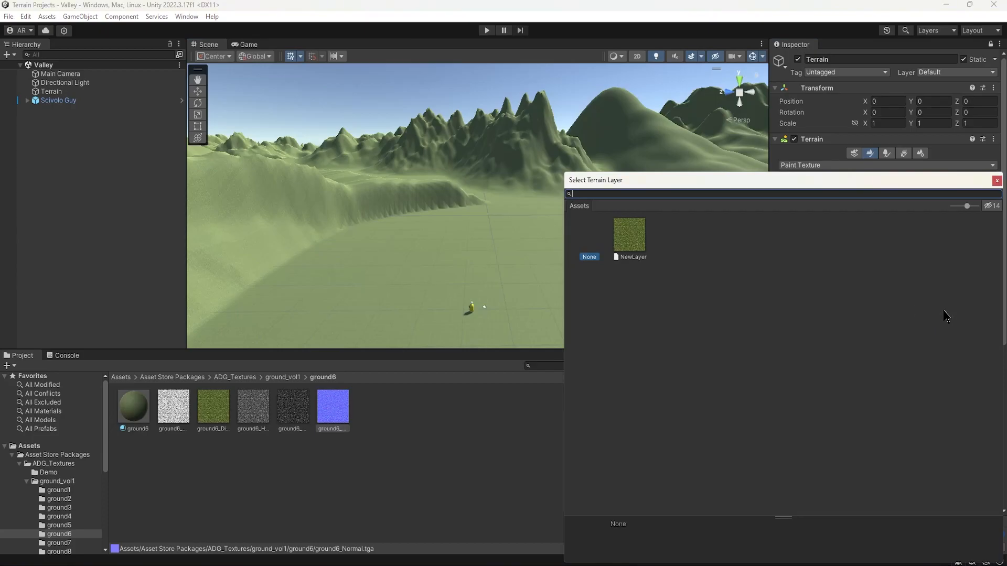
left_click(591, 237)
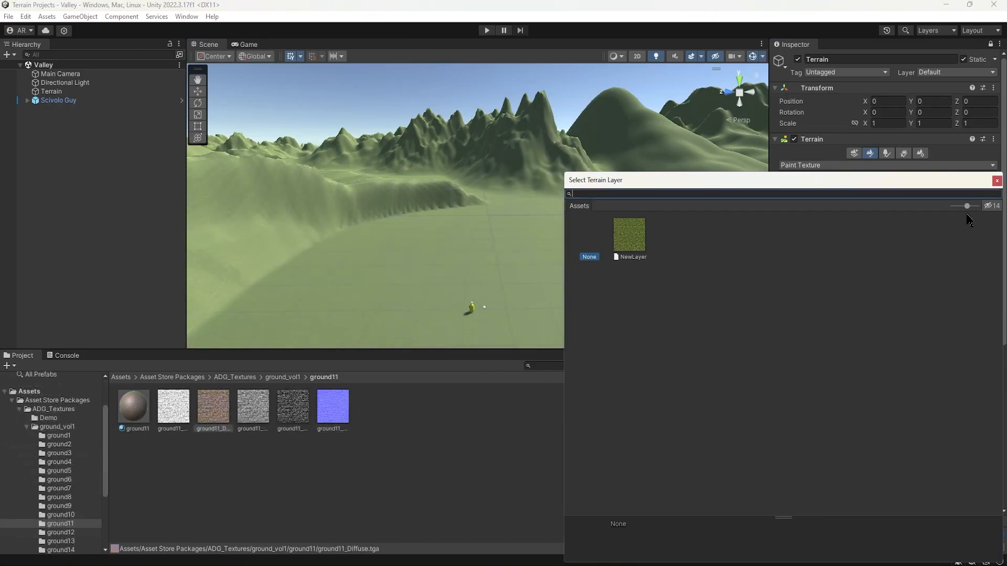
left_click(998, 182)
Create a second terrain layer from the ground11_Diffuse texture and assign the ground11 normal texture as its normal map
left_click(948, 296)
left_click(956, 301)
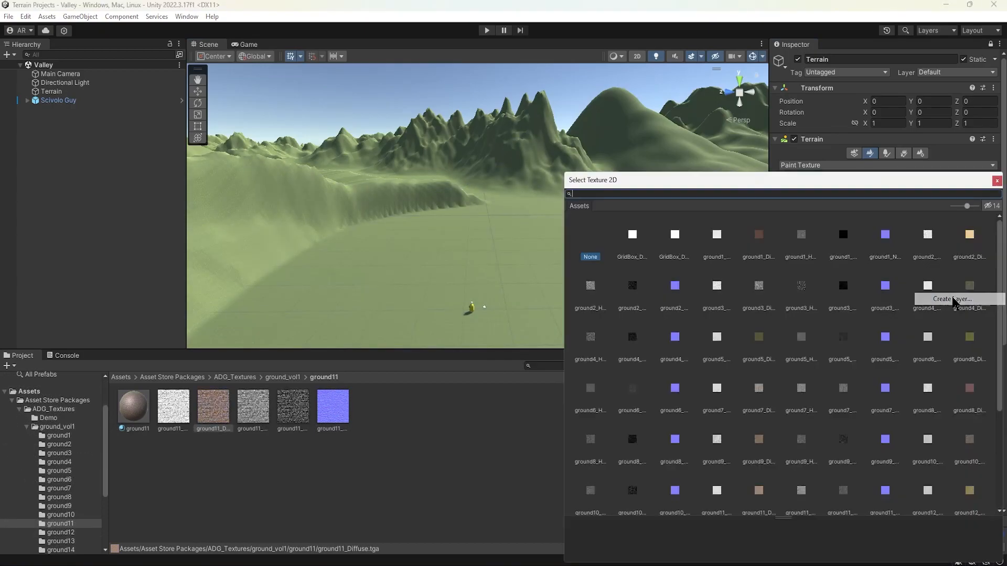
scroll(950, 301, "down", 3)
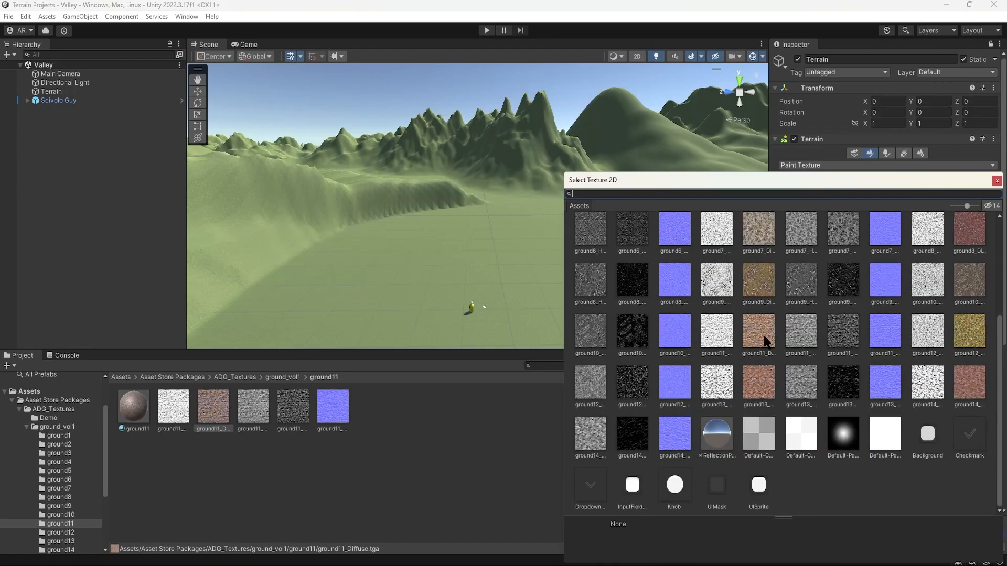
left_click(763, 335)
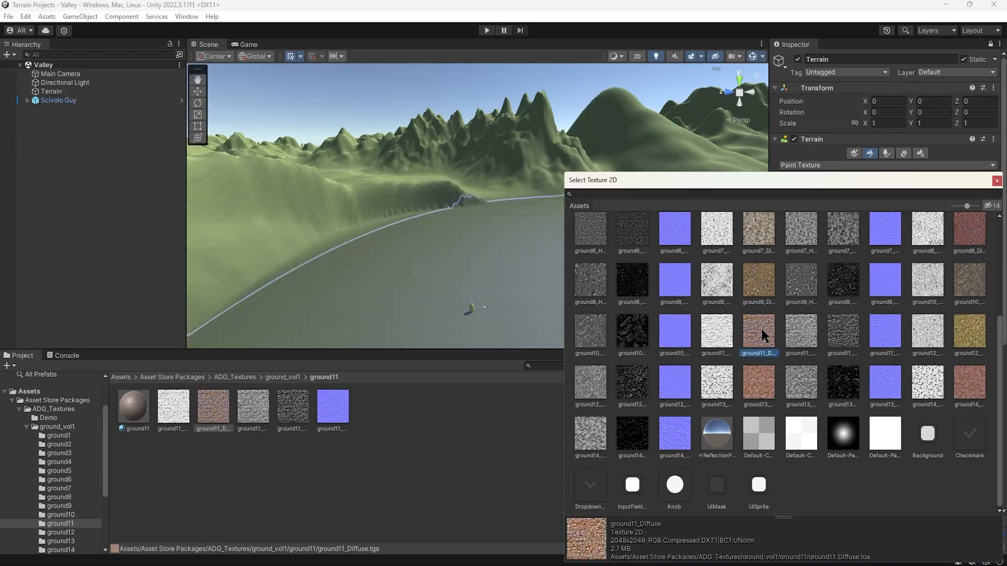
double_click(763, 336)
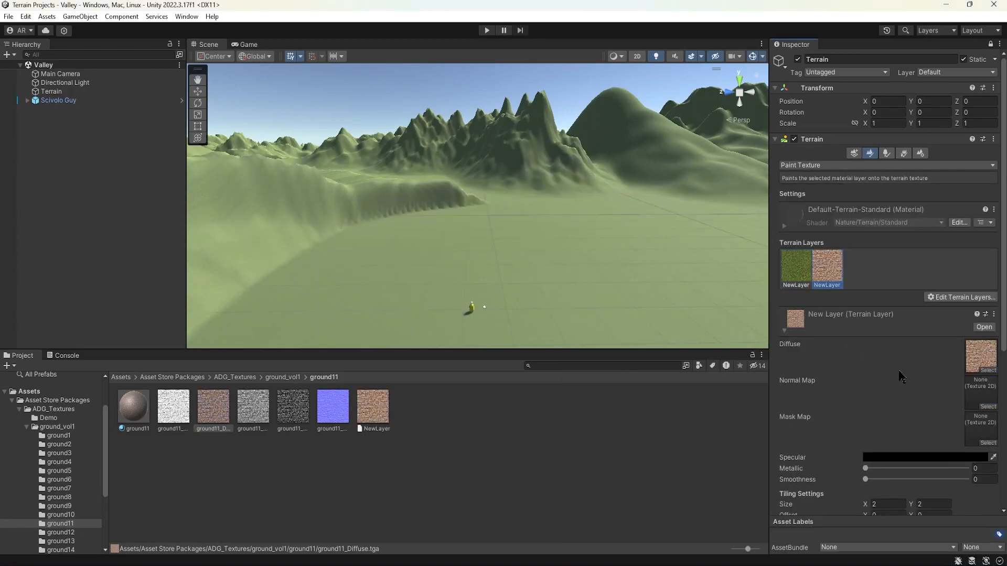
left_click_drag(974, 391, 974, 391)
Set the texture paint brush to size 32 and opacity 14.6 for the new rock layer
middle_click_drag(519, 275, 551, 225)
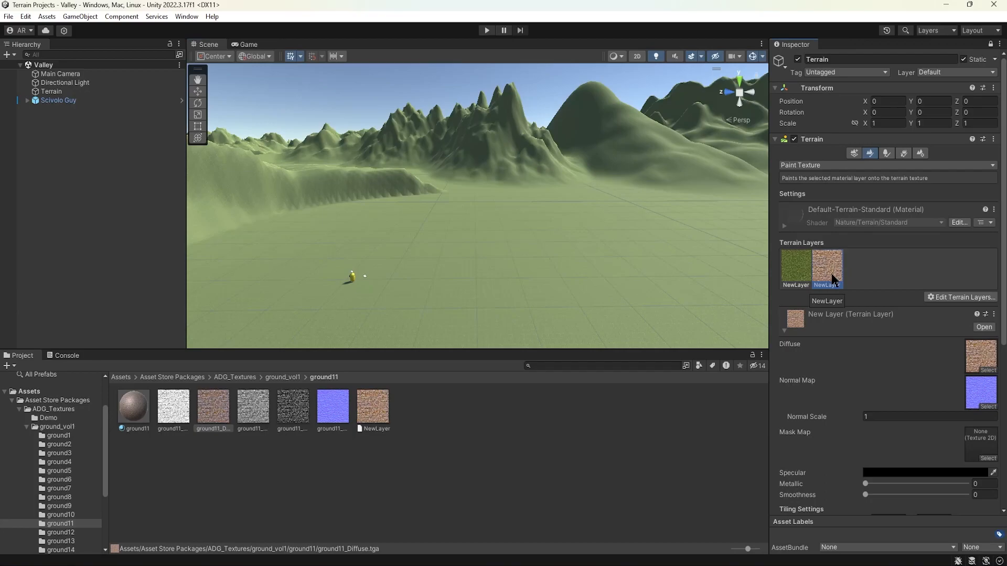
scroll(515, 214, "down", 10)
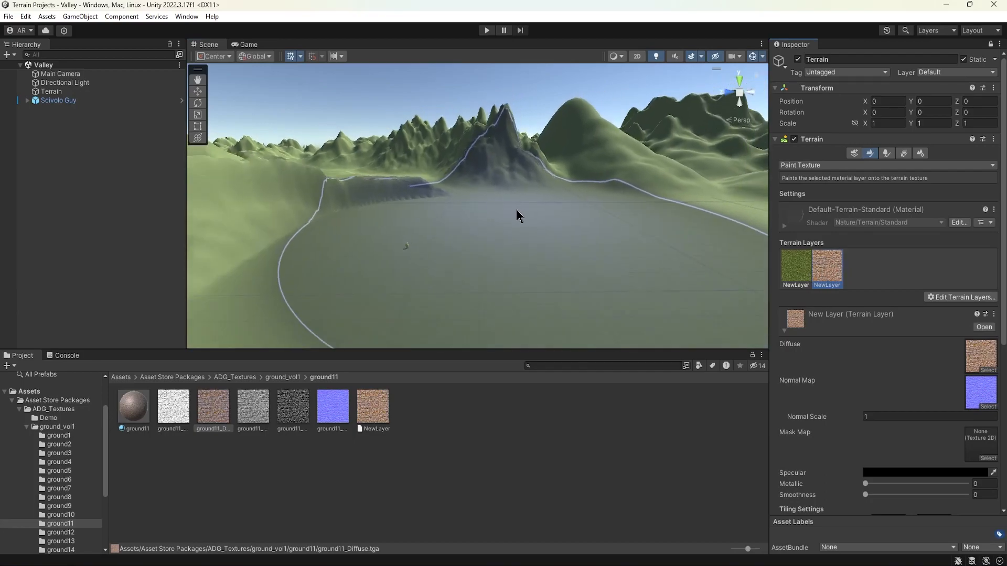
mouse_move(514, 212)
left_mouse_down("alt")
mouse_move(474, 254)
mouse_move(530, 254)
left_mouse_up("alt")
scroll(850, 425, "down", 8)
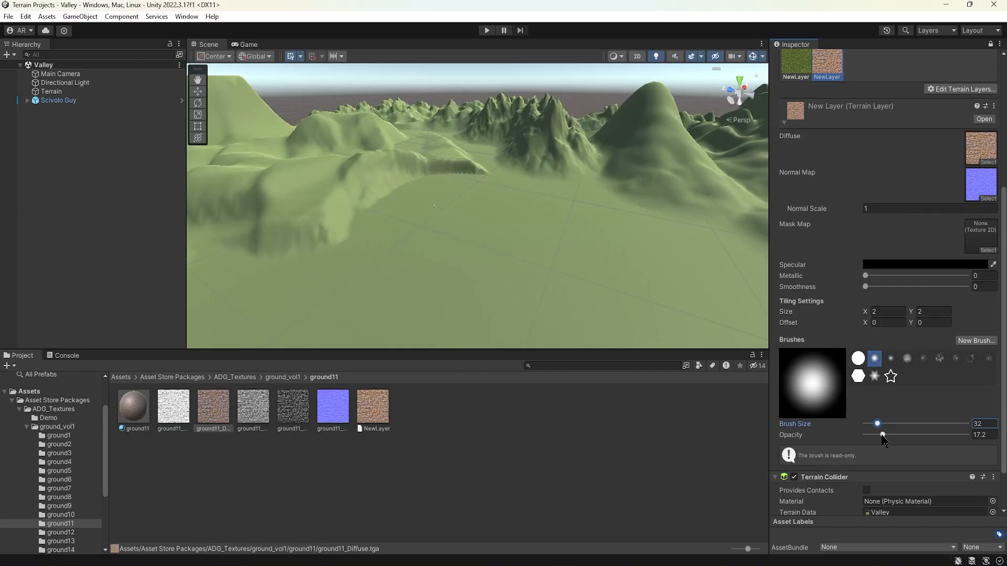
Paint the rock layer over the jagged peaks of the tall mountain beside the valley floor
scroll(583, 166, "up", 3)
middle_click_drag(571, 107, 515, 226)
scroll(504, 235, "down", 2)
scroll(528, 243, "up", 4)
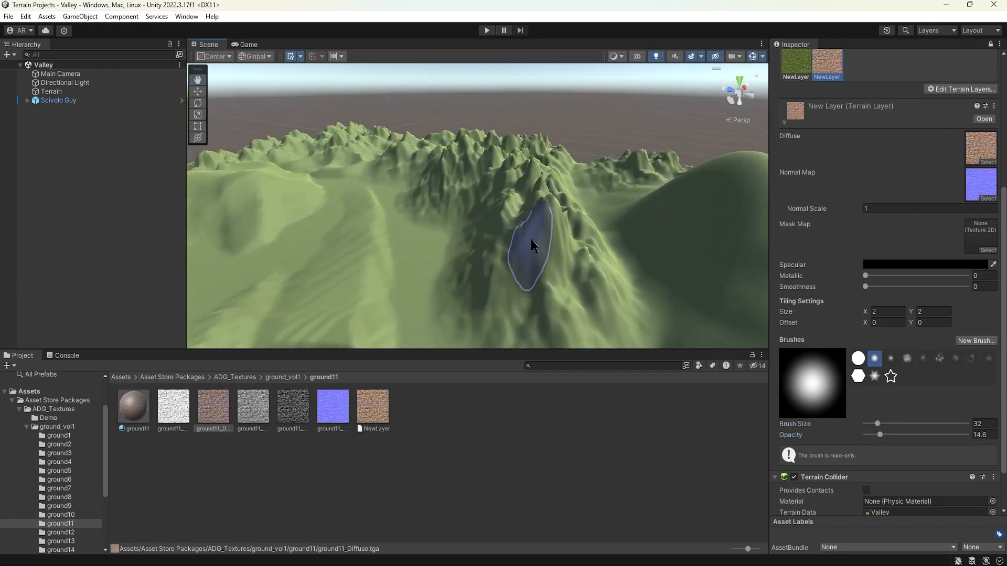
left_click_drag(536, 238, 706, 249, "alt")
middle_click_drag(556, 233, 667, 229)
middle_click_drag(326, 235, 670, 236)
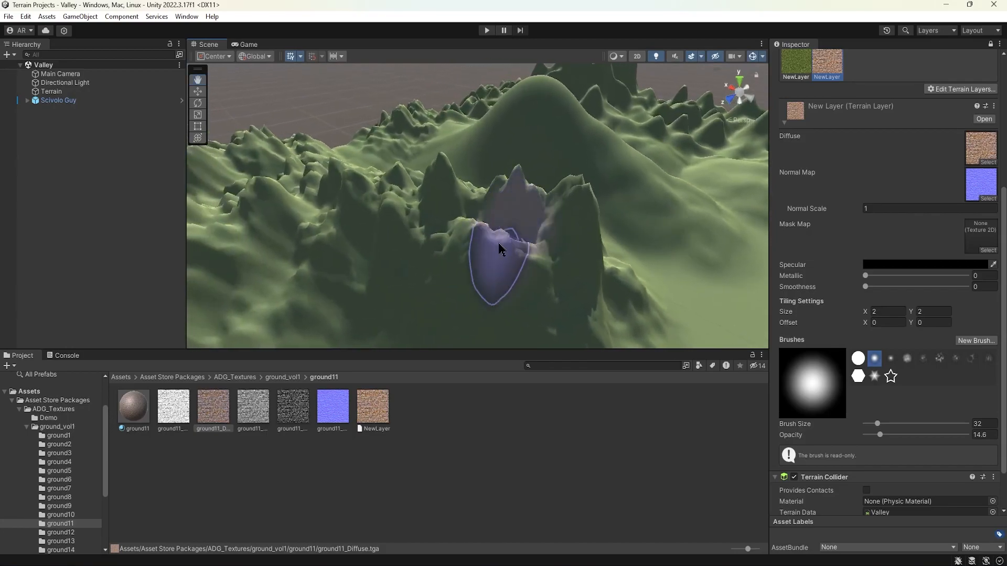
scroll(533, 248, "up", 2)
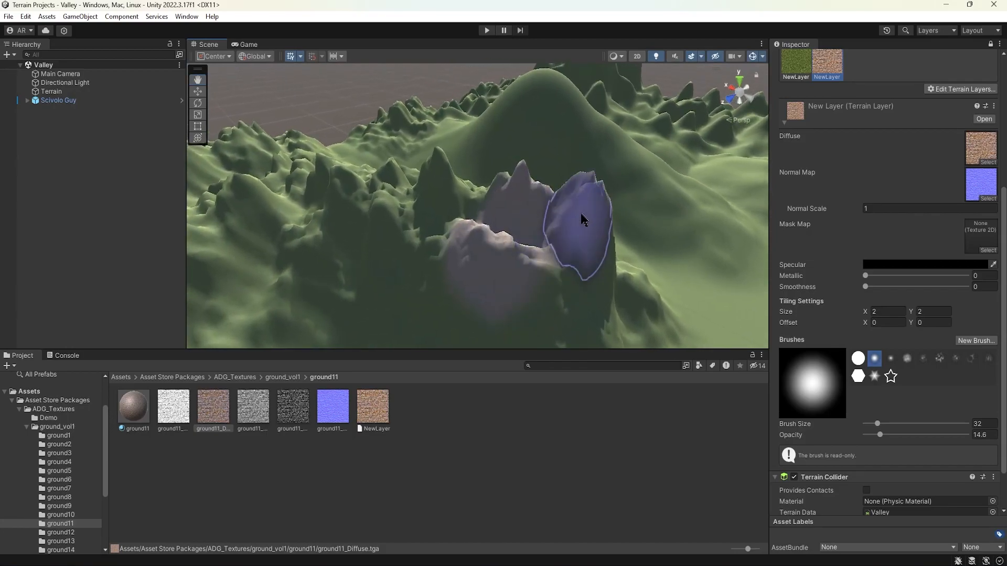
left_click_drag(584, 221, 412, 236)
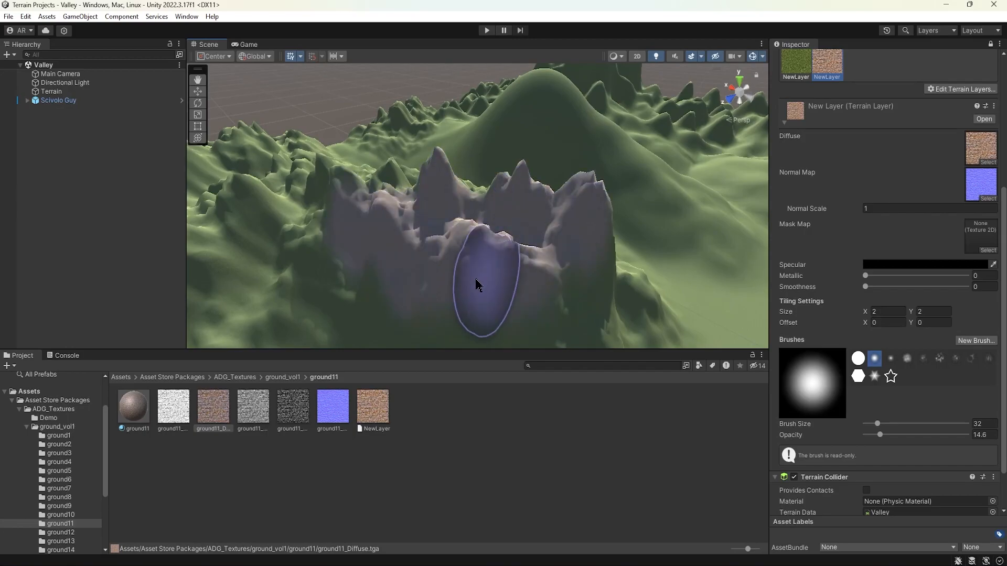
Paint the rock layer over the grassy lower slopes and far side of the tall jagged mountain
middle_click_drag(576, 293, 519, 182)
middle_click_drag(574, 270, 445, 135)
mouse_move(608, 262)
middle_mouse_down()
mouse_move(380, 137)
mouse_move(362, 116)
middle_mouse_up()
middle_click_drag(574, 251, 540, 243)
left_click_drag(708, 246, 582, 246, "alt")
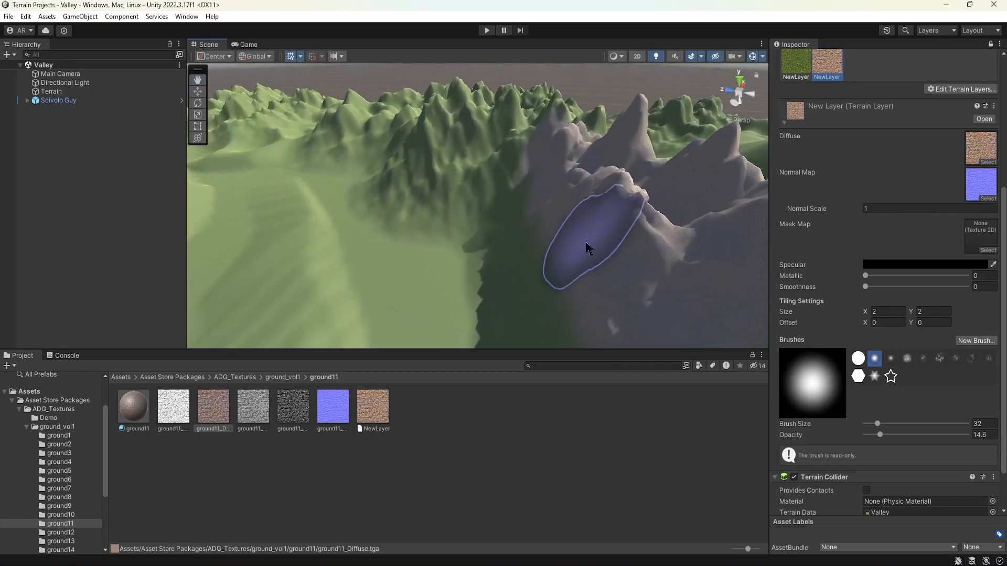
scroll(569, 255, "down", 6)
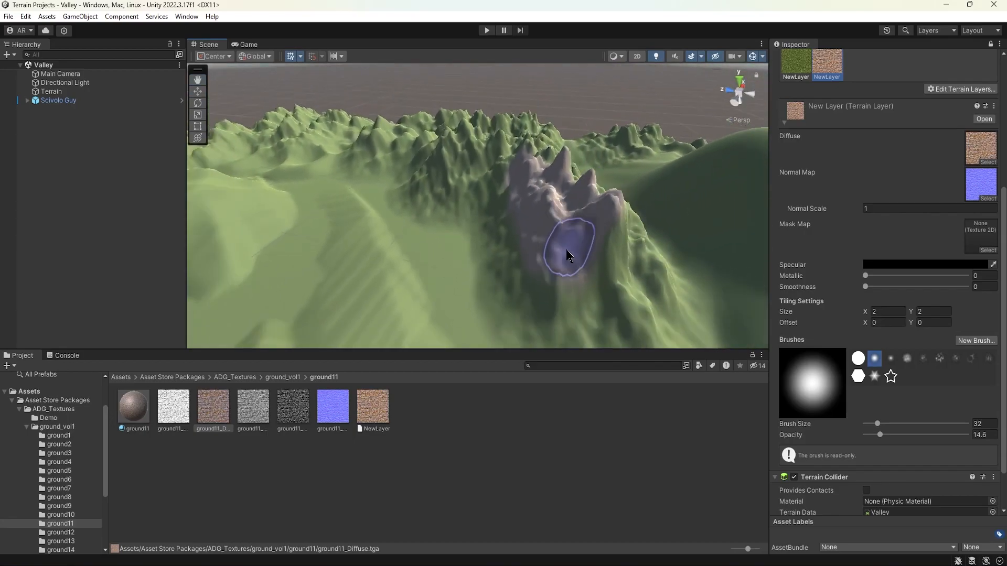
mouse_move(526, 206)
right_mouse_down("alt")
mouse_move(622, 175)
mouse_move(169, 189)
right_mouse_up("alt")
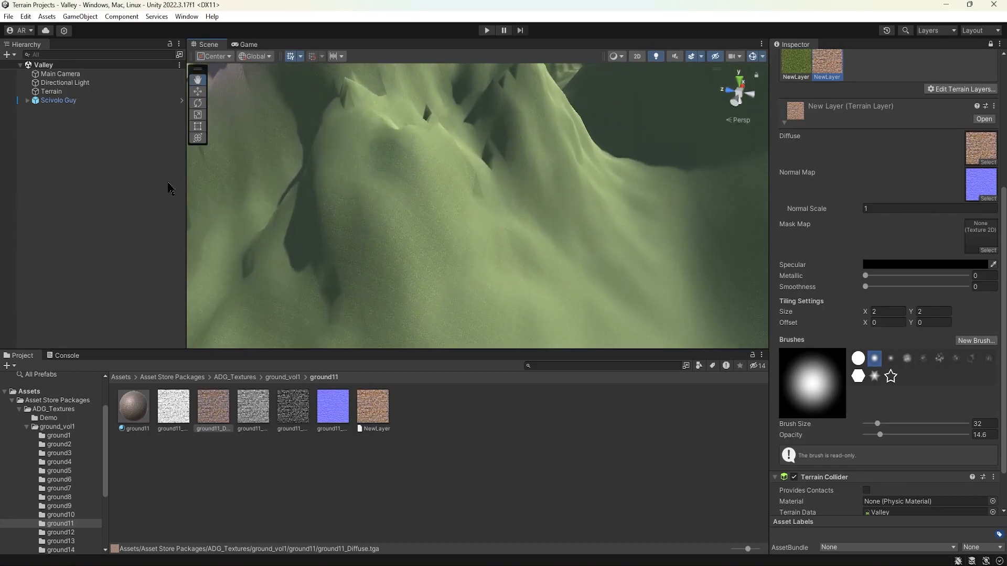
middle_click_drag(382, 207, 389, 211)
mouse_move(406, 168)
left_mouse_down()
mouse_move(449, 140)
mouse_move(480, 181)
mouse_move(457, 187)
mouse_move(428, 164)
mouse_move(449, 179)
left_mouse_up()
Try a smoothness of 0.544 on the rock layer and examine its shine up close where rock meets grass
left_click_drag(877, 291, 913, 289)
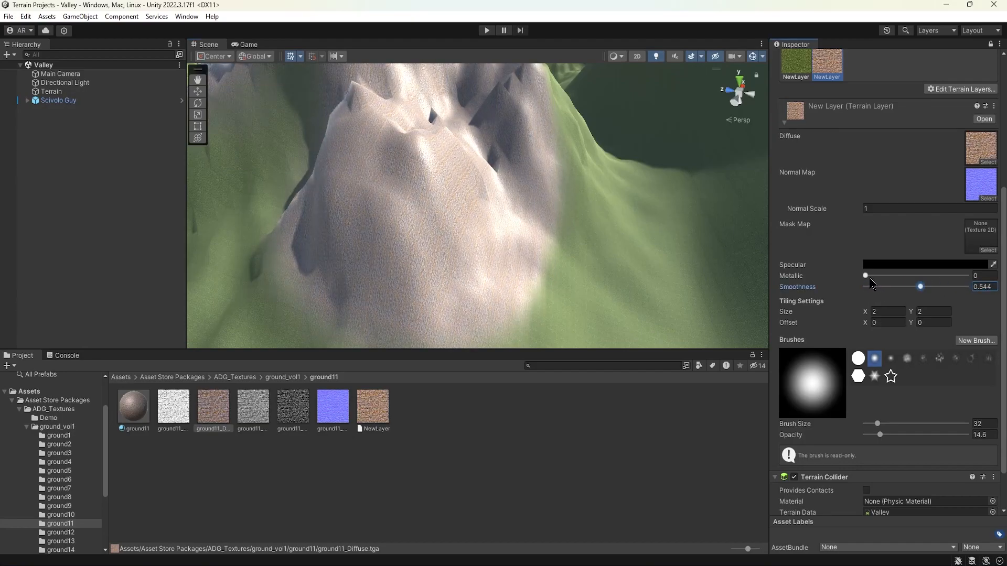
scroll(488, 245, "down", 5)
middle_click_drag(489, 253, 411, 99)
mouse_move(404, 137)
right_mouse_down("alt")
mouse_move(433, 152)
mouse_move(964, 126)
right_mouse_up("alt")
left_click_drag(632, 215, 467, 150, "alt")
mouse_move(468, 150)
middle_mouse_down()
mouse_move(456, 228)
mouse_move(448, 150)
middle_mouse_up()
left_click_drag(448, 151, 370, 218, "alt")
mouse_move(370, 218)
right_mouse_down("alt")
mouse_move(698, 205)
mouse_move(431, 203)
mouse_move(619, 220)
right_mouse_up("alt")
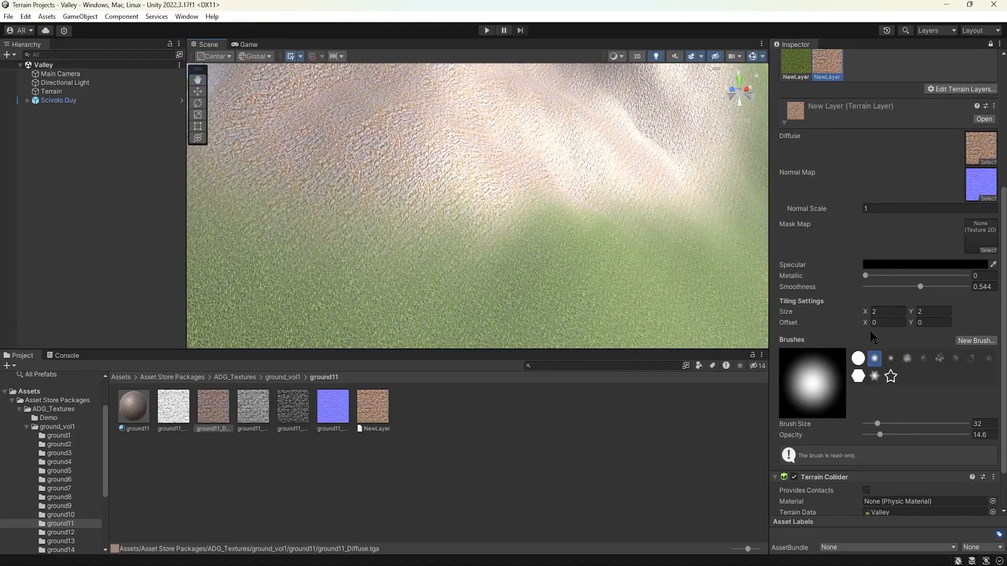
left_click_drag(495, 228, 562, 208, "alt")
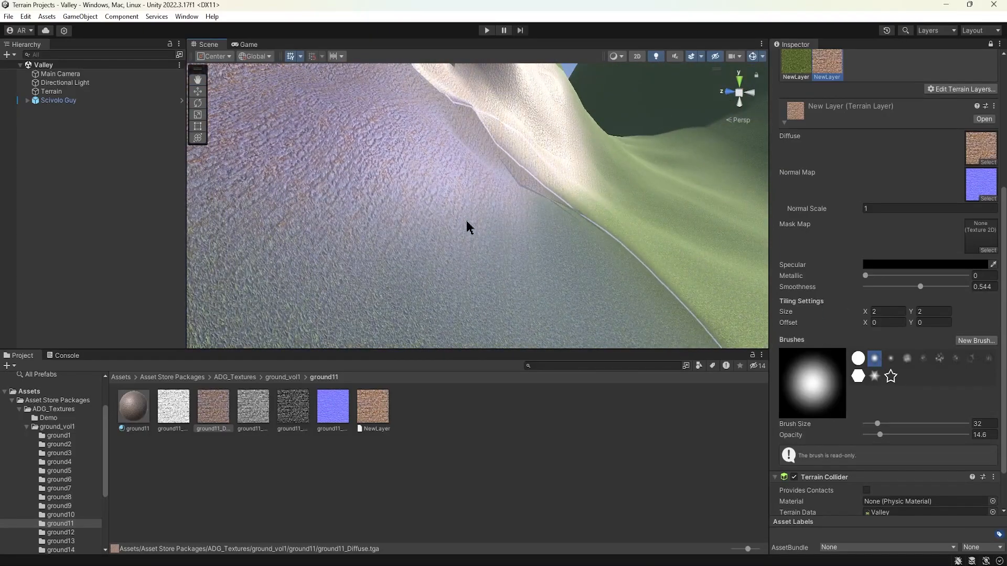
Extend the rock layer with the soft round brush over the mountain's remaining faces and the adjoining peaks
left_click(858, 359)
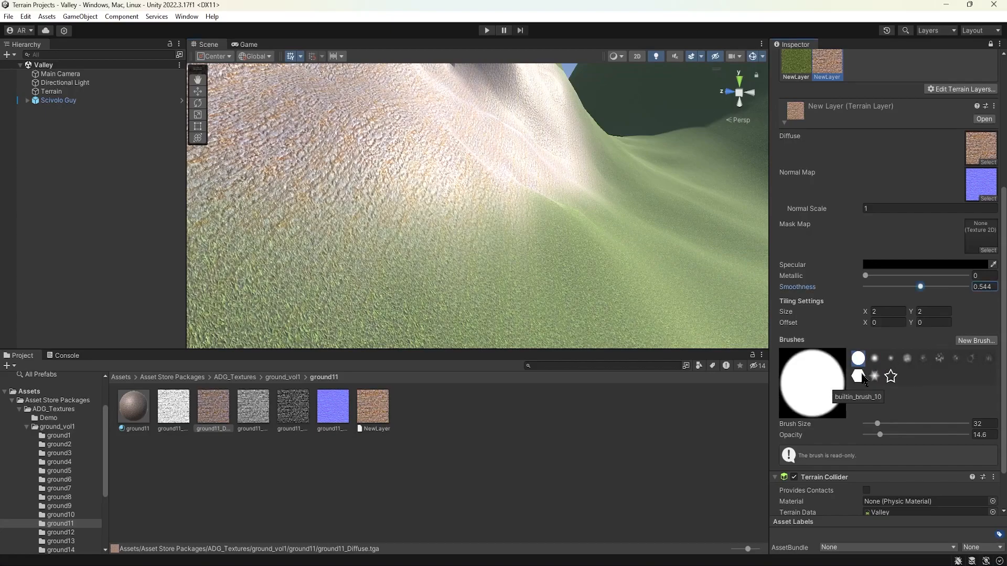
scroll(456, 184, "down", 2)
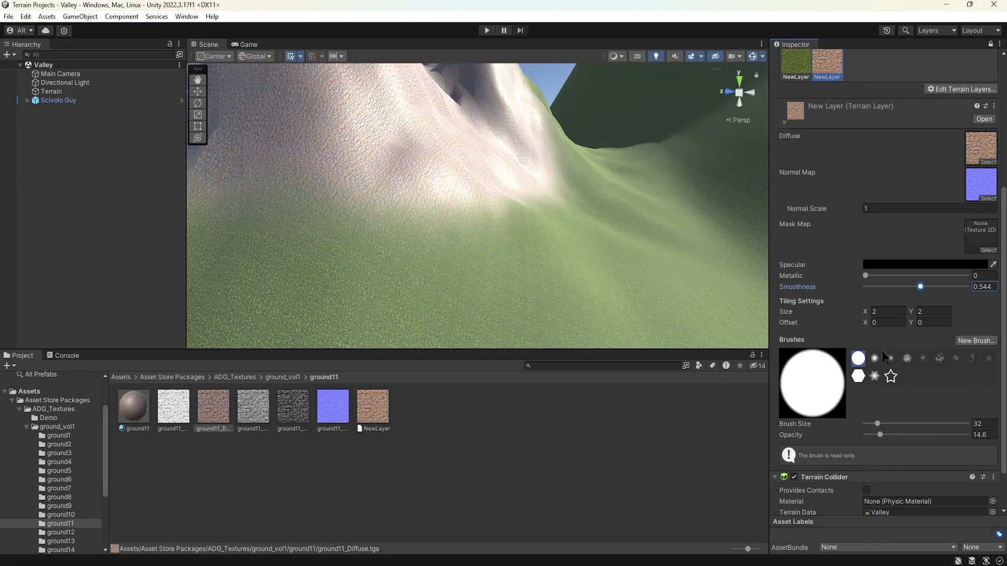
scroll(360, 209, "down", 6)
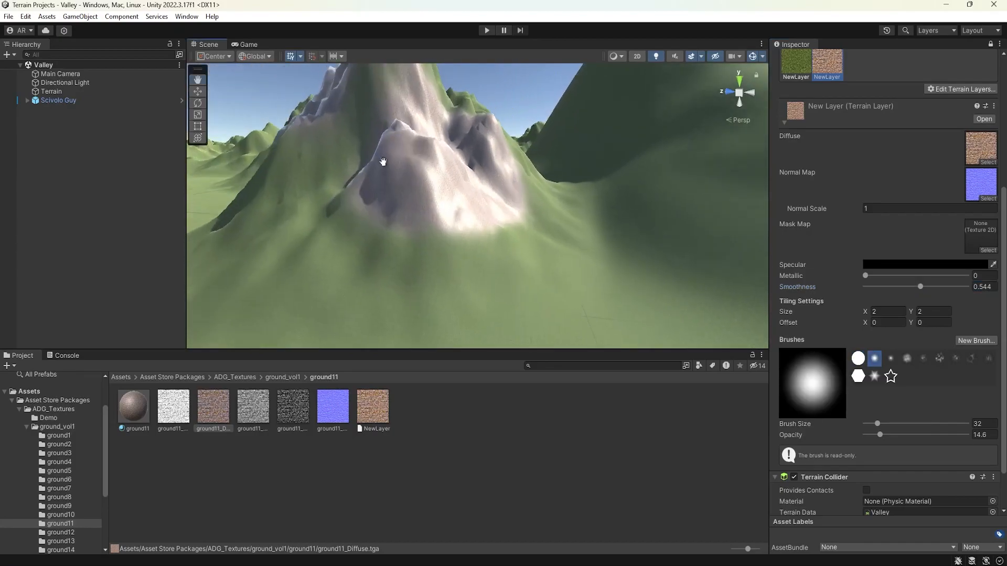
left_click_drag(380, 153, 415, 195, "alt")
scroll(415, 196, "up", 4)
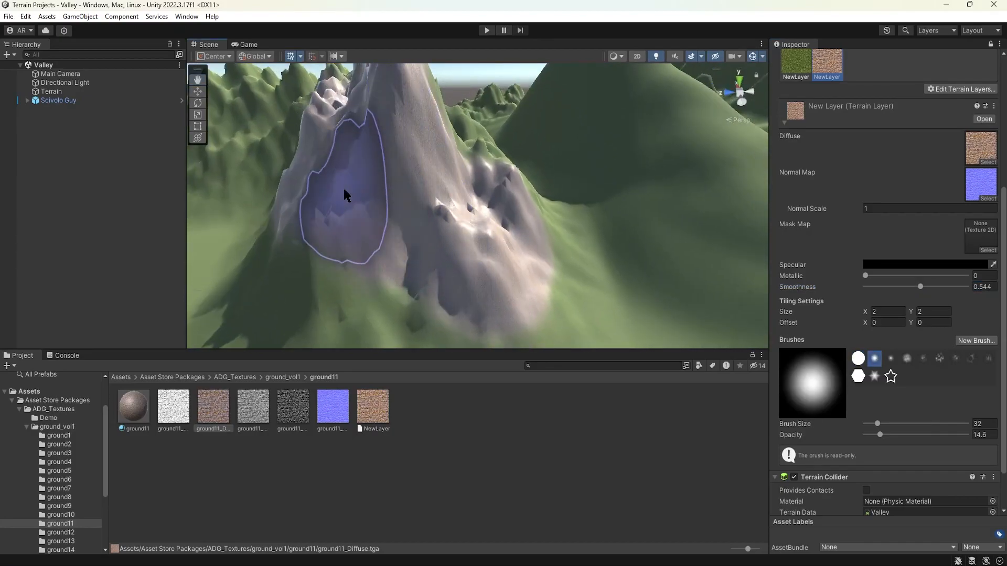
mouse_move(477, 200)
left_mouse_down("alt")
mouse_move(427, 218)
mouse_move(467, 251)
mouse_move(470, 150)
mouse_move(545, 133)
left_mouse_up("alt")
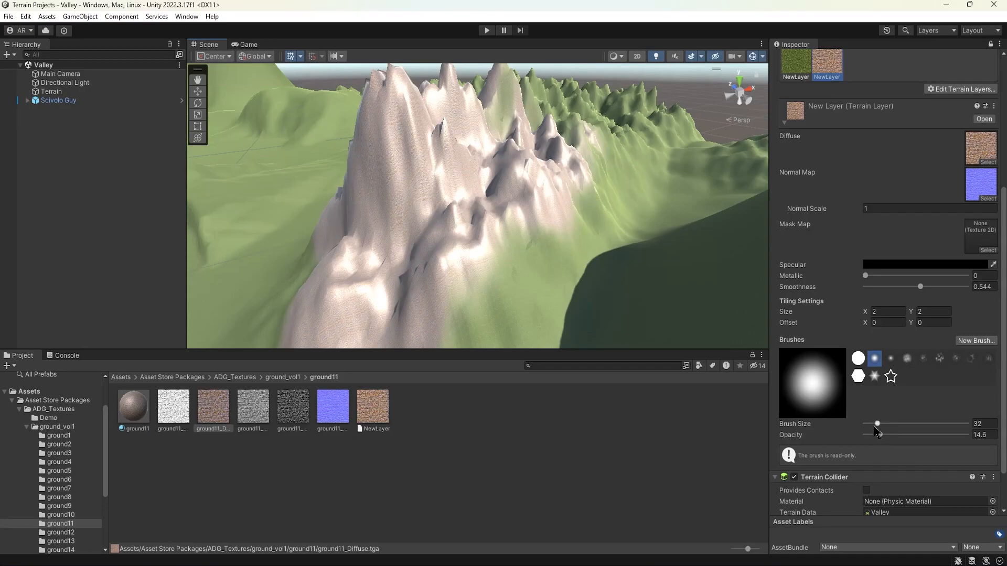
Lower the rock layer's smoothness to 0.135 and paint rock further along the jagged ridge
mouse_move(920, 287)
left_mouse_down()
mouse_move(872, 287)
mouse_move(910, 288)
mouse_move(882, 290)
left_mouse_up()
mouse_move(525, 162)
left_mouse_down("alt")
mouse_move(499, 175)
mouse_move(498, 215)
mouse_move(532, 176)
mouse_move(613, 175)
mouse_move(568, 310)
mouse_move(517, 266)
left_mouse_up("alt")
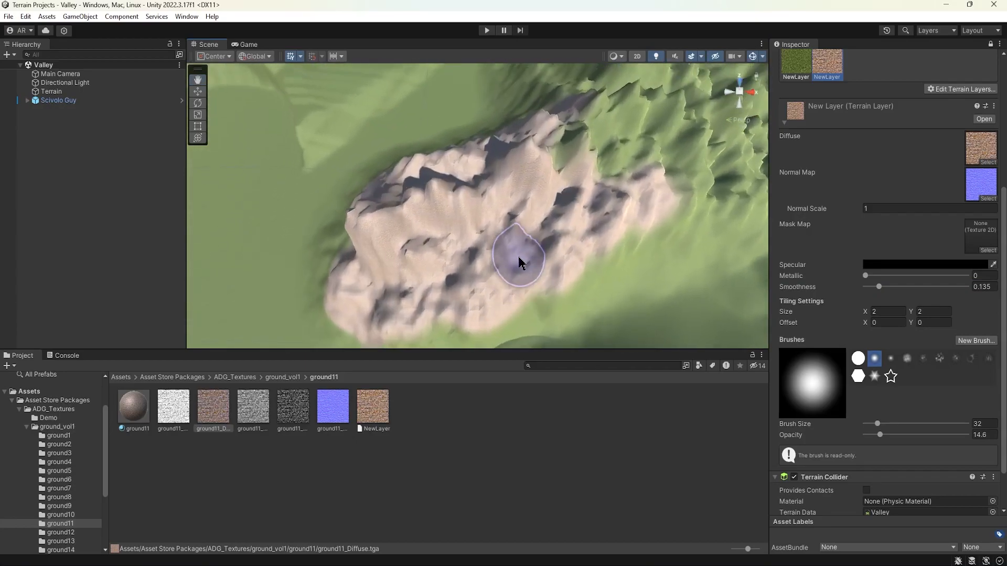
Create a third terrain layer from the ground10_Diffuse texture and make it the active paint layer
left_click(283, 377)
double_click(492, 409)
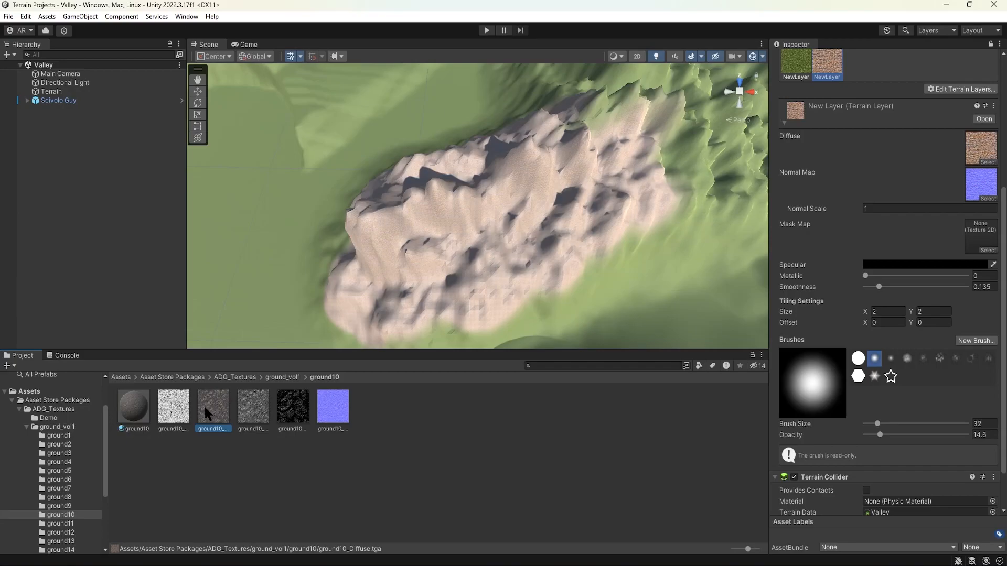
scroll(896, 190, "up", 3)
left_click(955, 149)
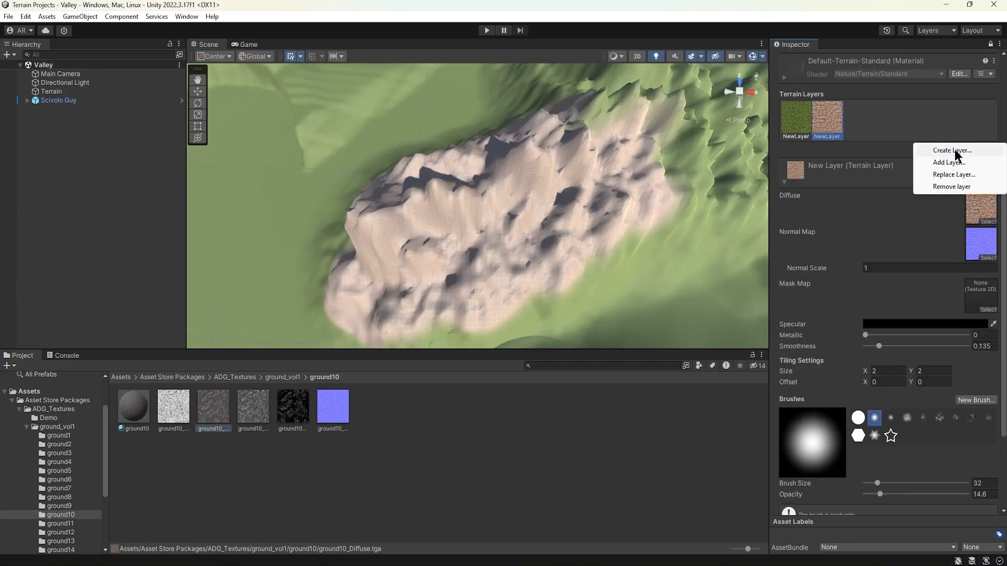
left_click(955, 151)
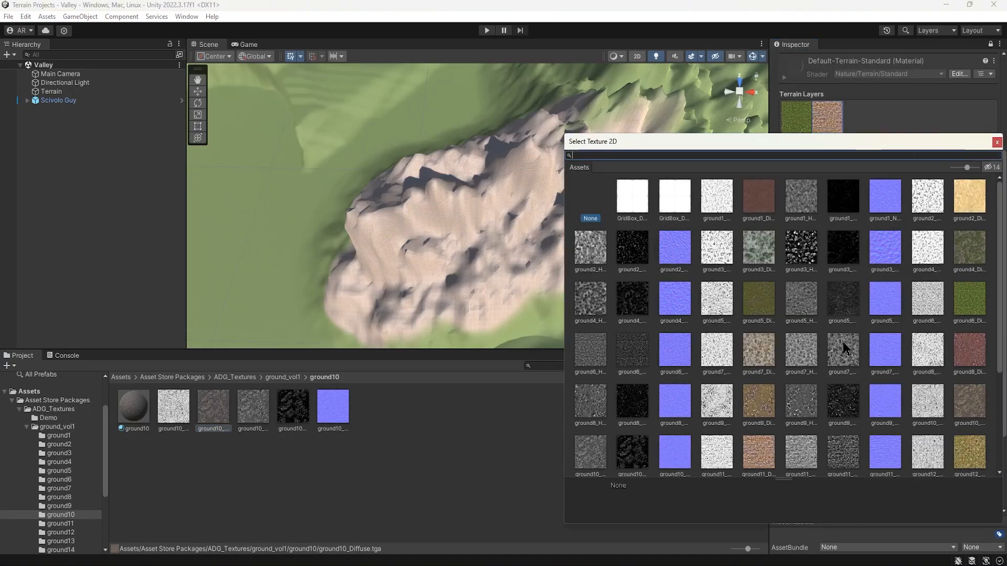
scroll(807, 342, "down", 3)
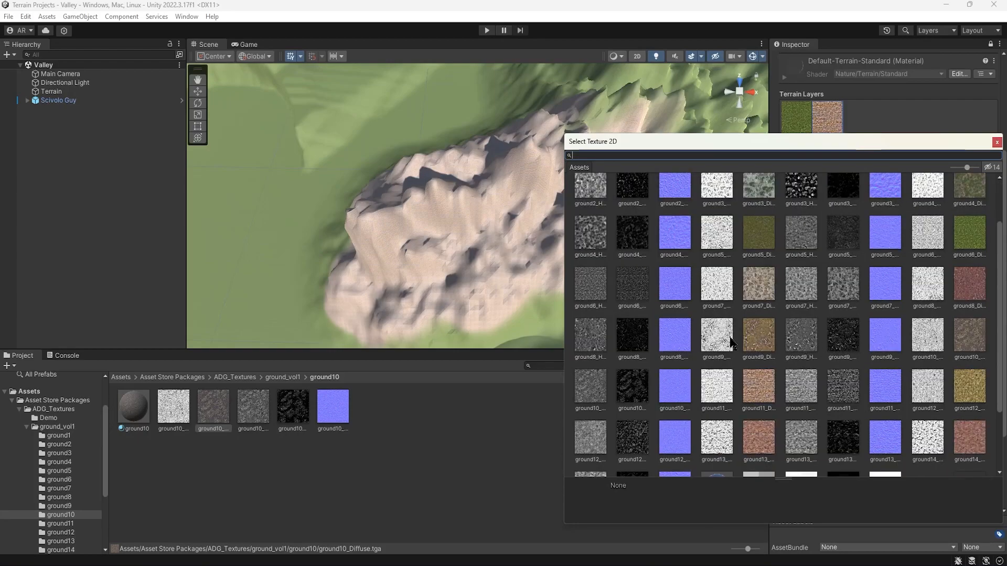
double_click(969, 336)
left_click(860, 121)
Paint a broad patch of the ground10 layer on the flat valley floor beside the character
middle_click_drag(337, 207, 667, 268)
scroll(498, 175, "up", 3)
right_click_drag(495, 178, 598, 144)
left_click(78, 100)
middle_click_drag(418, 273, 568, 157)
middle_click_drag(564, 277, 434, 200)
scroll(399, 152, "up", 4)
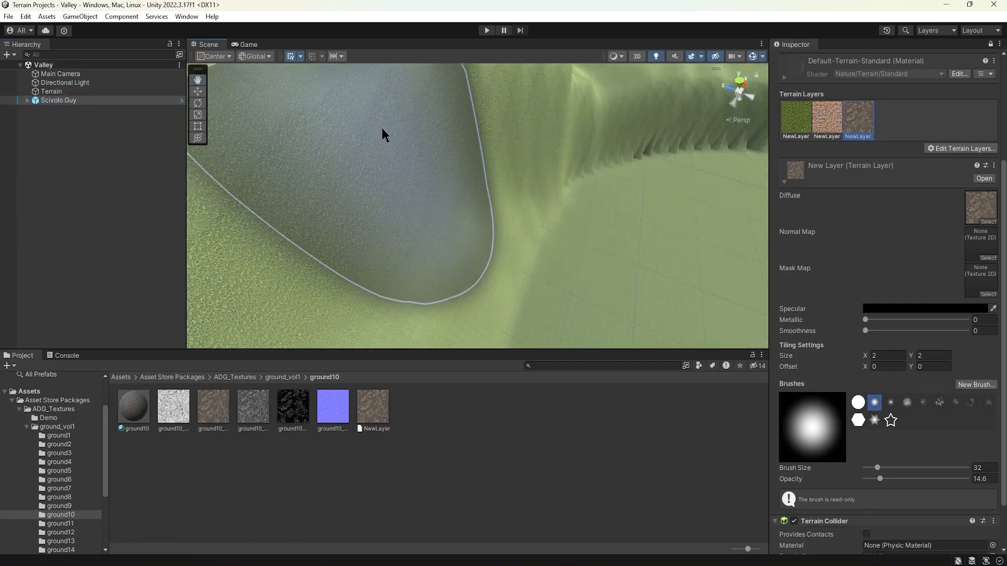
scroll(367, 135, "down", 4)
left_click(70, 100)
scroll(472, 246, "down", 3)
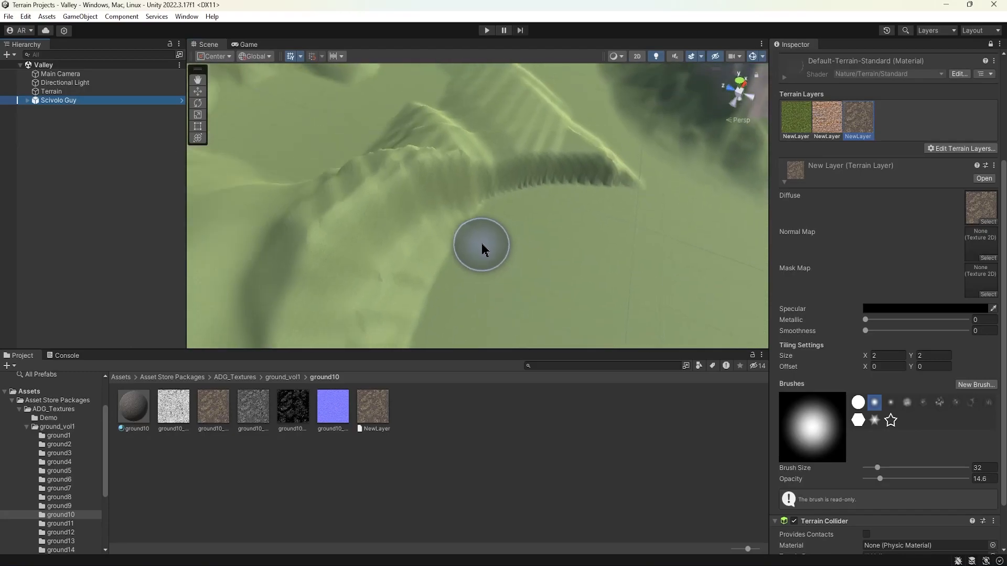
scroll(482, 243, "down", 4)
middle_click_drag(565, 286, 526, 222)
scroll(528, 231, "up", 3)
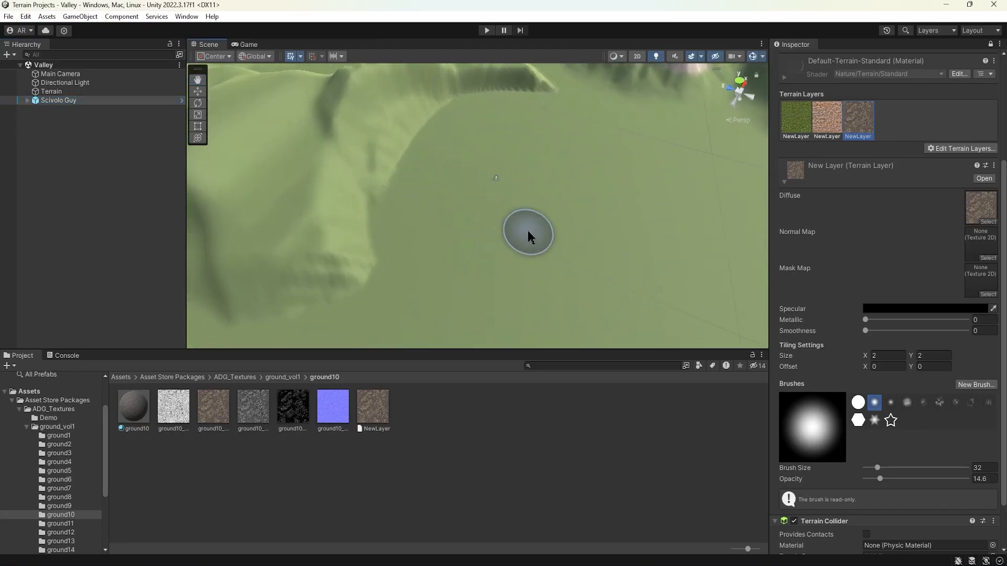
scroll(530, 231, "down", 5)
mouse_move(501, 231)
left_mouse_down()
mouse_move(546, 234)
mouse_move(588, 199)
mouse_move(653, 240)
left_mouse_up()
middle_click_drag(653, 240, 565, 202)
scroll(543, 223, "up", 4)
mouse_move(487, 205)
left_mouse_down("alt")
mouse_move(560, 179)
mouse_move(637, 230)
mouse_move(396, 122)
mouse_move(602, 150)
left_mouse_up("alt")
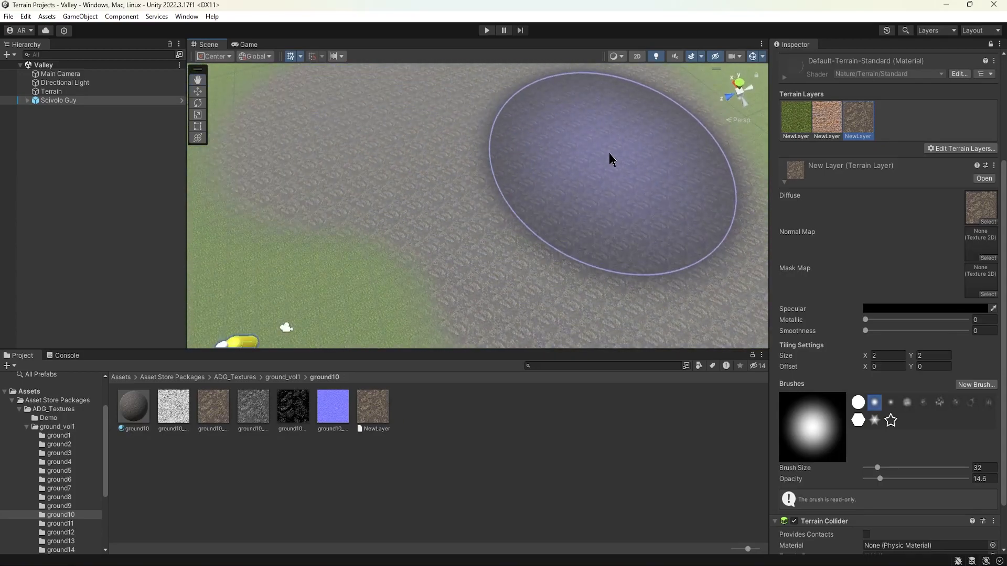
Check the ground10 patch at close range and undo the last two paint strokes
scroll(575, 198, "up", 3)
scroll(576, 197, "down", 8)
scroll(624, 189, "down", 2)
key("ctrl+z")
key("ctrl+z")
Paint the ground10 layer across the basin floor and along the passage between the hills
middle_click_drag(350, 148, 558, 167)
right_click_drag(512, 192, 519, 164)
middle_click_drag(519, 164, 533, 186)
mouse_move(533, 188)
left_mouse_down()
mouse_move(537, 218)
mouse_move(588, 247)
mouse_move(512, 260)
mouse_move(403, 231)
mouse_move(399, 209)
mouse_move(384, 301)
left_mouse_up()
mouse_move(384, 301)
middle_mouse_down()
mouse_move(390, 237)
mouse_move(375, 184)
middle_mouse_up()
mouse_move(372, 209)
left_mouse_down()
mouse_move(448, 266)
mouse_move(503, 184)
mouse_move(443, 175)
mouse_move(528, 225)
mouse_move(594, 202)
mouse_move(617, 152)
mouse_move(556, 121)
left_mouse_up()
middle_click_drag(551, 107, 600, 229)
mouse_move(691, 257)
left_mouse_down()
mouse_move(660, 268)
mouse_move(566, 198)
mouse_move(619, 197)
mouse_move(609, 157)
mouse_move(547, 170)
left_mouse_up()
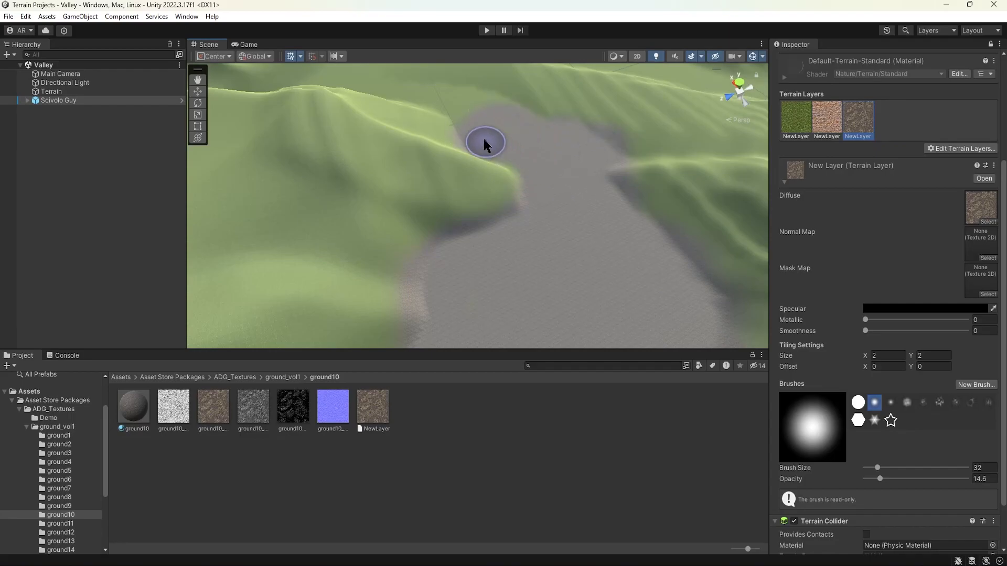
middle_click_drag(477, 131, 481, 230)
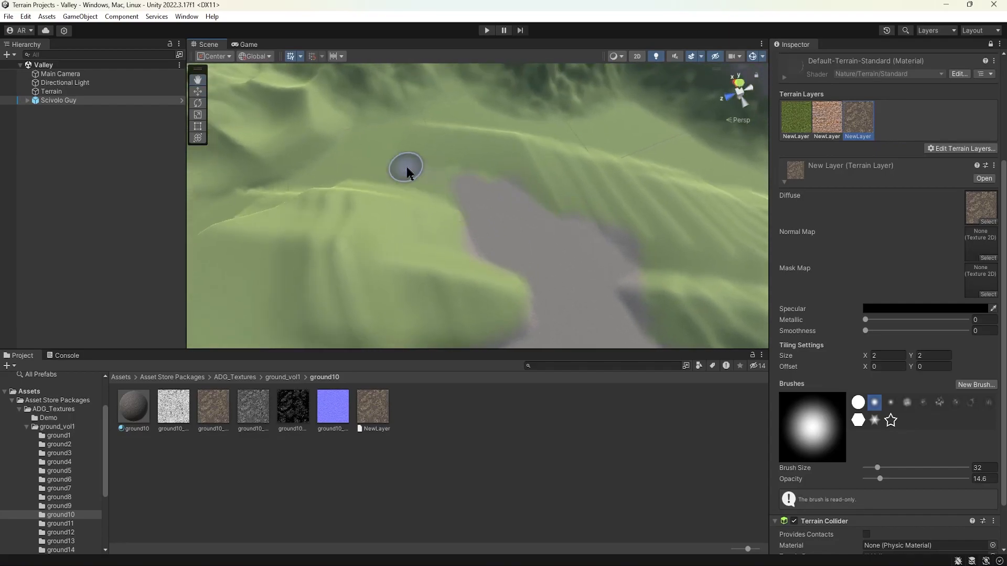
Paint the ground11 rock layer along the sloping banks on both sides of the basin
left_click(827, 120)
middle_click_drag(703, 178, 600, 227)
left_click_drag(580, 204, 653, 338)
middle_click_drag(650, 294, 593, 186)
left_click_drag(597, 210, 556, 266)
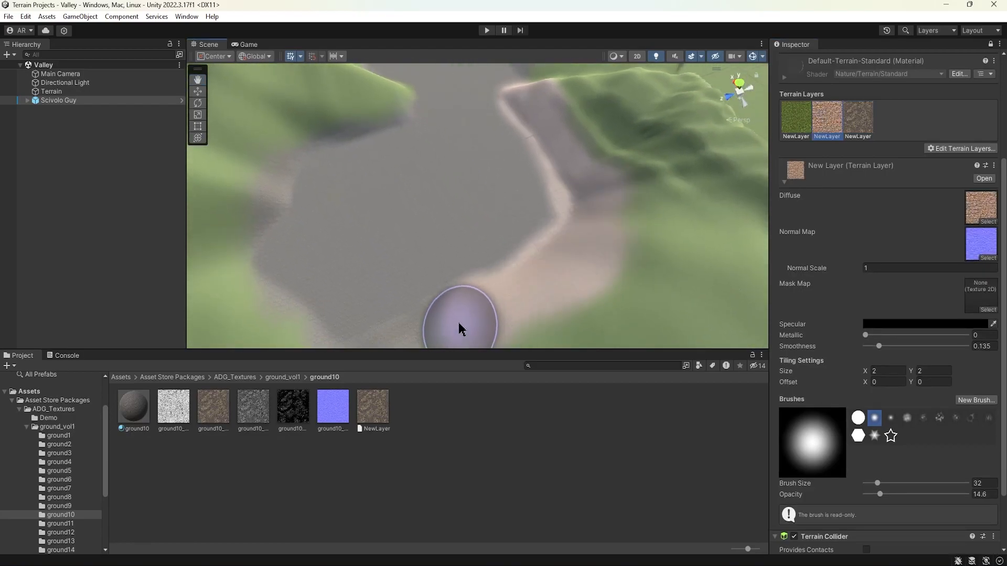
scroll(521, 275, "up", 3)
mouse_move(434, 310)
left_mouse_down()
mouse_move(306, 225)
mouse_move(353, 108)
mouse_move(367, 112)
left_mouse_up()
scroll(367, 113, "down", 5)
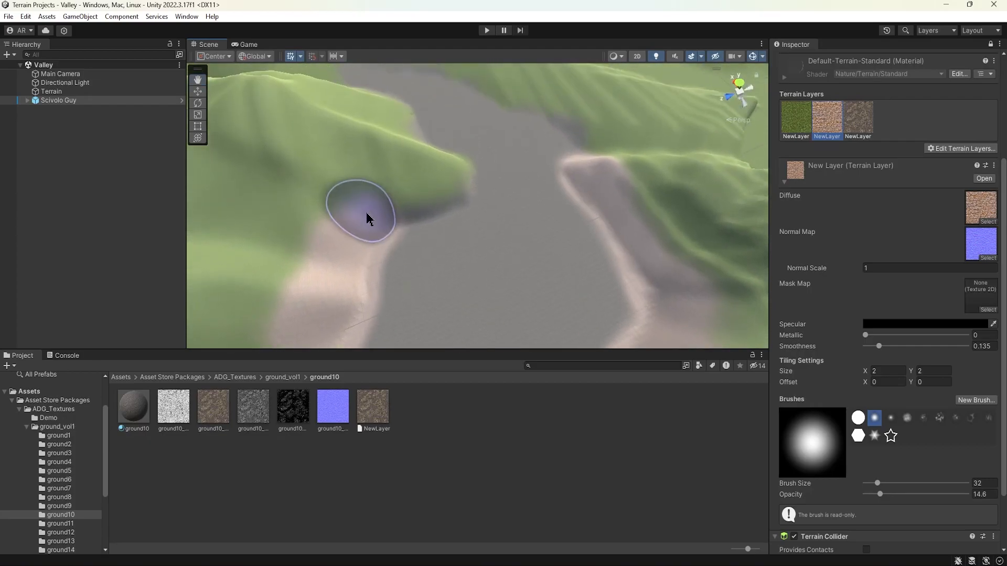
Continue the rock layer along the bank of the narrow passage and up the adjoining hillside
left_click_drag(455, 180, 488, 157, "alt")
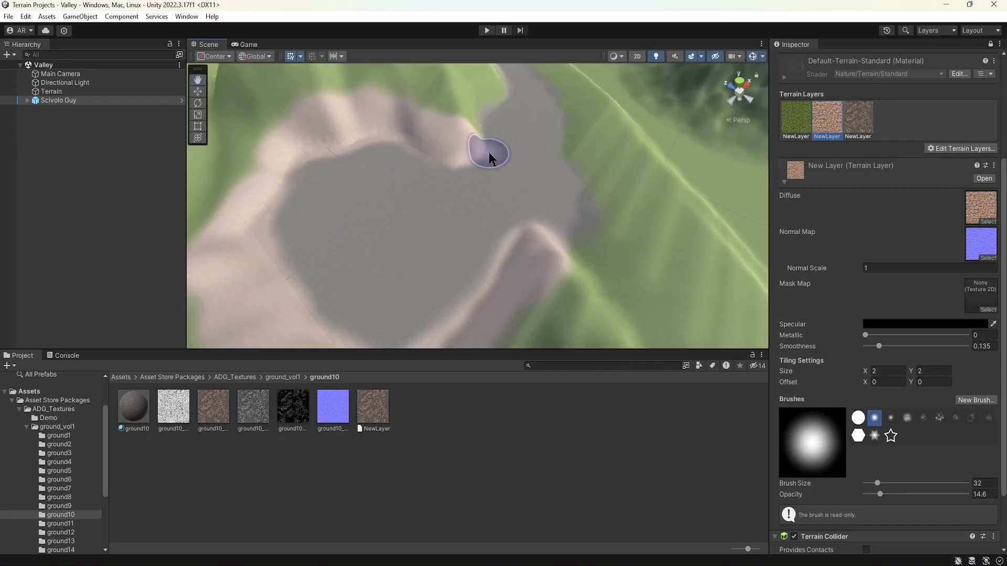
middle_click_drag(488, 158, 454, 186)
left_click_drag(454, 186, 478, 127)
mouse_move(478, 128)
middle_mouse_down()
mouse_move(468, 156)
mouse_move(480, 194)
middle_mouse_up()
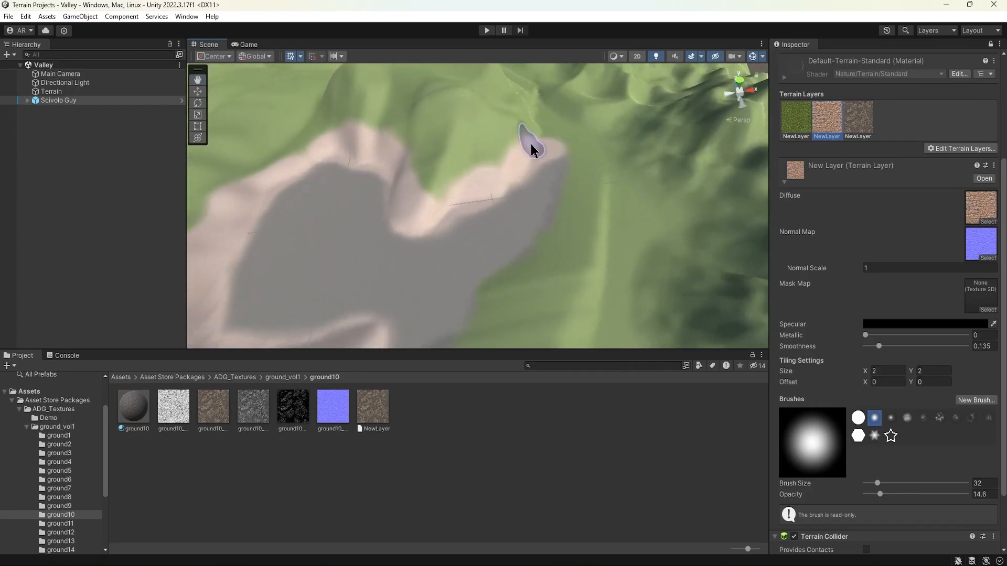
middle_click_drag(534, 144, 524, 214)
mouse_move(524, 213)
left_mouse_down("alt")
mouse_move(367, 167)
mouse_move(404, 162)
mouse_move(449, 182)
left_mouse_up("alt")
mouse_move(438, 237)
left_mouse_down()
mouse_move(431, 198)
mouse_move(496, 223)
left_mouse_up()
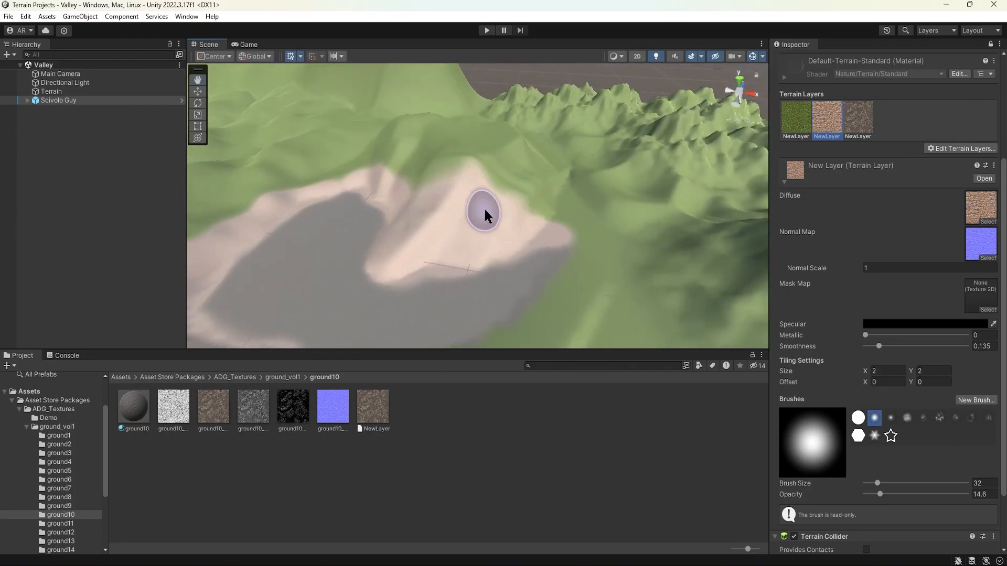
Paint rock patches on the outer slopes of the large hill beyond the basin
mouse_move(435, 184)
left_mouse_down("alt")
mouse_move(499, 198)
mouse_move(564, 249)
mouse_move(595, 256)
mouse_move(540, 231)
mouse_move(540, 191)
mouse_move(575, 210)
mouse_move(456, 193)
left_mouse_up("alt")
left_click_drag(559, 231, 498, 235, "alt")
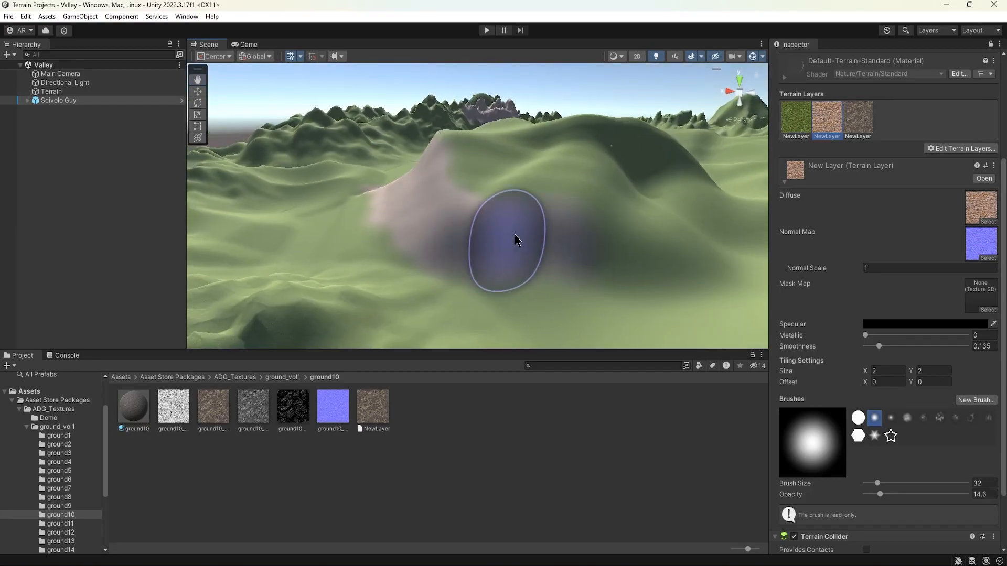
middle_click_drag(638, 241, 559, 225)
left_click_drag(472, 215, 488, 254, "alt")
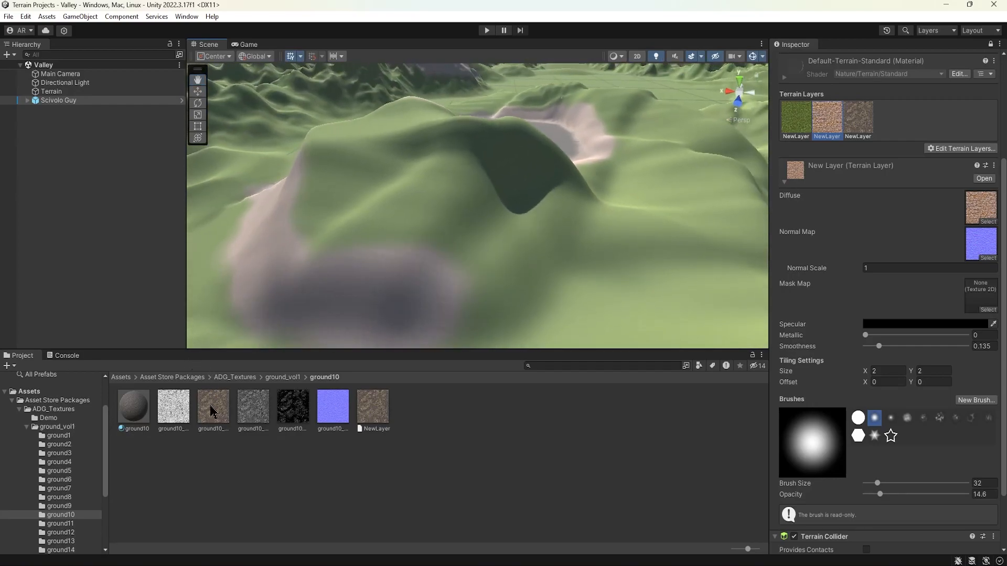
Create a fourth terrain layer from the ground9_Diffuse texture and make it the active paint layer
left_click(295, 378)
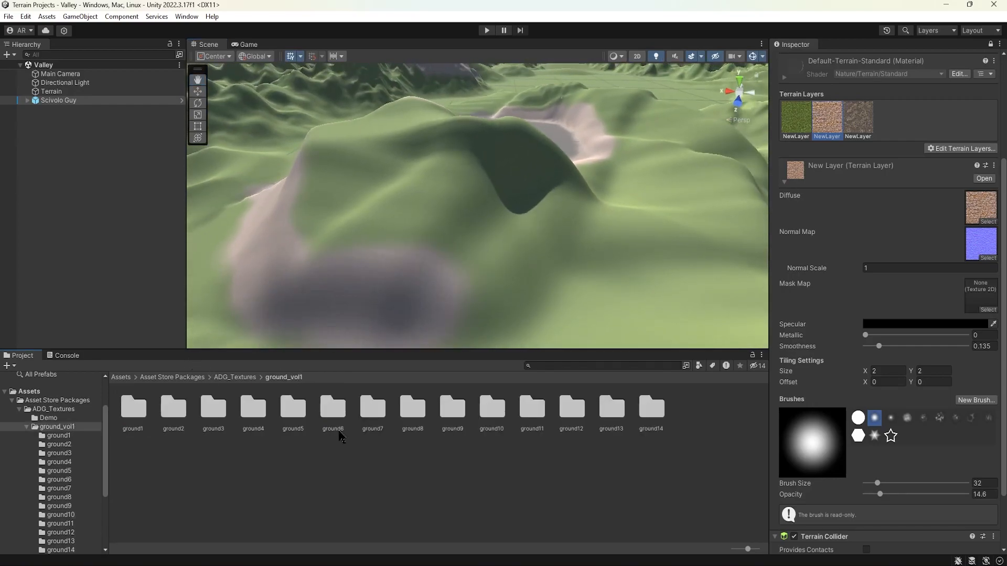
double_click(446, 413)
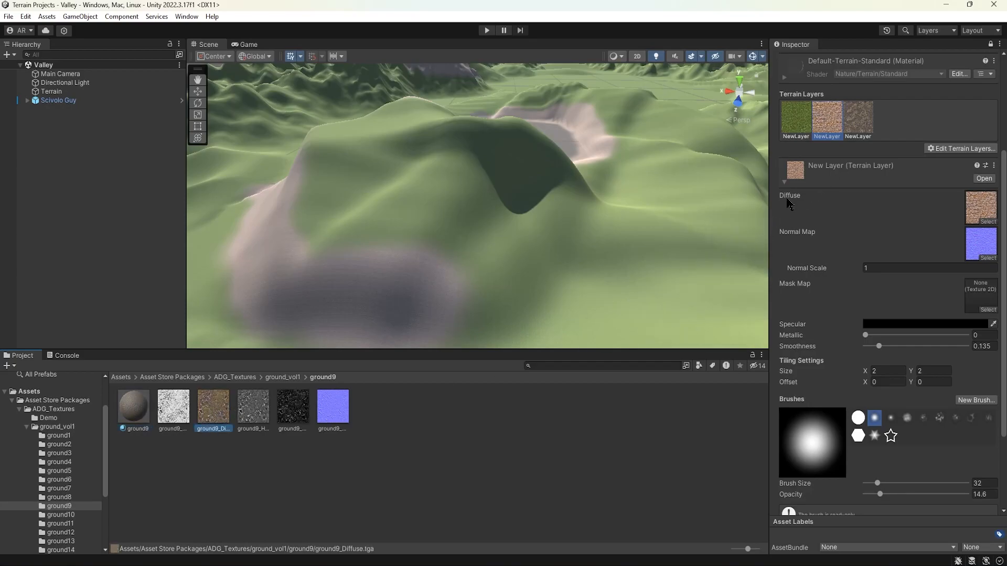
left_click(944, 149)
left_click(952, 151)
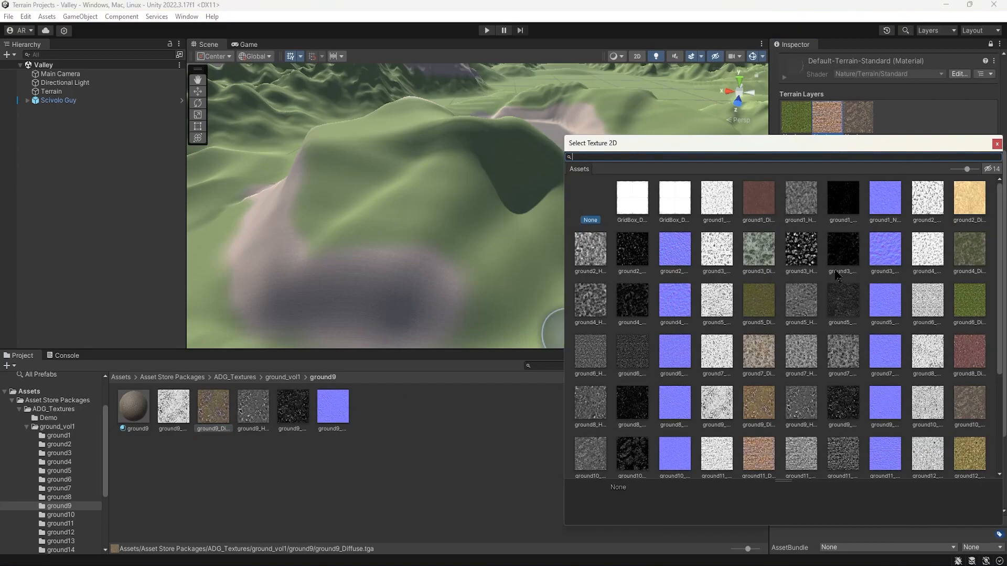
scroll(837, 275, "down", 3)
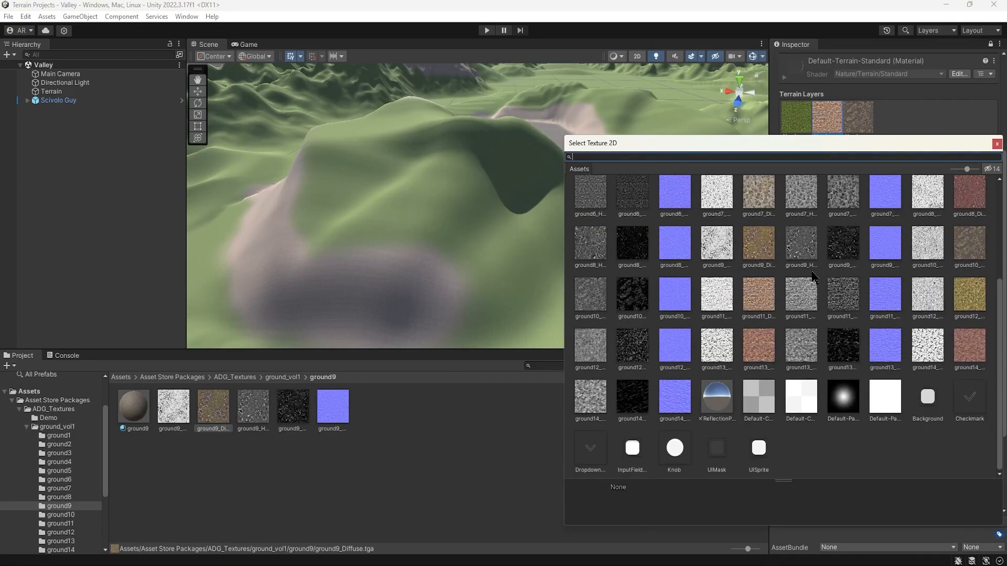
double_click(759, 246)
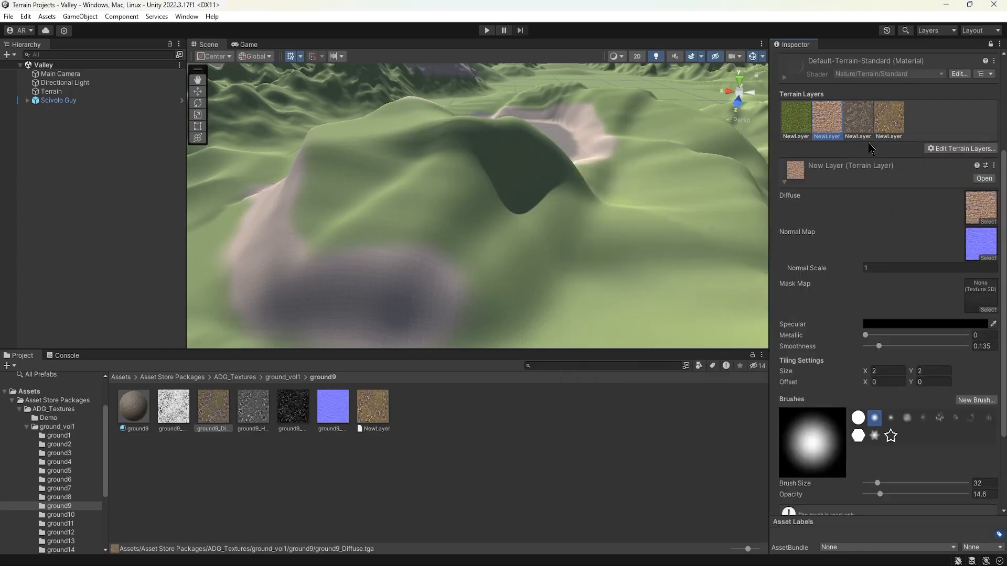
left_click(888, 133)
Paint a patch of the ground9 layer on the grassy hill and examine its texture up close
left_click_drag(560, 169, 490, 228, "alt")
mouse_move(427, 279)
left_mouse_down("alt")
mouse_move(457, 274)
mouse_move(382, 171)
left_mouse_up("alt")
left_click(382, 156)
mouse_move(399, 197)
middle_mouse_down()
mouse_move(499, 271)
mouse_move(483, 177)
middle_mouse_up()
scroll(535, 271, "up", 5)
scroll(485, 183, "up", 2)
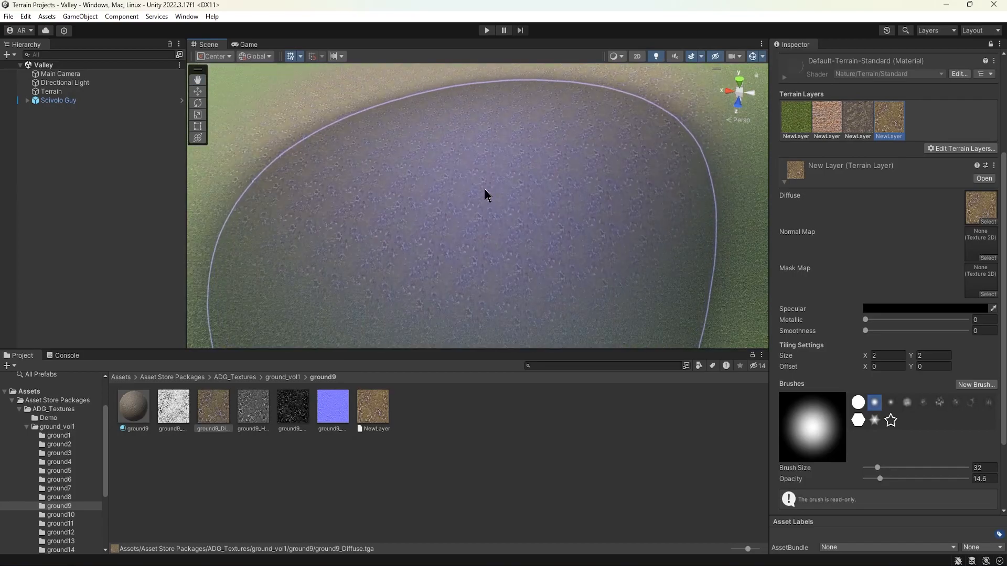
Switch the terrain tool to Paint Texture to display the Valley terrain's layers
scroll(510, 216, "down", 6)
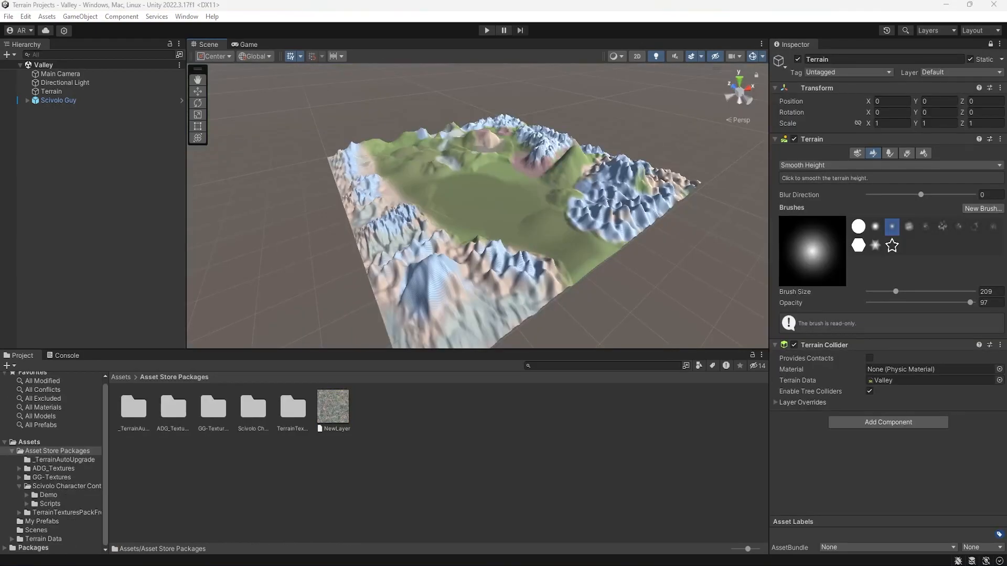
left_click_drag(535, 228, 544, 262, "alt")
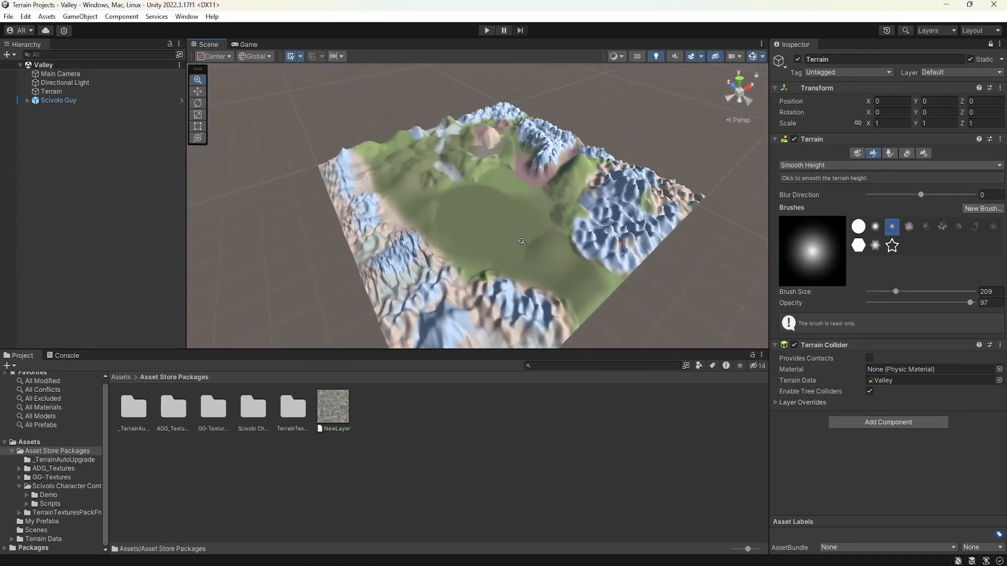
scroll(543, 262, "up", 5)
scroll(397, 237, "up", 2)
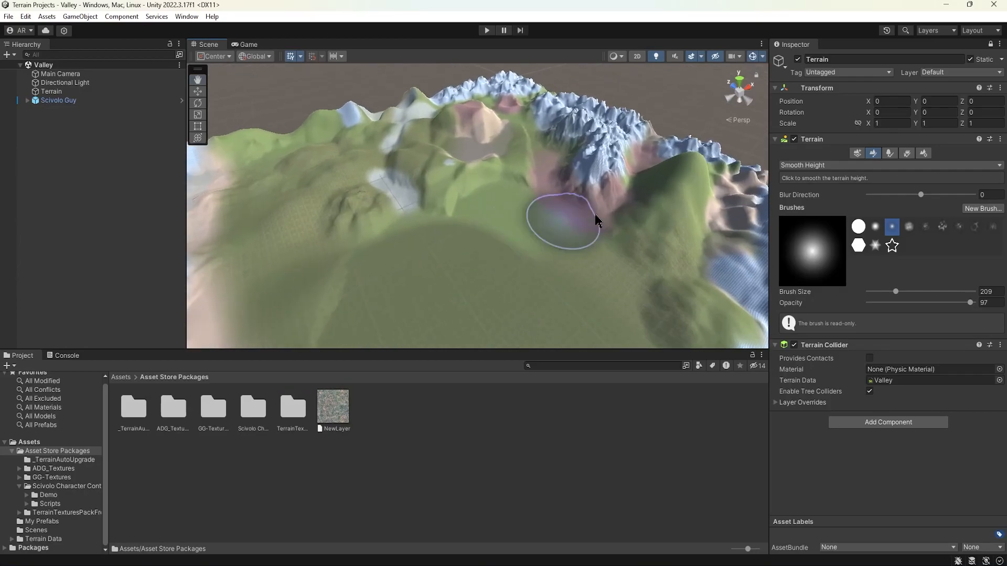
left_click(820, 165)
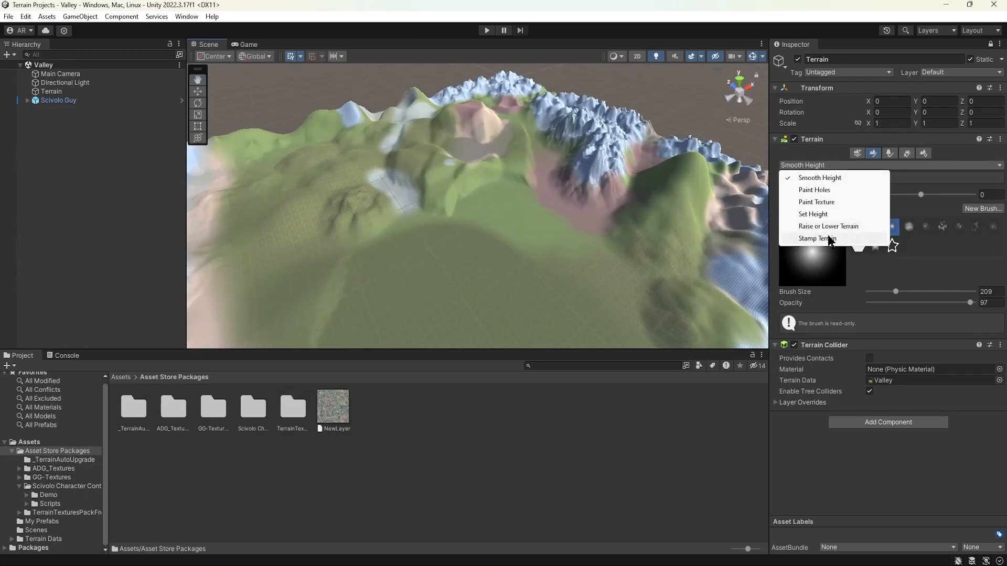
left_click(816, 203)
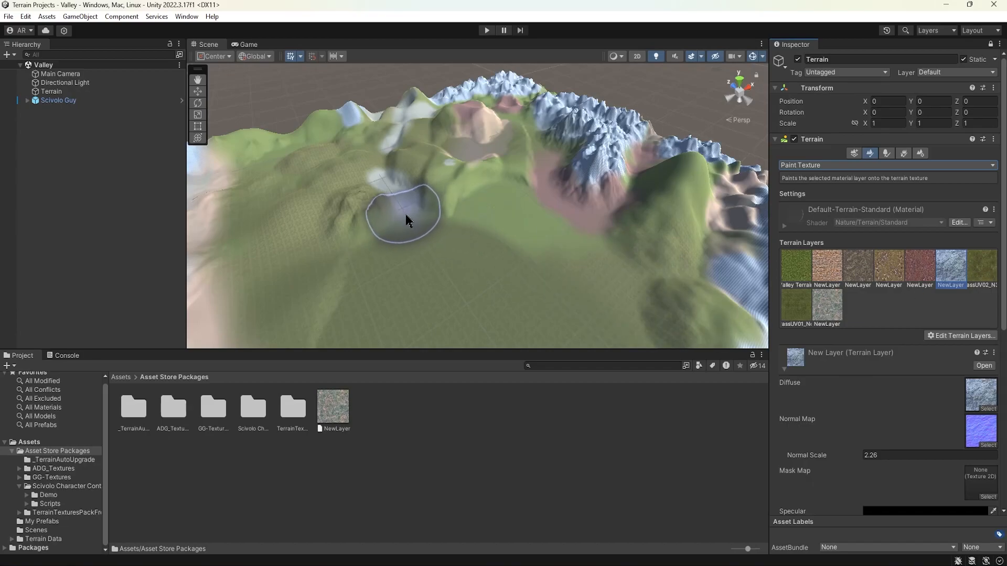
Play the scene and walk the character over the grassy hills to check the painted textures at ground level
scroll(407, 219, "up", 15)
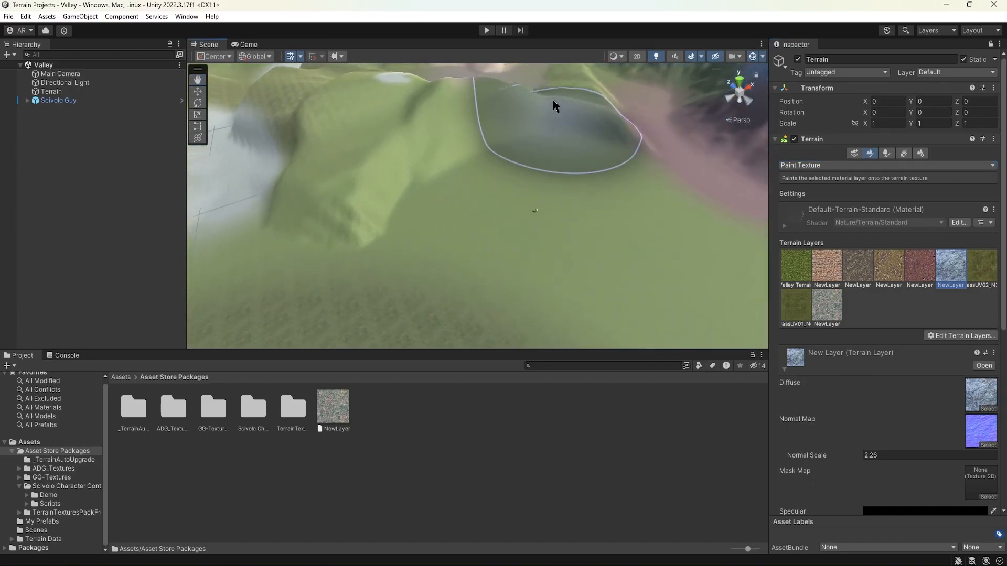
left_click(488, 31)
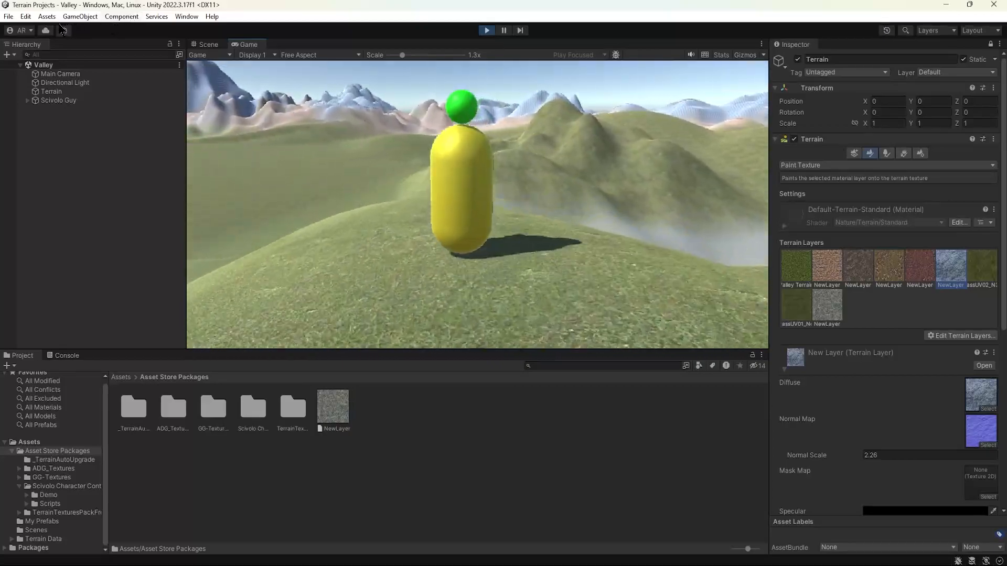
key("w")
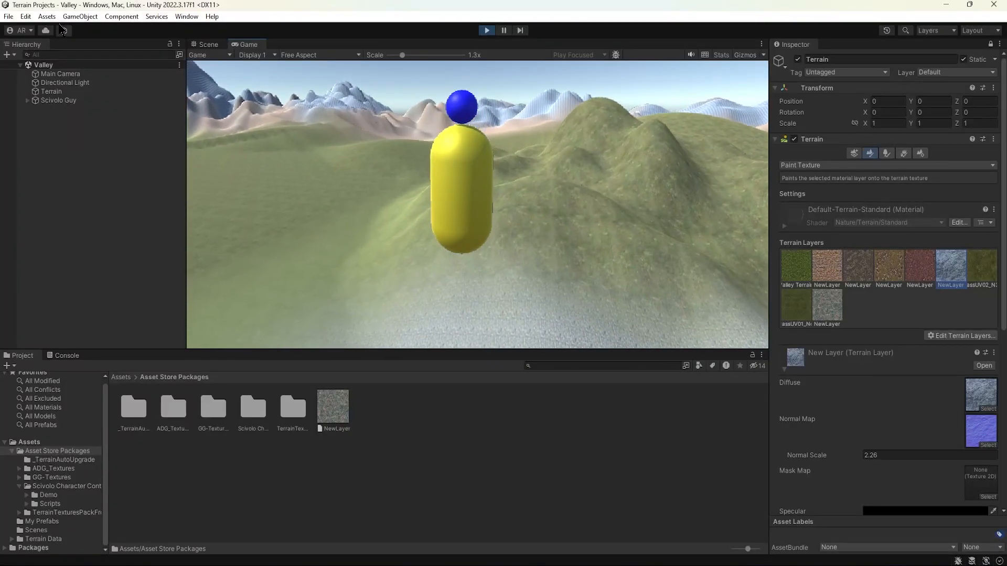
key("w")
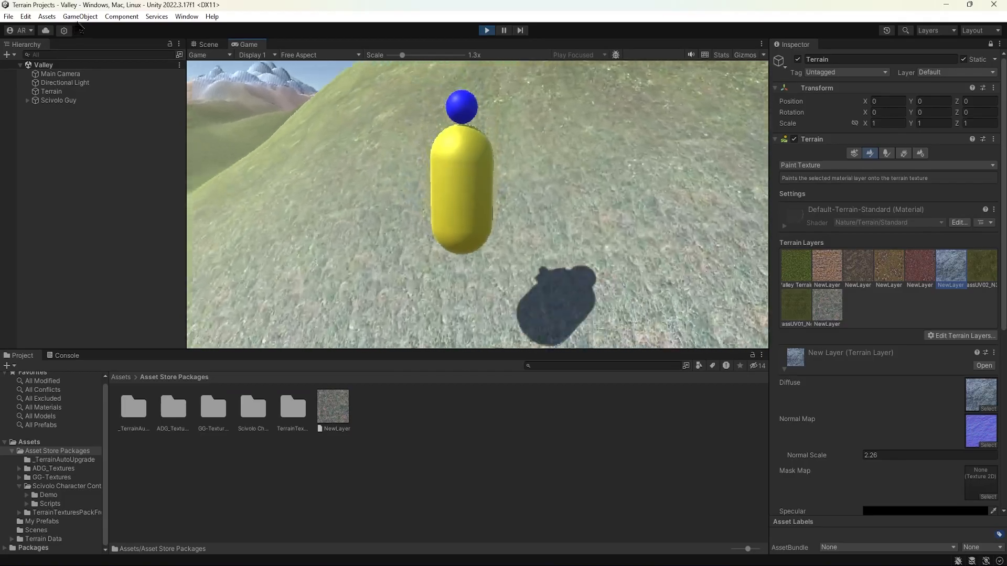
key("w")
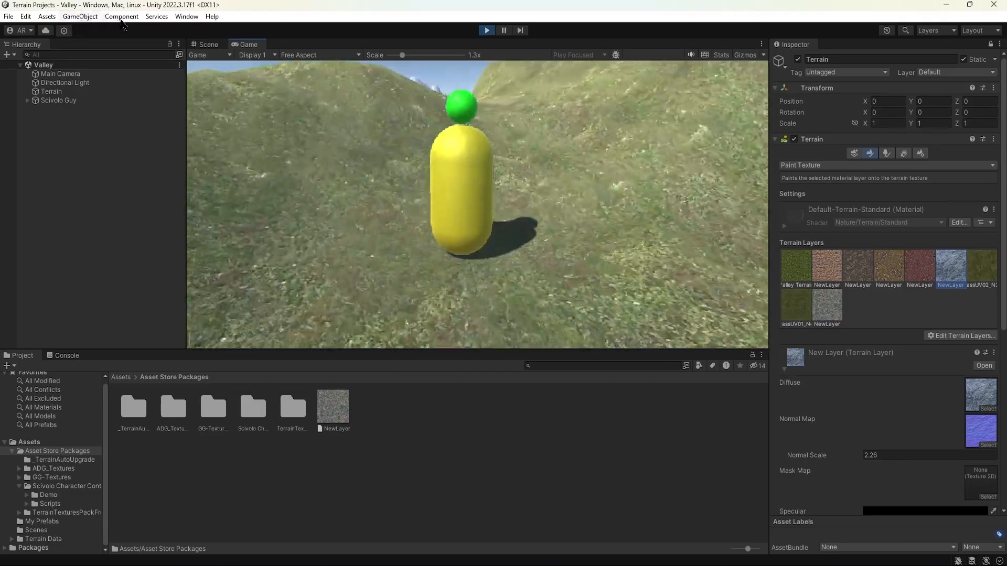
key("w")
key("space")
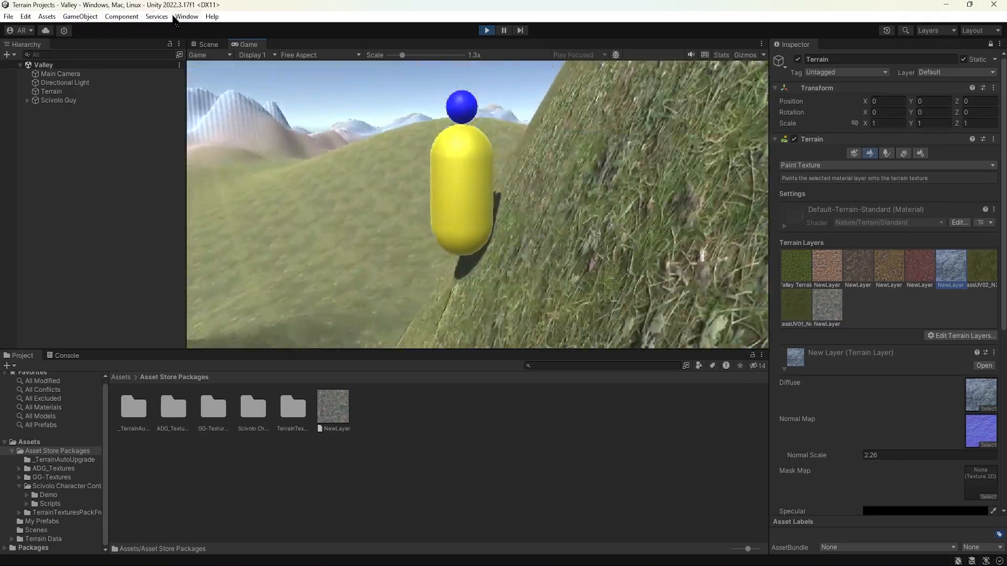
key("w")
key("w")
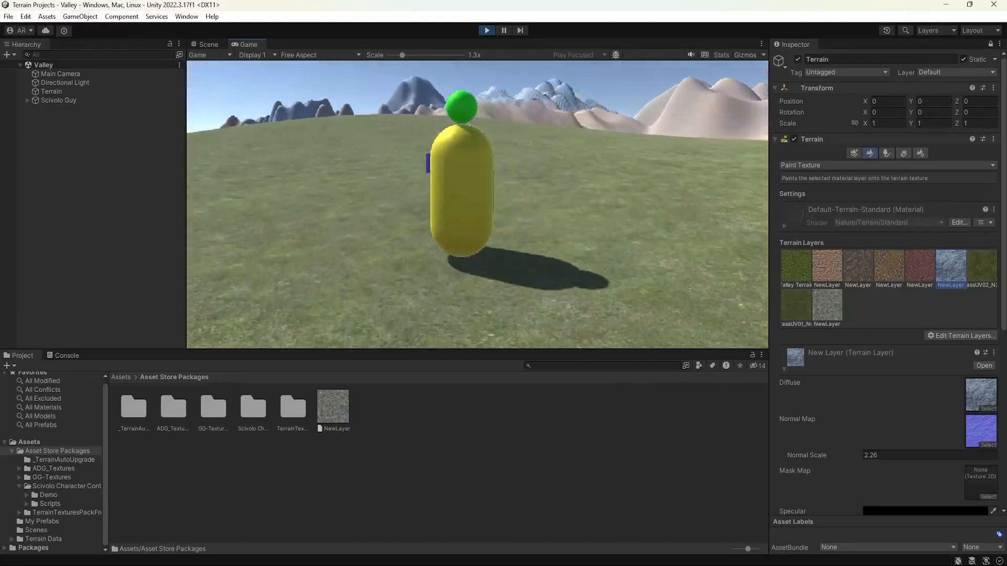
Run the character across the flat valley floor towards the slopes at the mountains' foot
key("w")
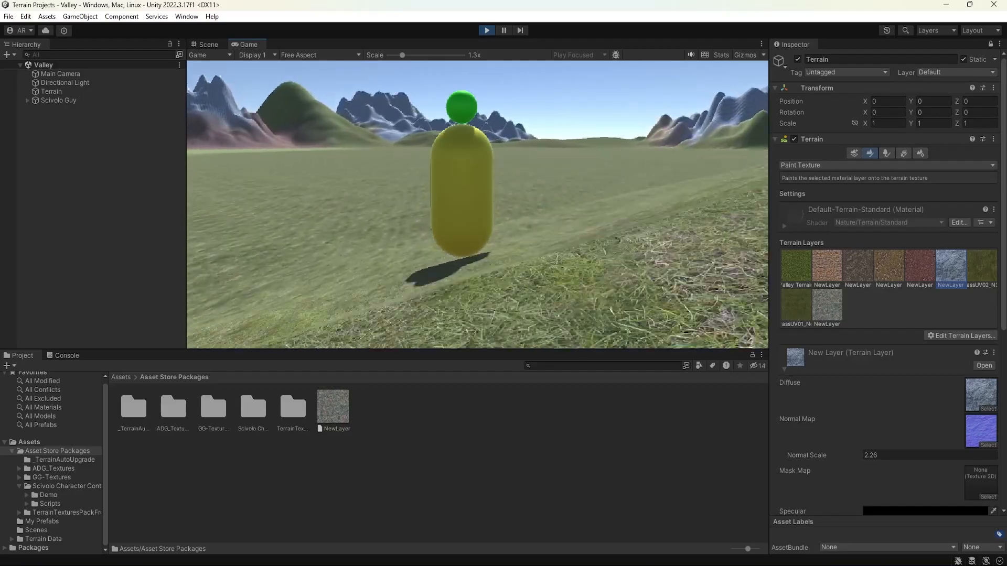
key("w")
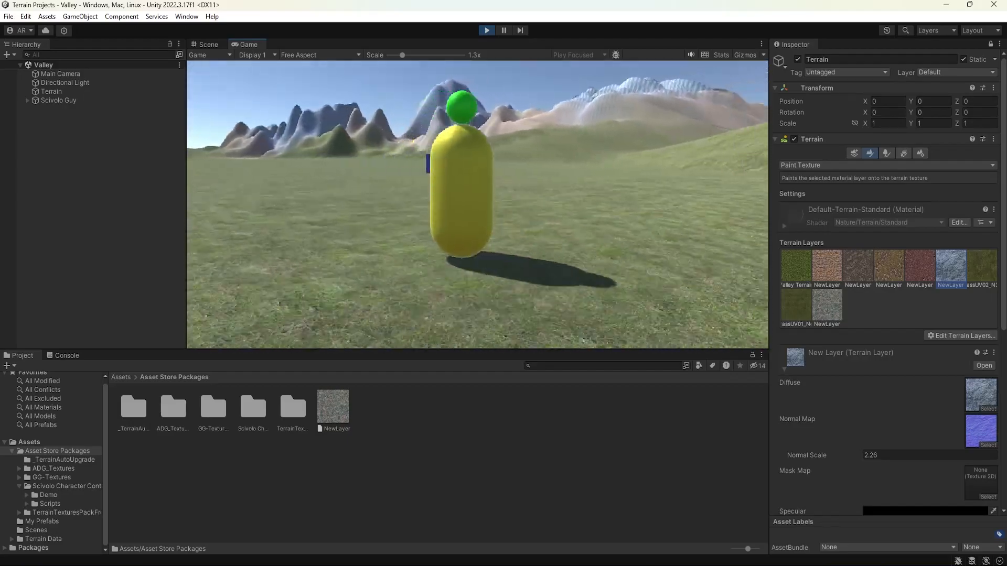
key("w")
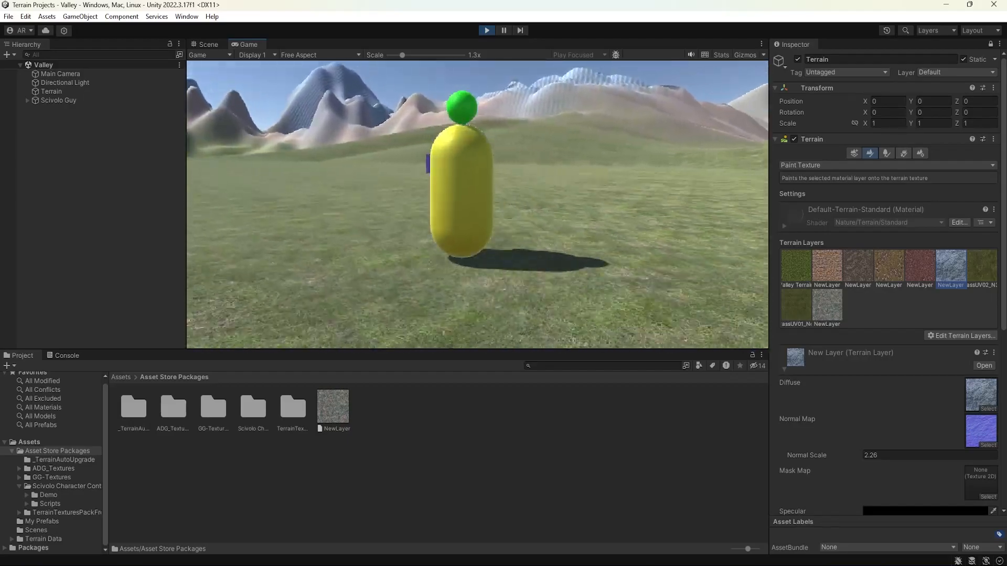
key("w")
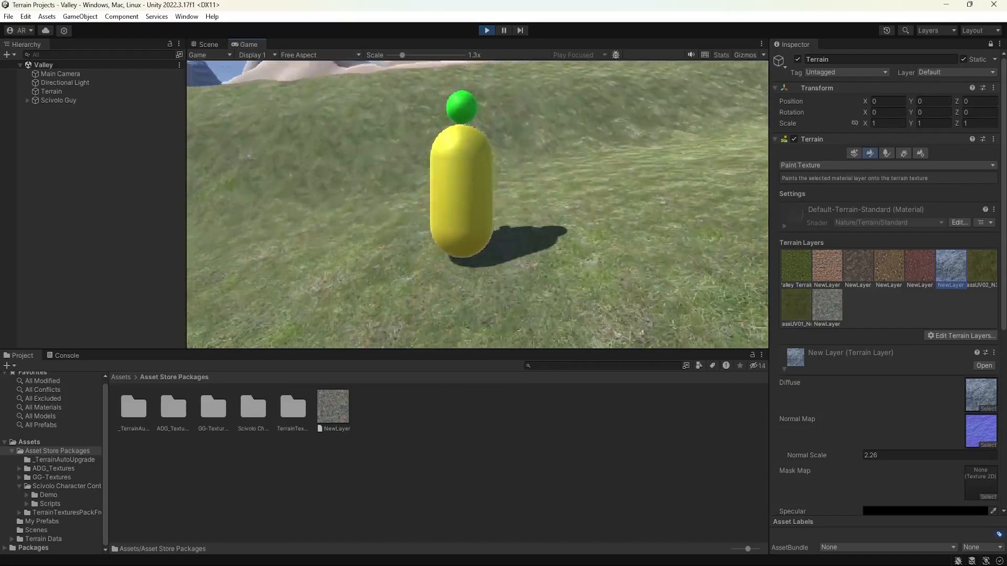
Climb the character up the mountainside with jumps to inspect the transition from grass to rock textures
key("w")
key("space")
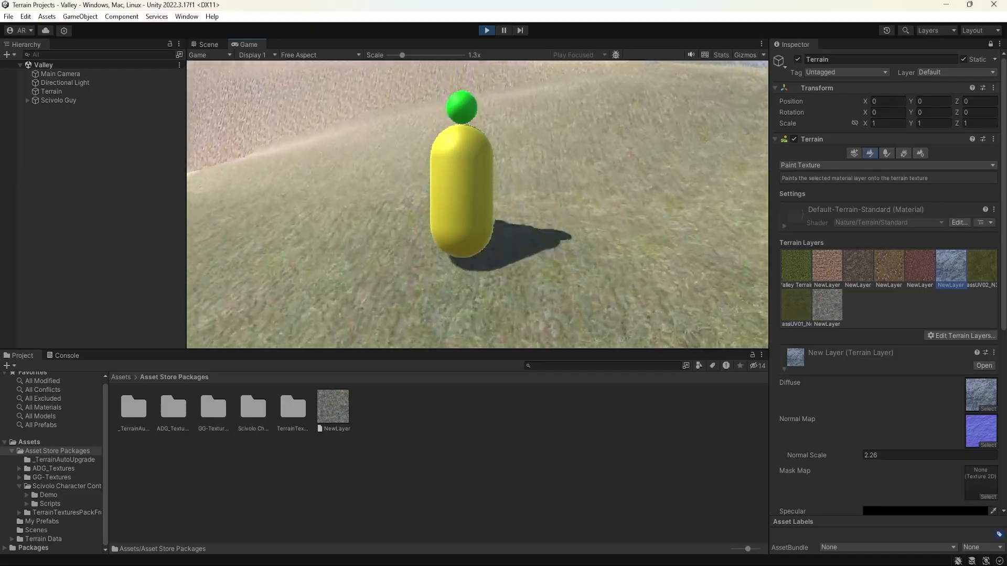
key("w")
key("space")
key("space")
key("w")
key("space")
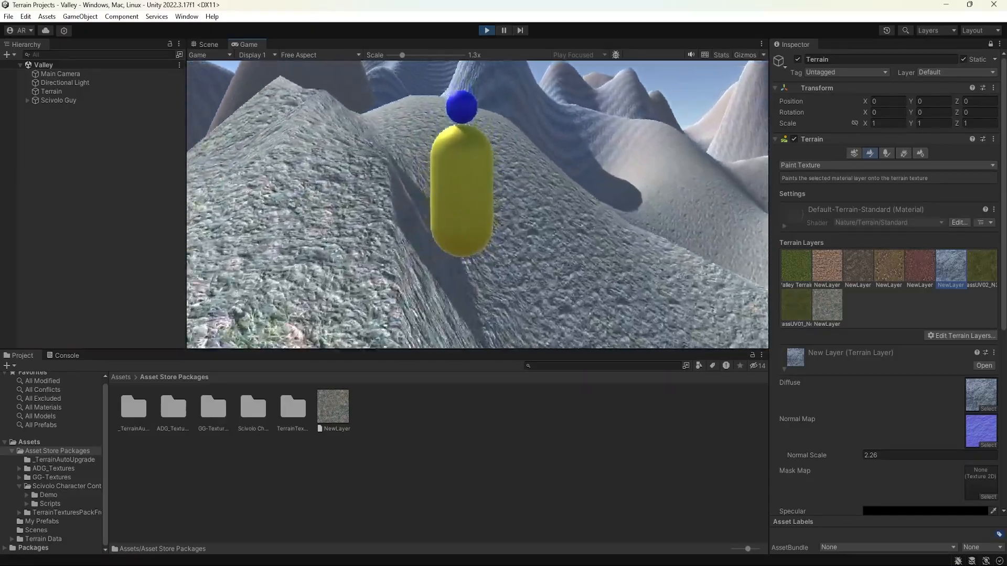
key("w")
key("space")
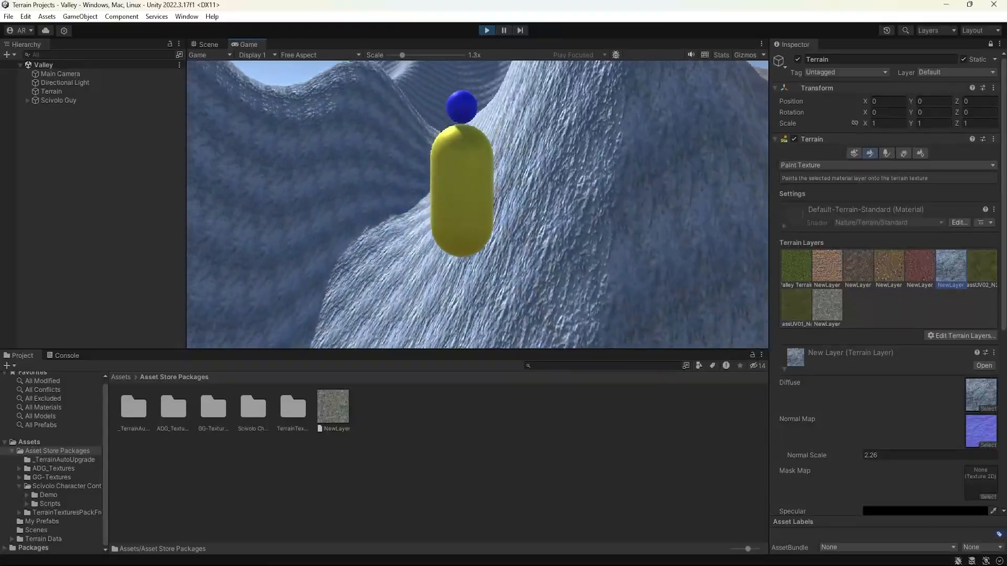
Take the character over the blue rock and down the pink rock slope to the valley floor
key("w")
key("w")
key("space")
key("w")
key("w")
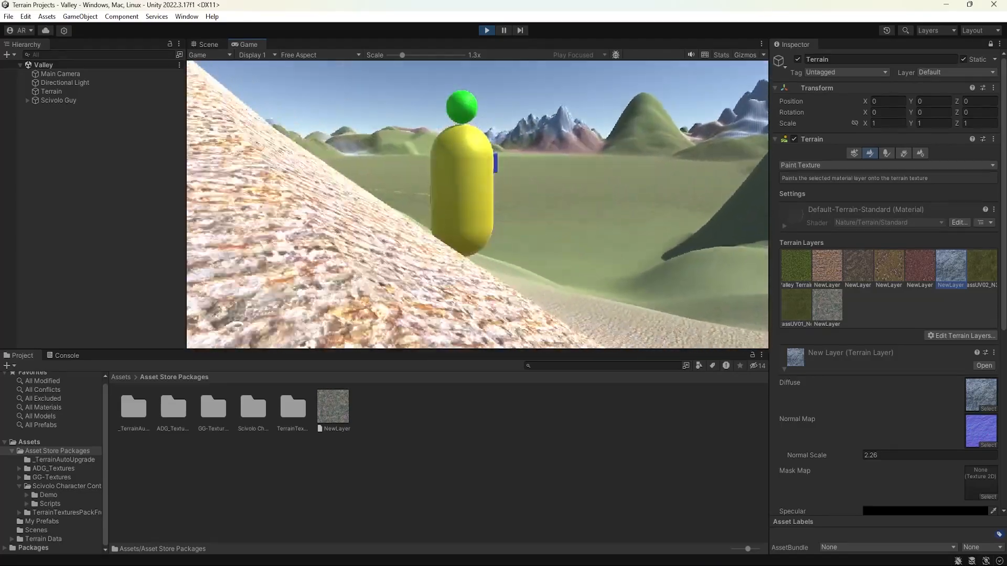
key("w")
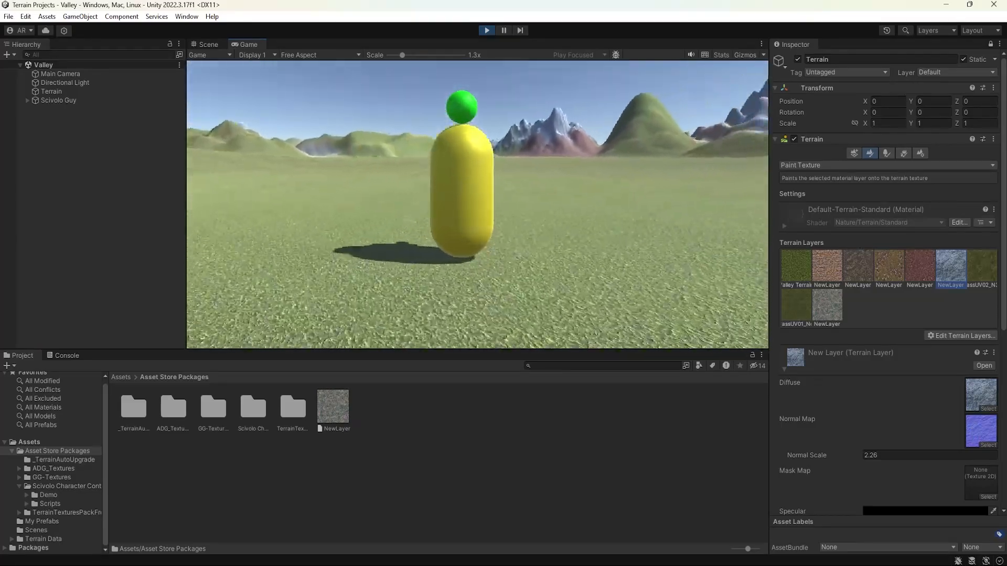
Turn the character around on the grassy valley floor to view the surrounding textured mountains
key("w")
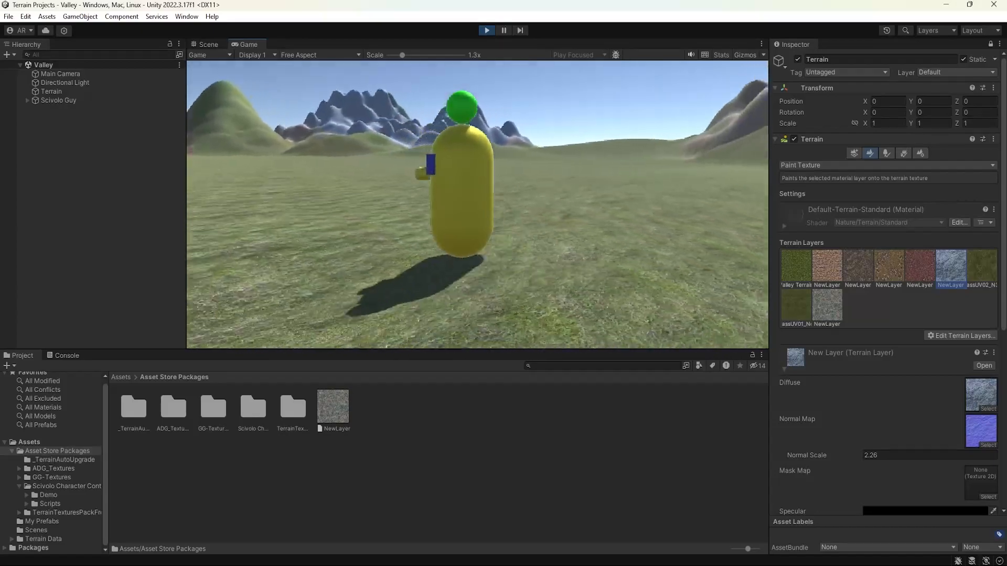
key("a")
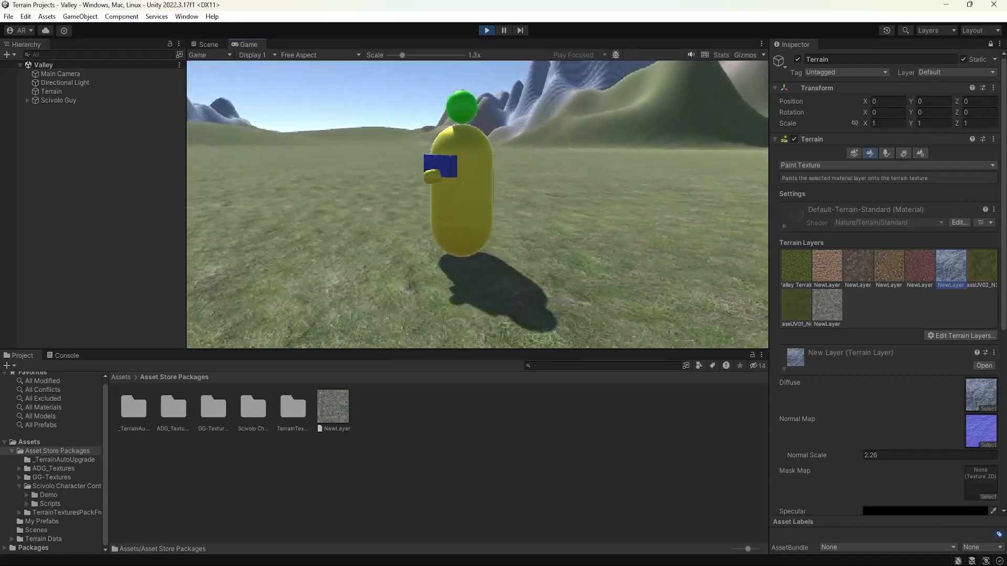
key("s")
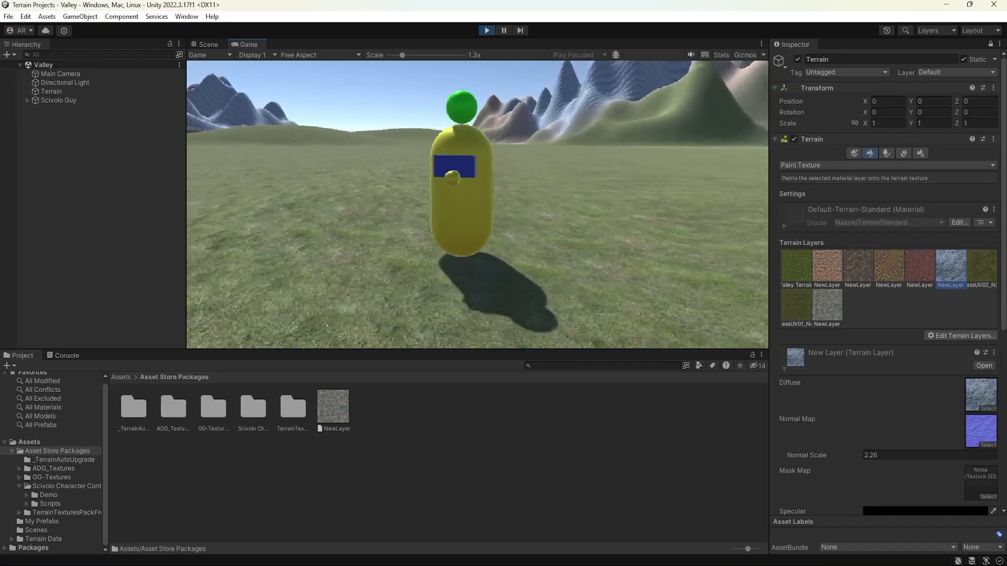
key("a")
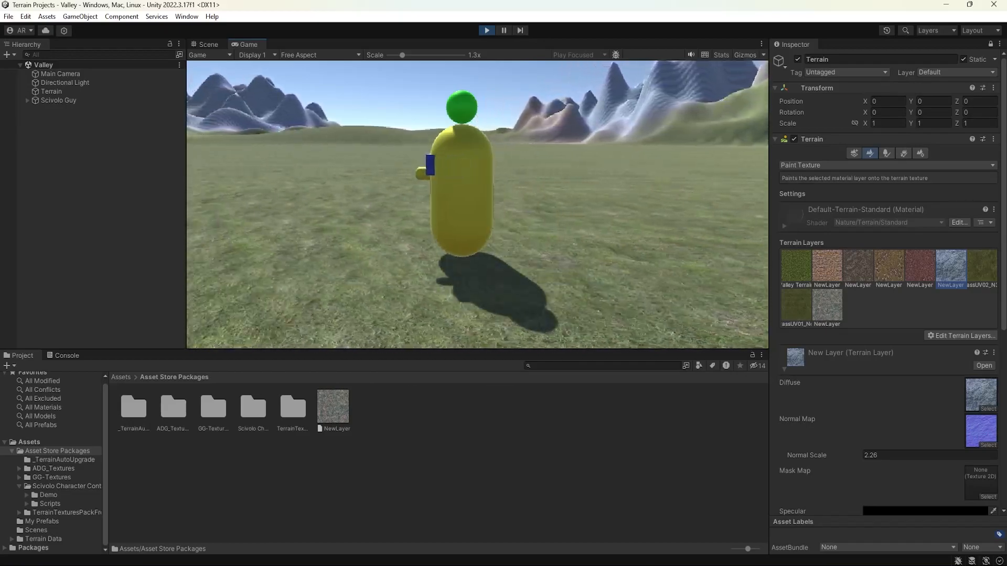
key("s")
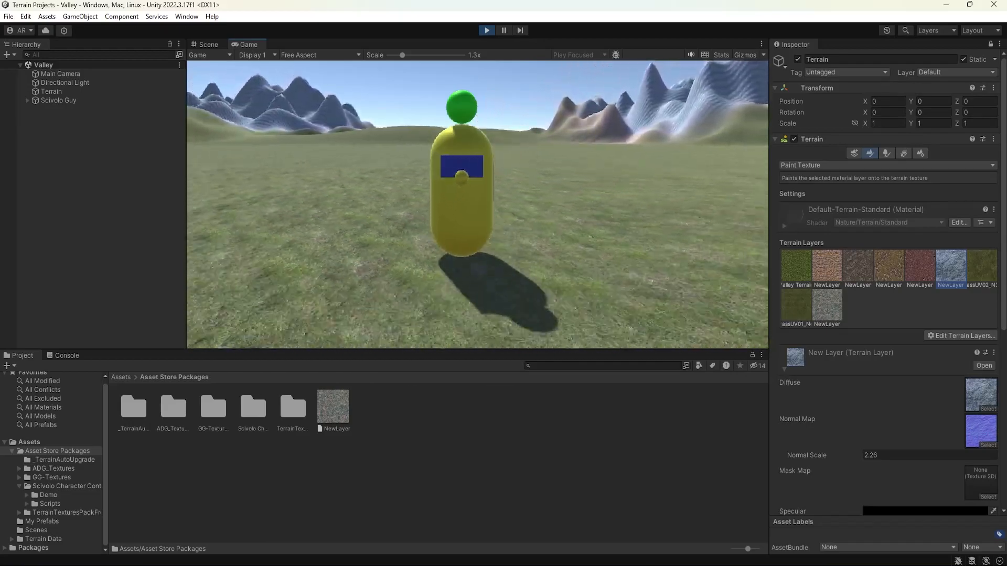
key("a")
key("w")
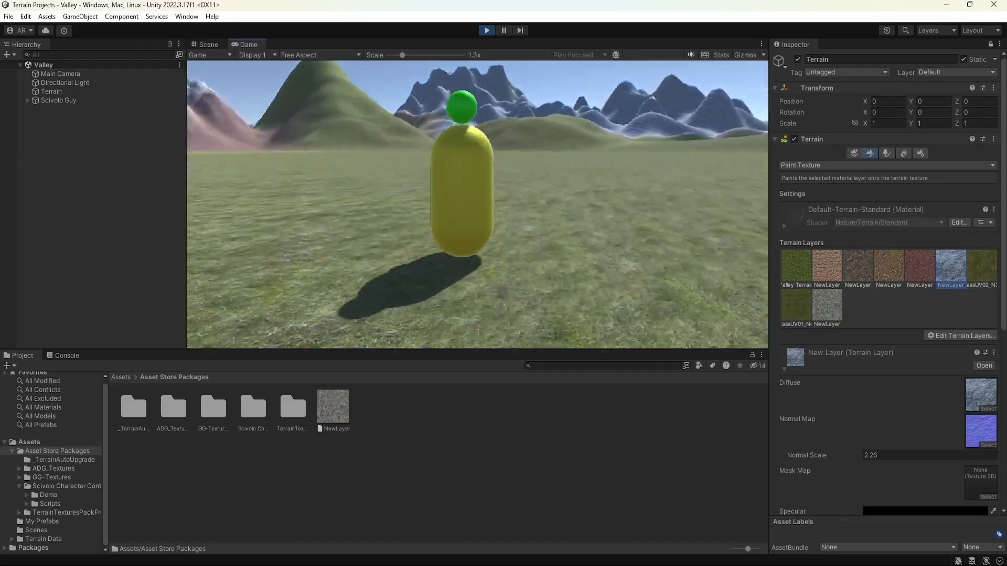
key("a")
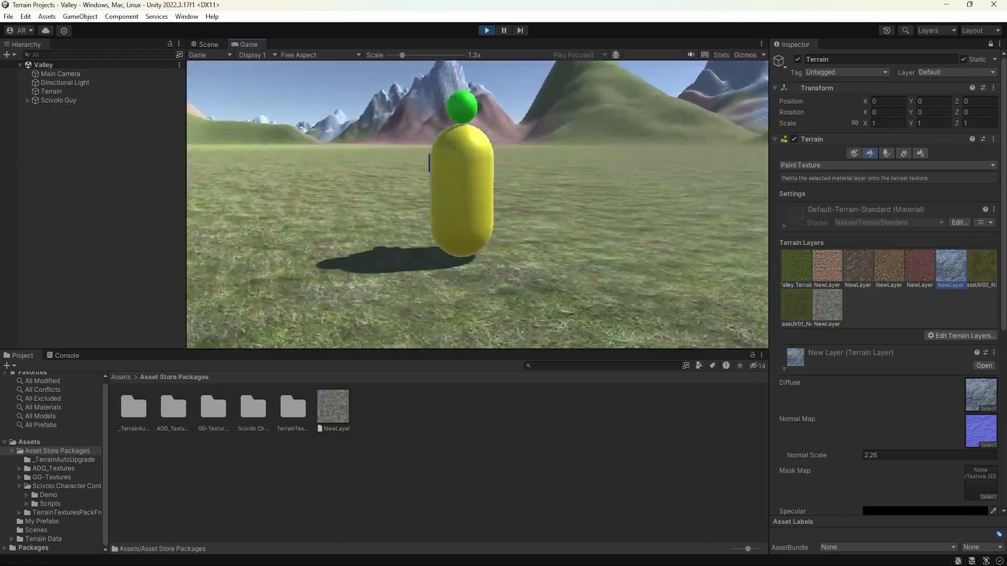